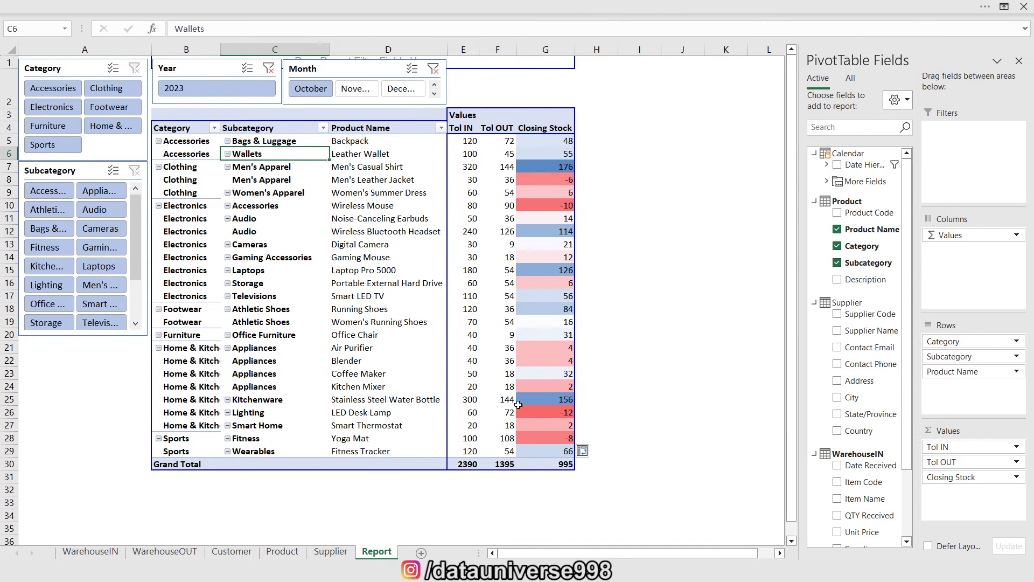
# - Add a new worksheet named HelpingSheet and turn the full ribbon display back on
pyautogui.click(422, 553)
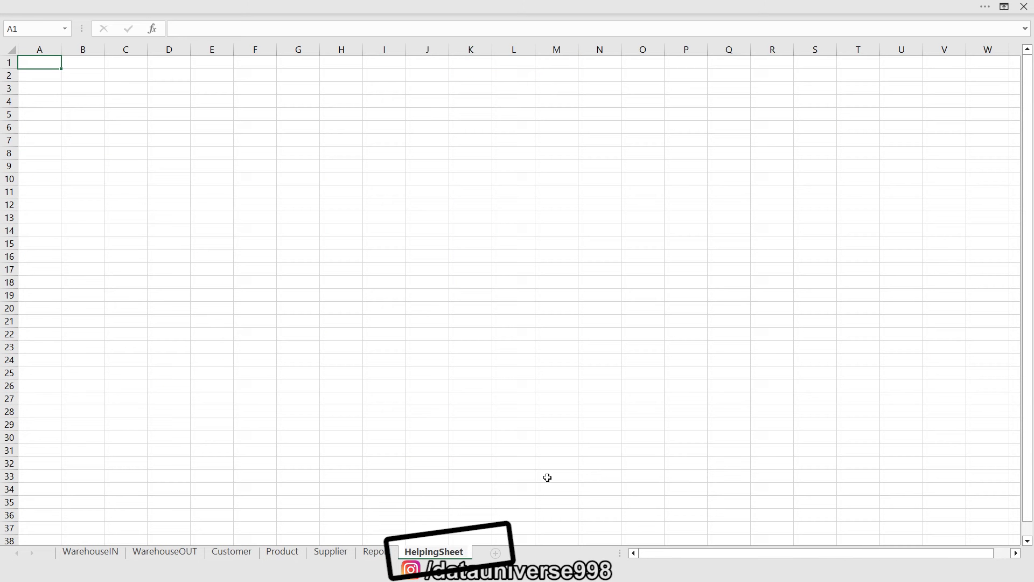
pyautogui.click(581, 6)
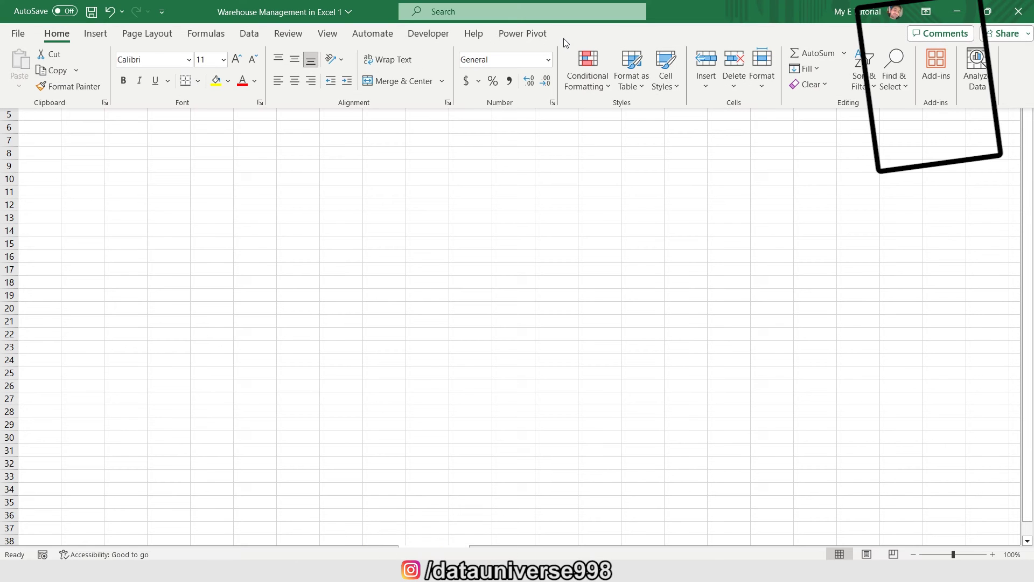
pyautogui.click(926, 11)
pyautogui.click(924, 118)
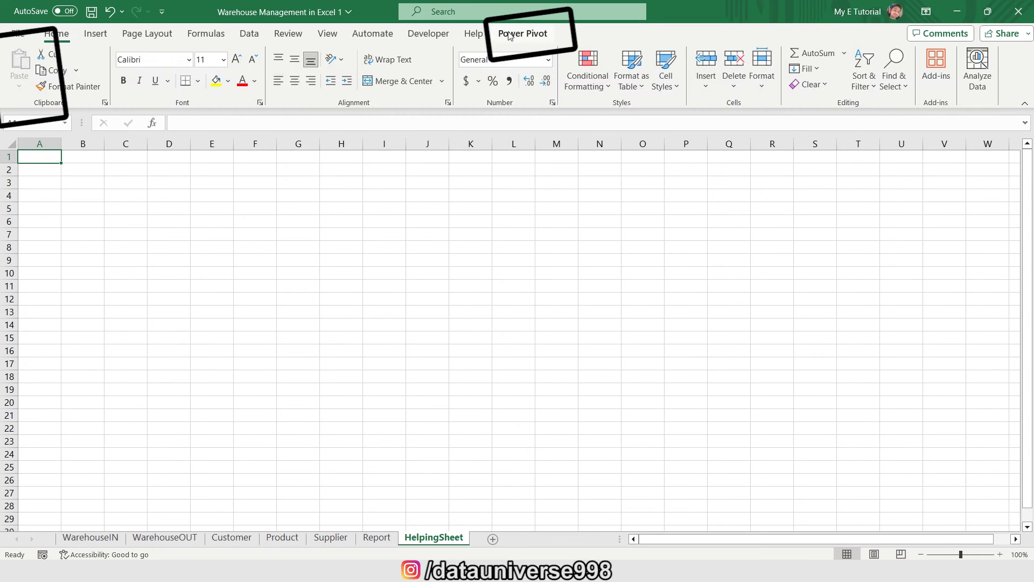
# - Create a PivotTable from the Power Pivot data model at cell A1 of the existing HelpingSheet
pyautogui.click(508, 36)
pyautogui.click(20, 65)
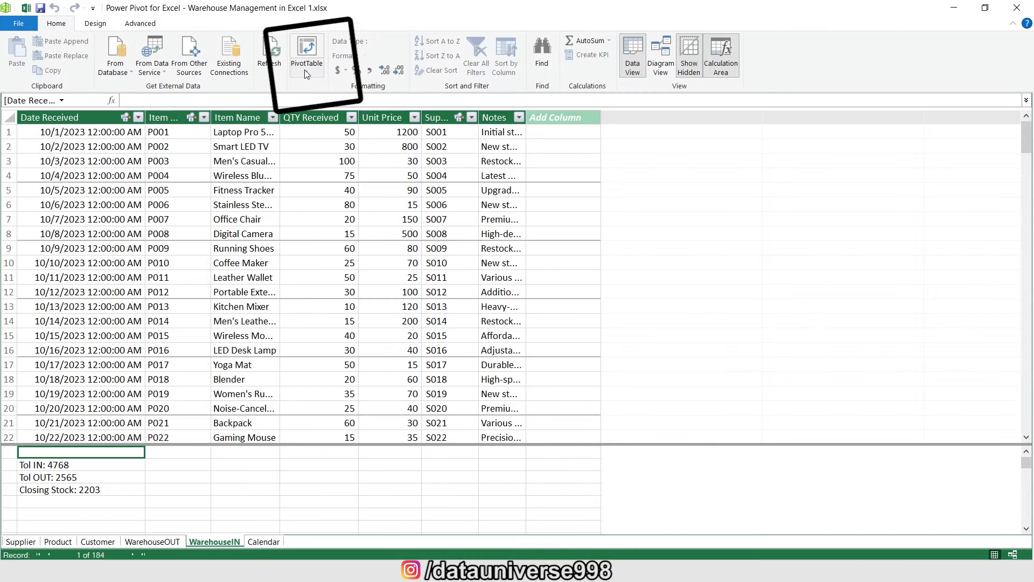
pyautogui.click(306, 70)
pyautogui.click(327, 87)
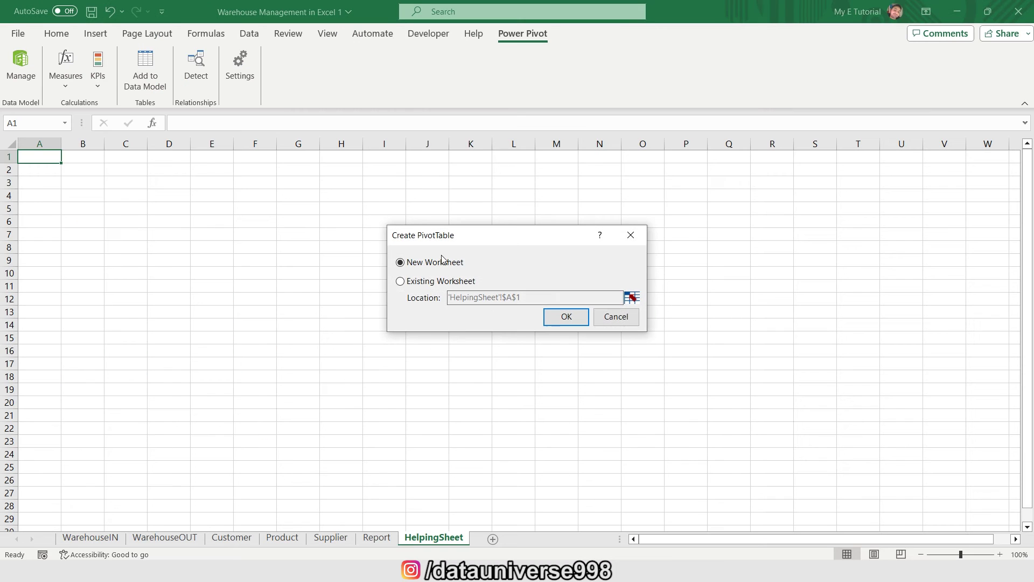
pyautogui.click(408, 282)
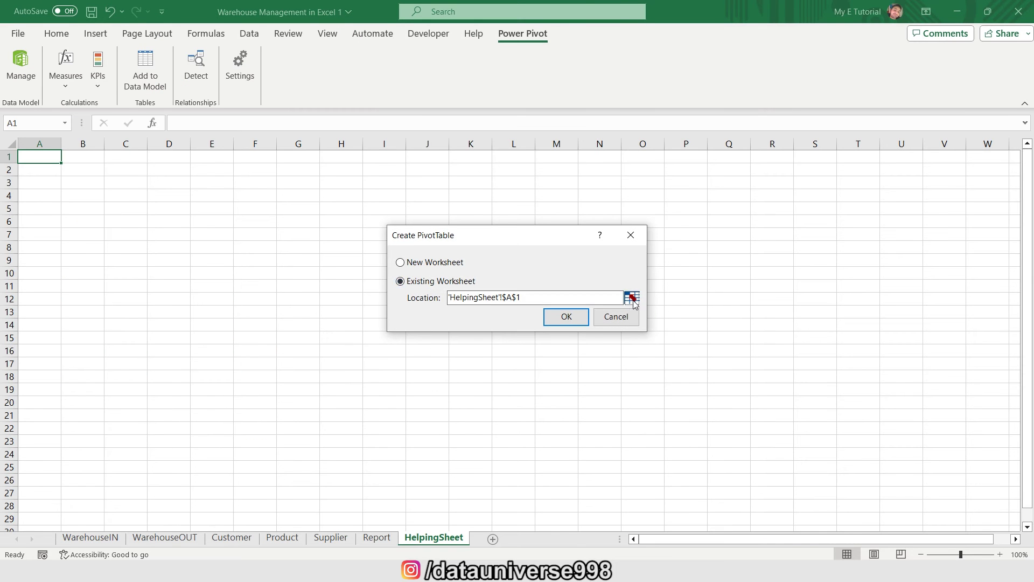
pyautogui.click(632, 298)
pyautogui.click(552, 298)
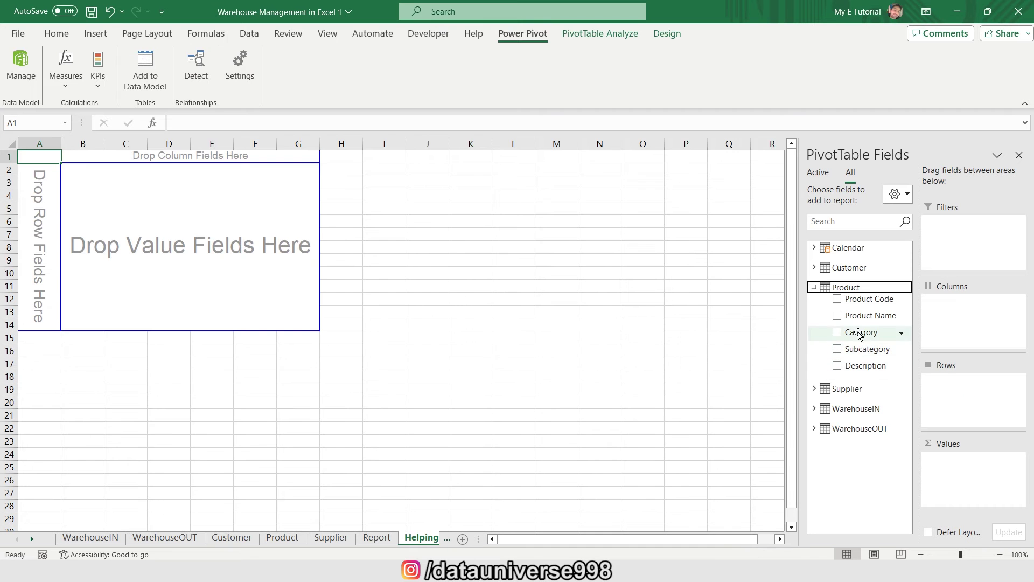
# - Add Product Category to the PivotTable's rows and the WarehouseIN measure Tol OUT to its values
pyautogui.click(837, 332)
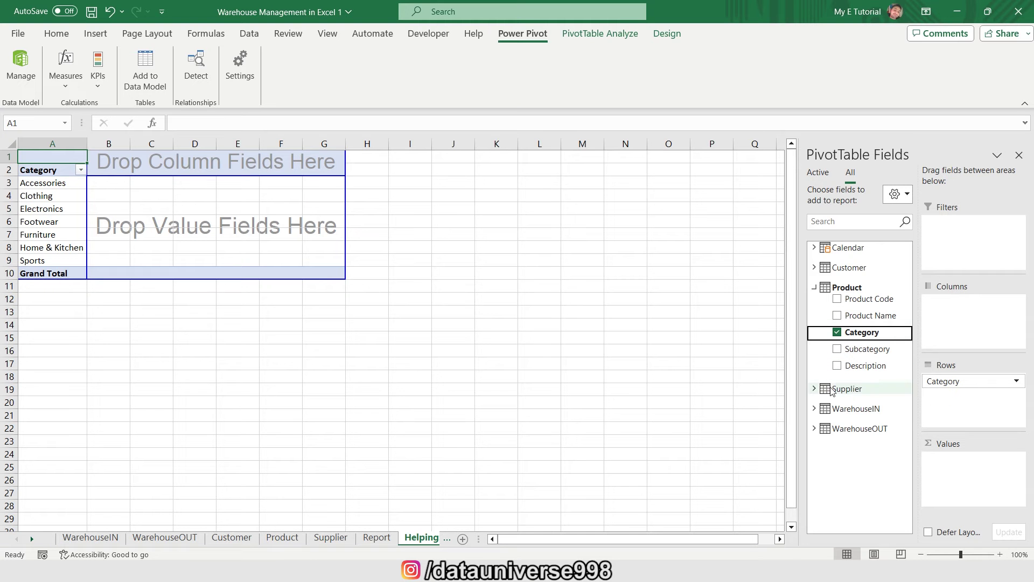
pyautogui.click(821, 411)
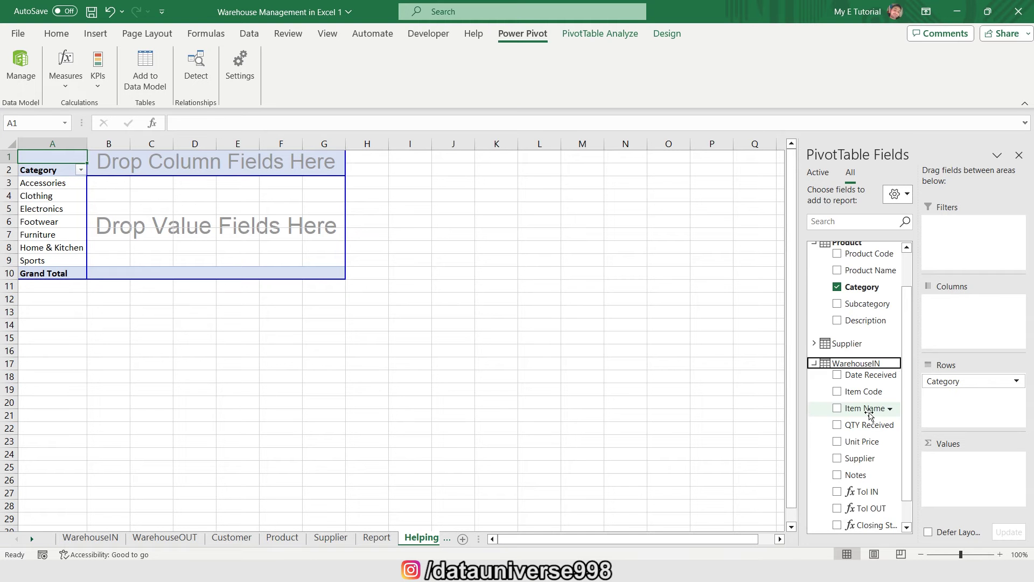
pyautogui.scroll(-2, 861, 428)
pyautogui.moveTo(883, 480); pyautogui.dragTo(958, 483)
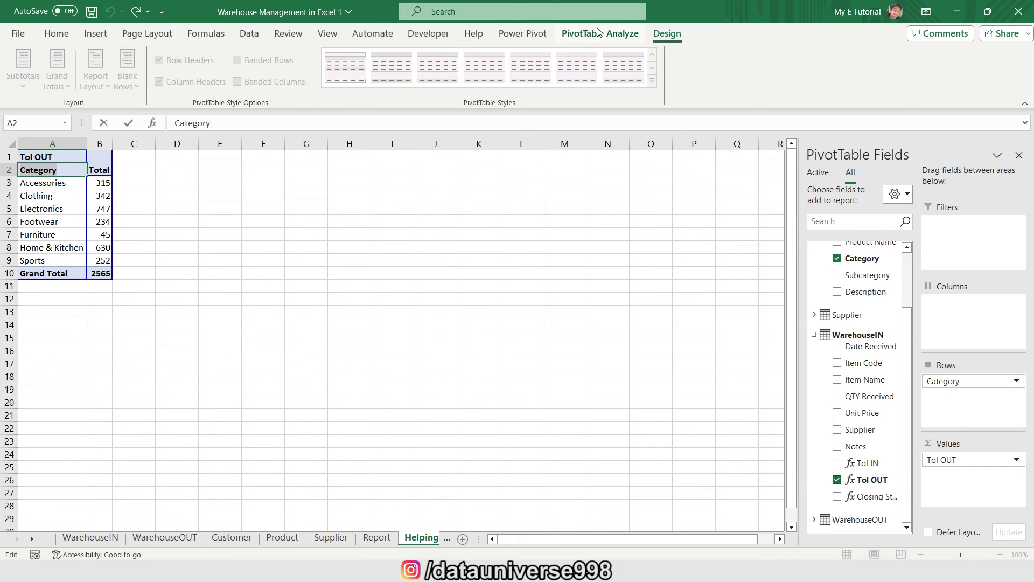
# - Name the category PivotTable CategorySales
pyautogui.click(598, 32)
pyautogui.click(50, 200)
pyautogui.click(37, 70)
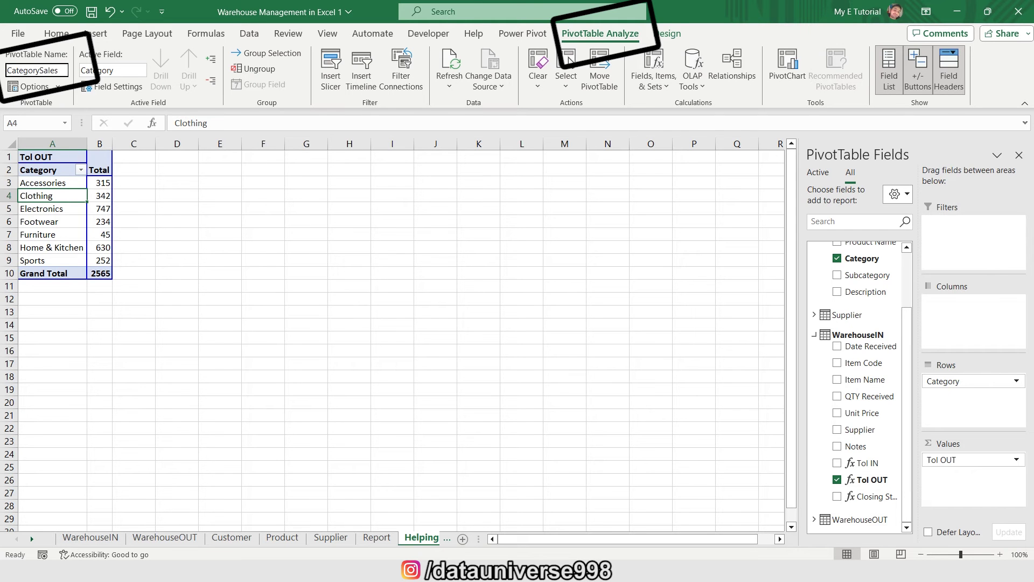
pyautogui.press('Up')
pyautogui.press('Up')
# - Insert a 2-D clustered bar chart from the category PivotTable and place it next to the table
pyautogui.click(111, 37)
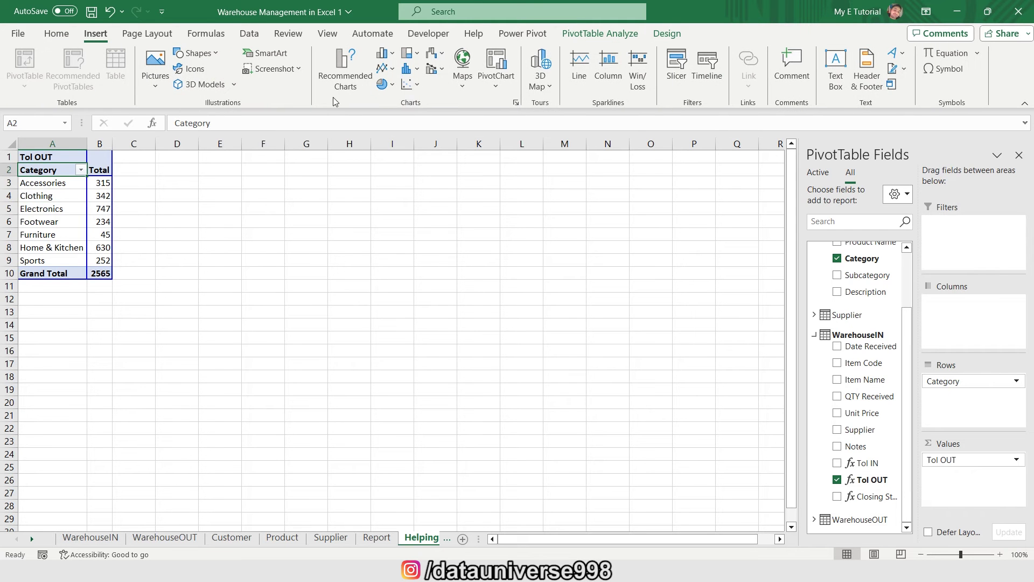
pyautogui.click(384, 53)
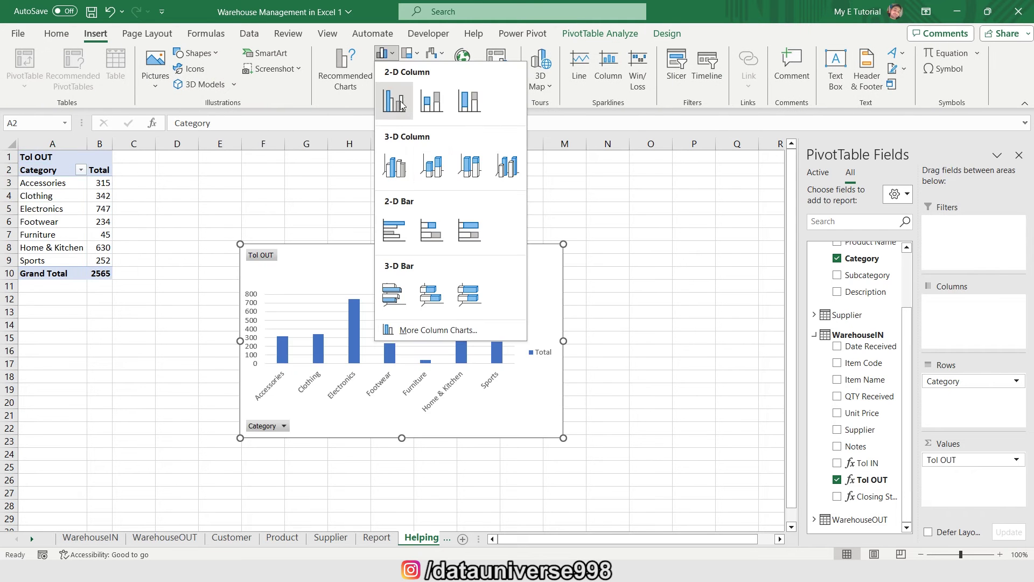
pyautogui.click(396, 229)
pyautogui.moveTo(323, 268); pyautogui.dragTo(235, 181)
# - Hide all field buttons on the bar chart and title it "Sales By Category"
pyautogui.rightClick(178, 171)
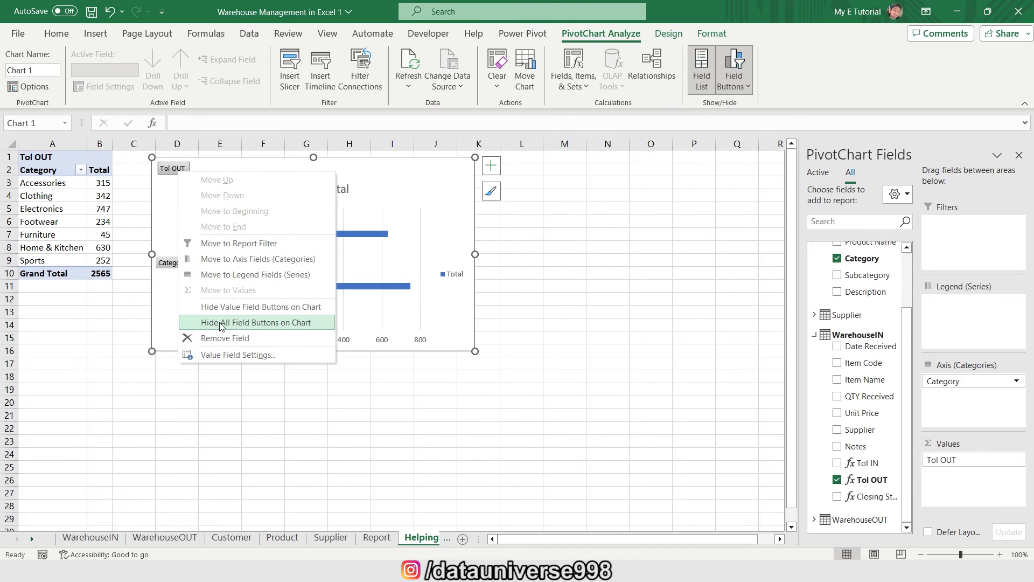
pyautogui.click(244, 324)
pyautogui.click(313, 172)
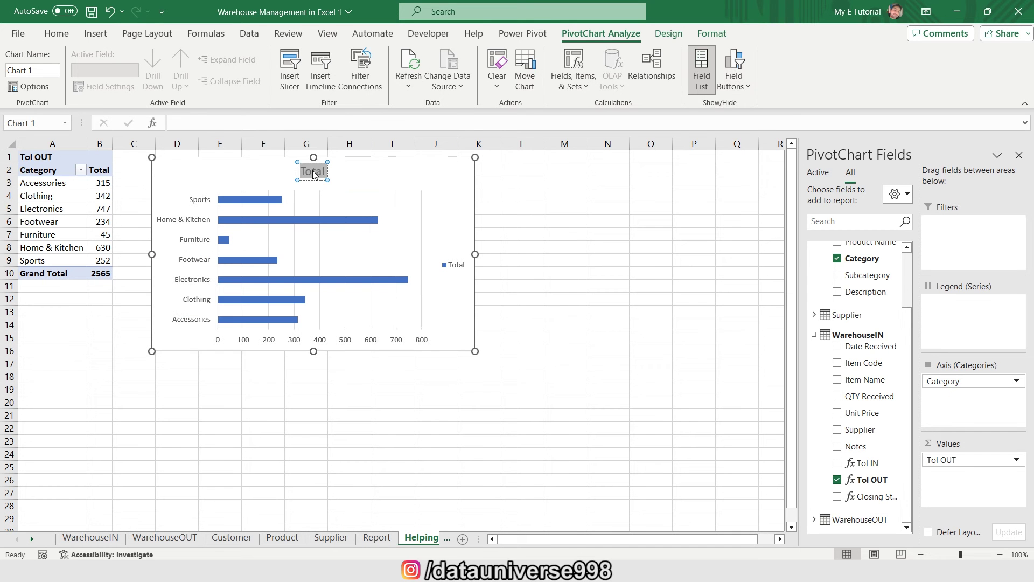
pyautogui.write('Sales By Category')
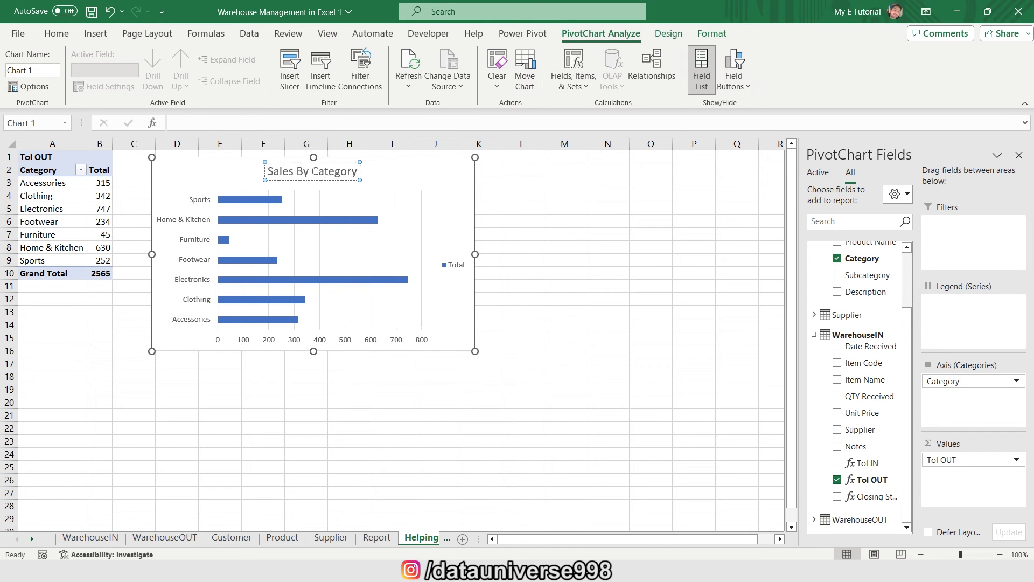
# - Sort the category totals from smallest to largest, then remove the bar chart's legend and narrow the chart to about column H
pyautogui.rightClick(100, 182)
pyautogui.moveTo(240, 294)
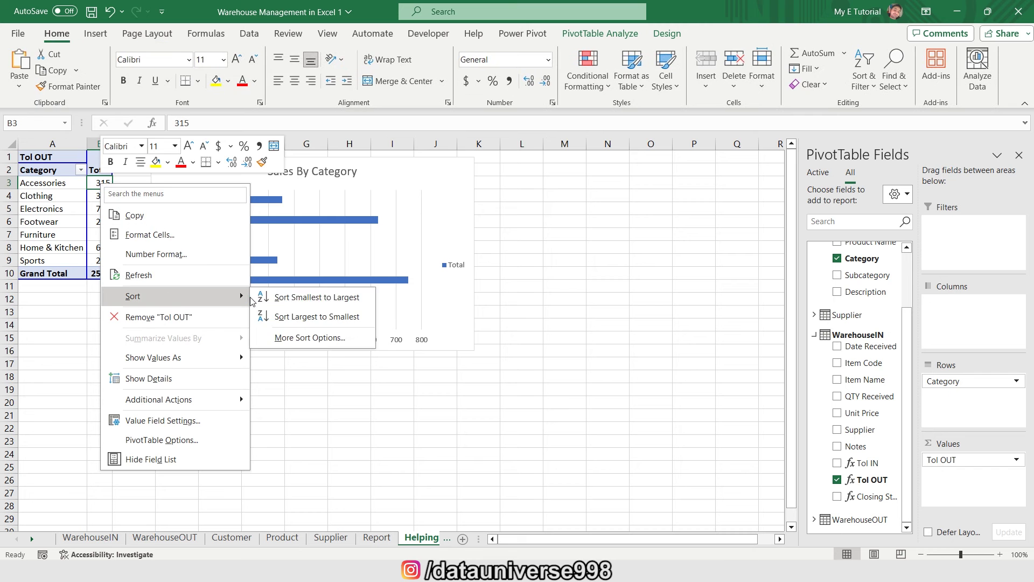
pyautogui.click(317, 297)
pyautogui.click(456, 267)
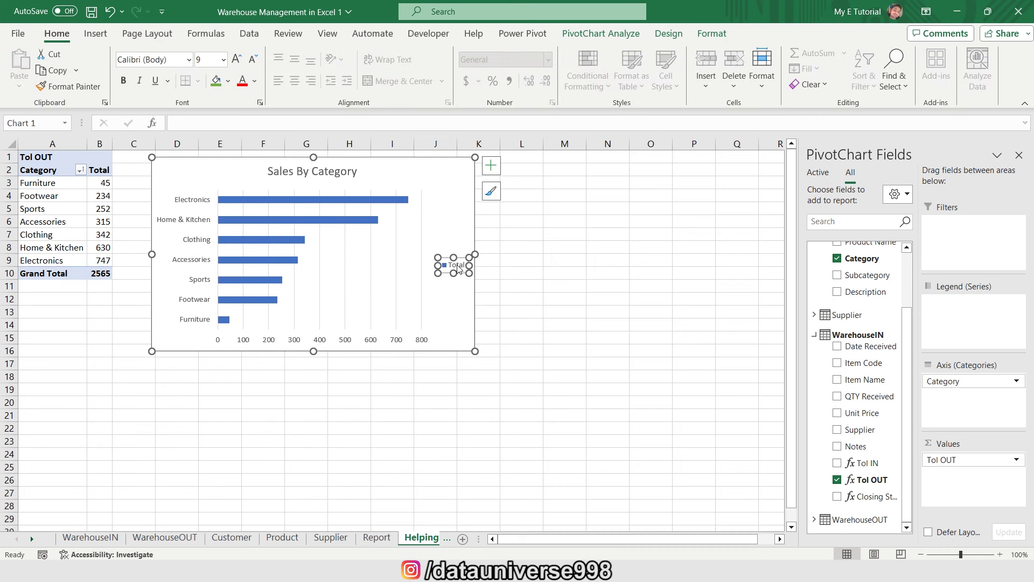
pyautogui.press('Delete')
pyautogui.moveTo(475, 254); pyautogui.dragTo(376, 254)
# - Copy the whole category PivotTable in columns A and B and paste the copy at cell J1
pyautogui.click(47, 159)
pyautogui.hotkey('shift', 'Right')
pyautogui.hotkey('ctrl', 'shift', 'Down')
pyautogui.hotkey('ctrl', 'c')
pyautogui.press('Right')
pyautogui.press('Right')
pyautogui.press('Right')
pyautogui.press('Right')
pyautogui.press('Right')
pyautogui.press('Right')
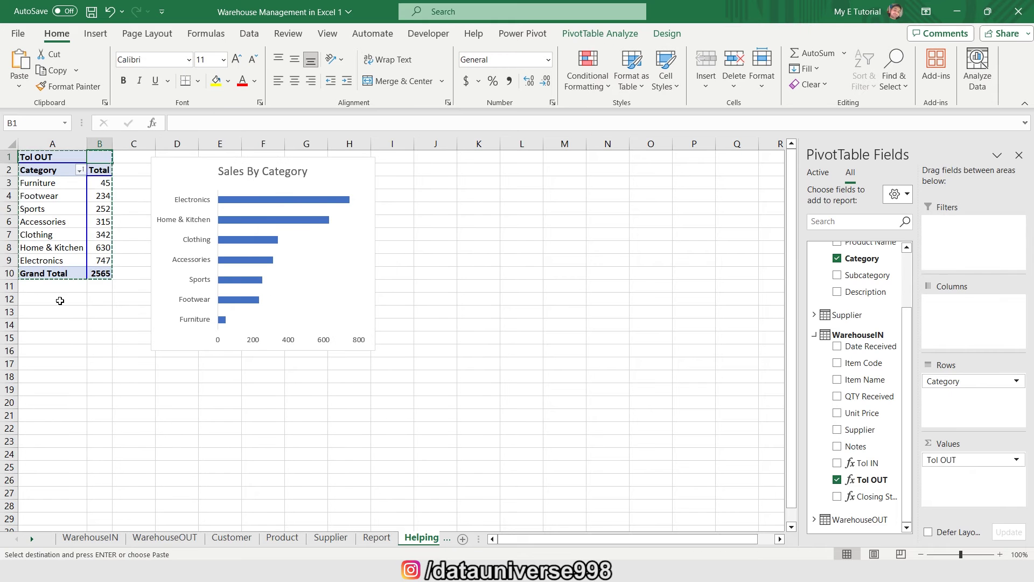
pyautogui.press('Right')
pyautogui.press('Right')
pyautogui.press('Right')
pyautogui.hotkey('ctrl', 'v')
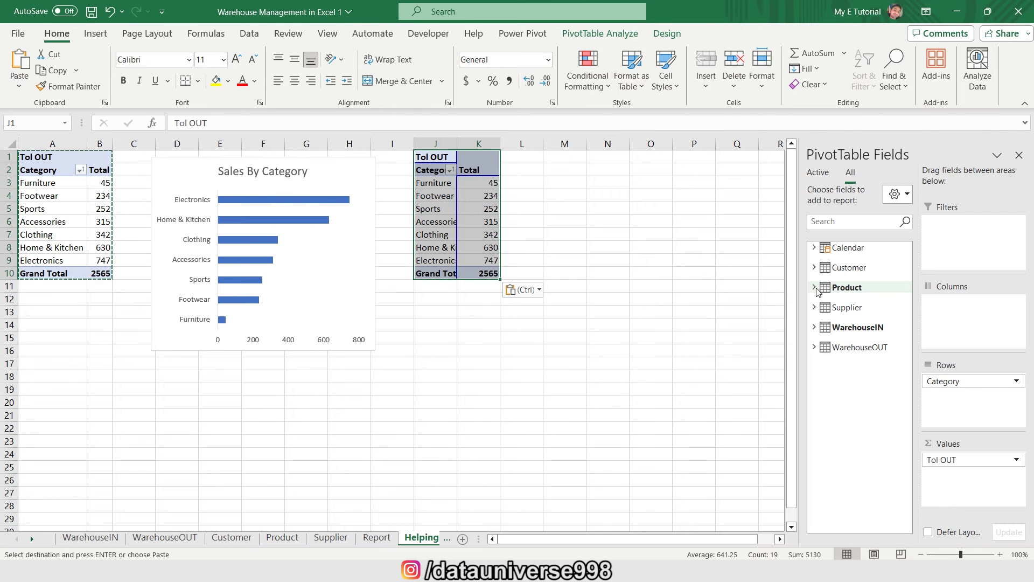
# - Remove Category from the copied PivotTable's rows and expand the Calendar table's More Fields
pyautogui.click(814, 268)
pyautogui.moveTo(937, 380); pyautogui.dragTo(861, 318)
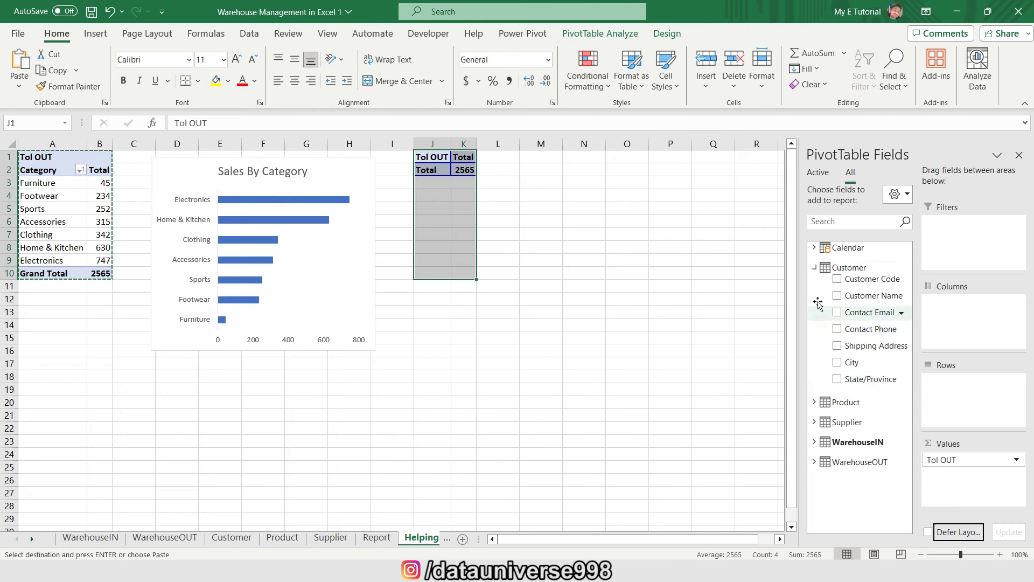
pyautogui.click(814, 268)
pyautogui.click(814, 249)
pyautogui.click(826, 260)
pyautogui.click(827, 259)
pyautogui.click(827, 276)
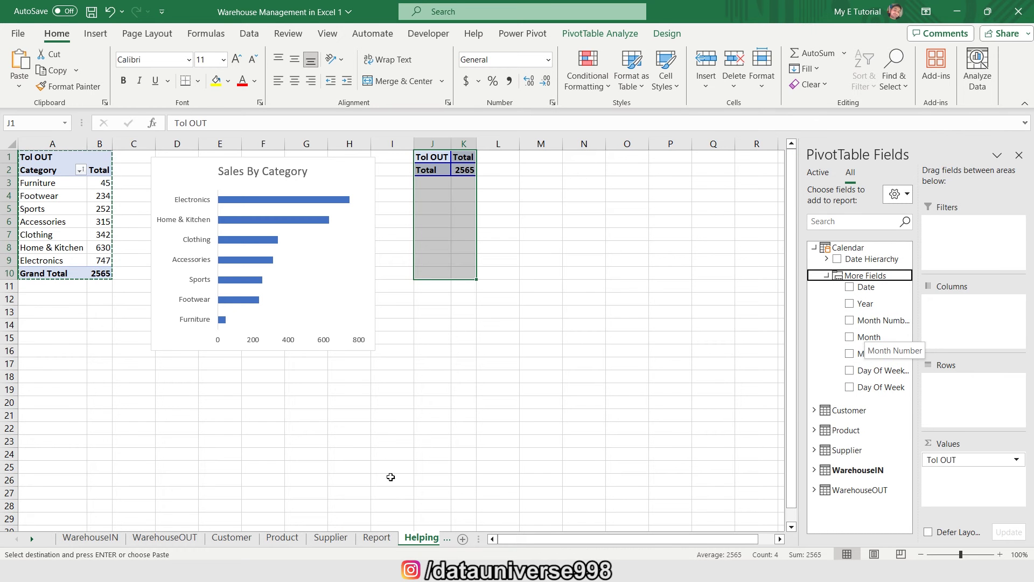
# - Open the Power Pivot data model and add a column named Day to the Calendar table
pyautogui.click(522, 33)
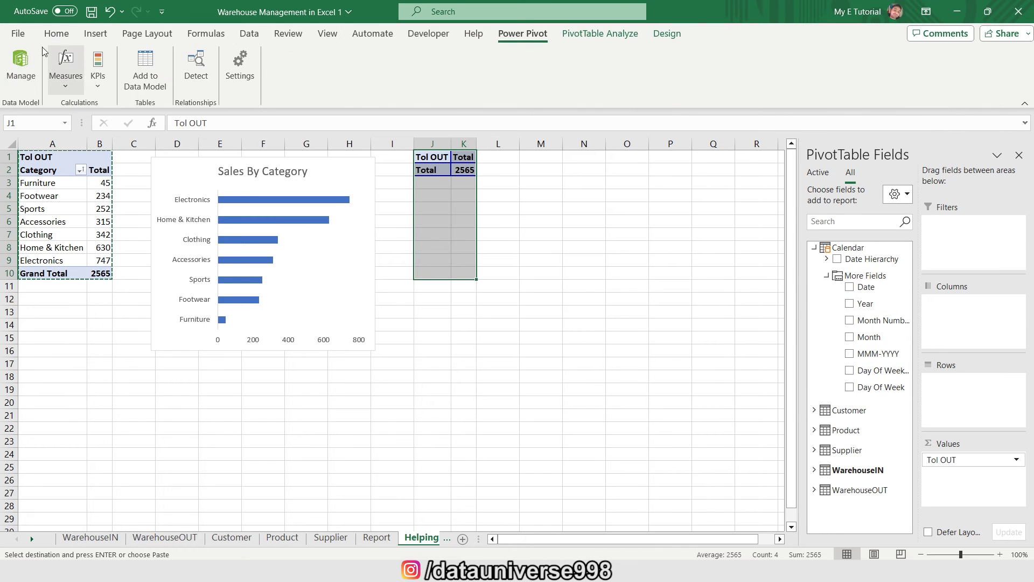
pyautogui.click(19, 69)
pyautogui.click(264, 541)
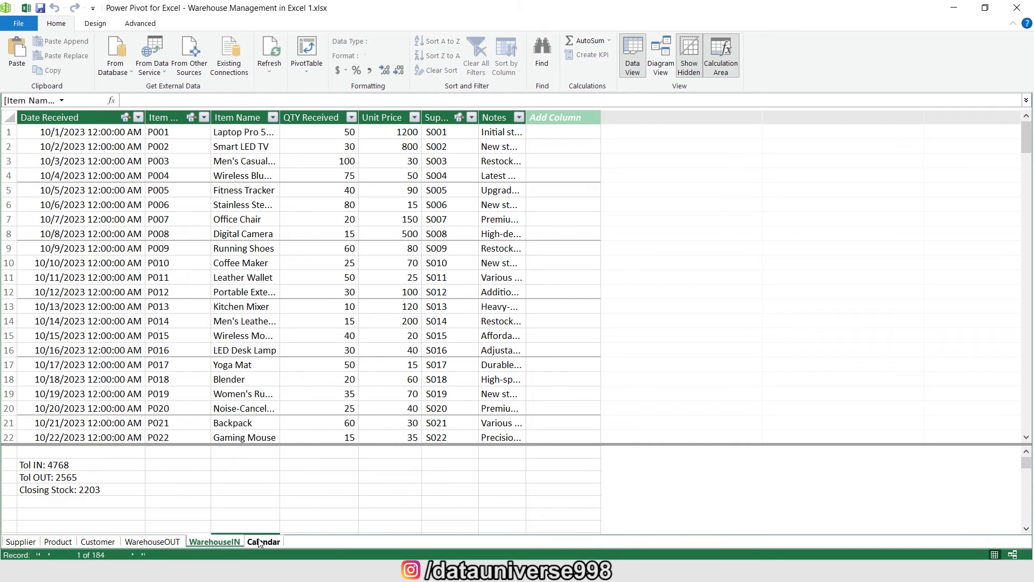
pyautogui.click(522, 118)
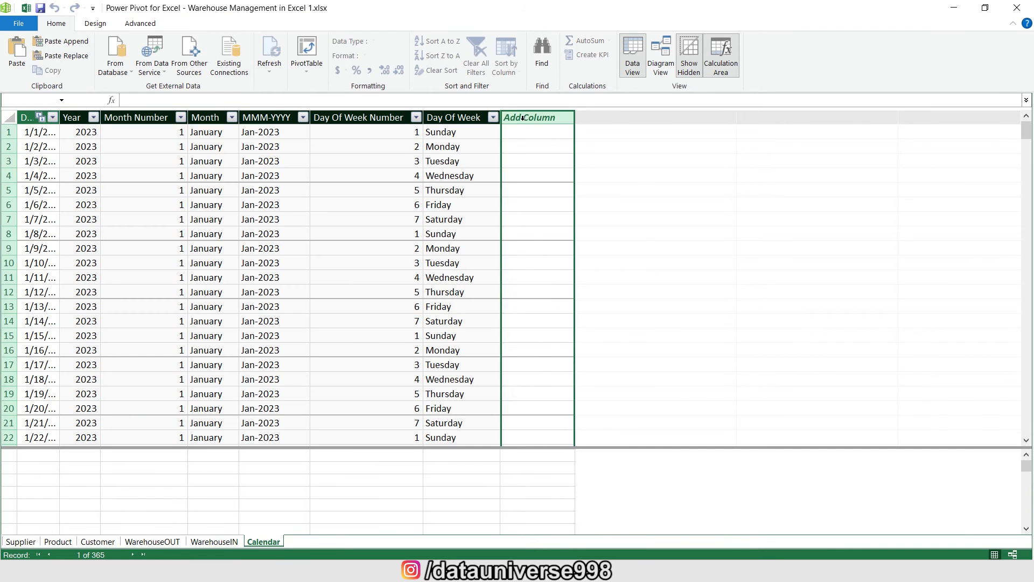
pyautogui.doubleClick(523, 117)
pyautogui.write('Day')
pyautogui.press('Return')
# - Fill the Day column with the formula =DAY('Calendar'[Date]) and return to the workbook
pyautogui.write('=')
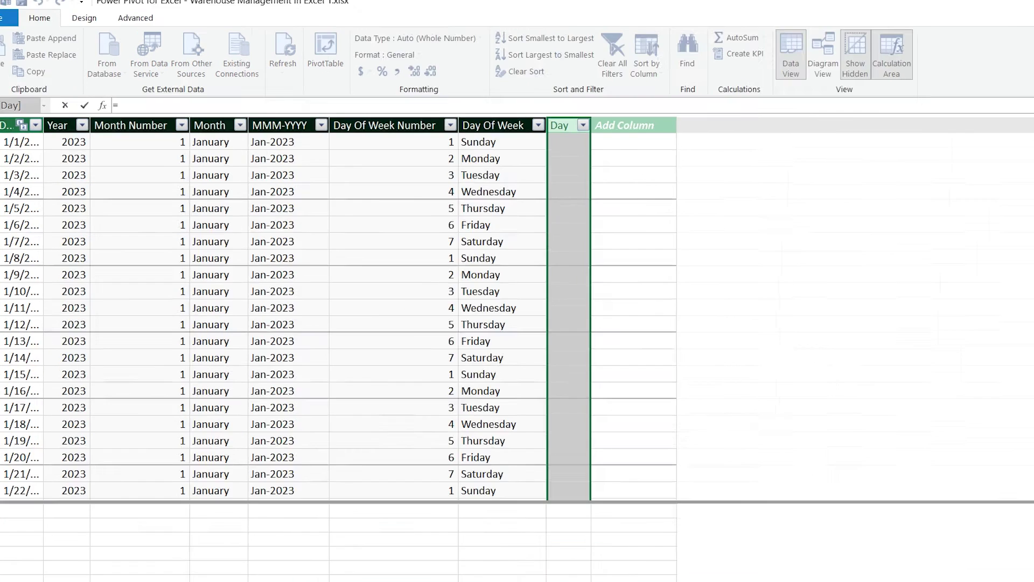
pyautogui.write('day')
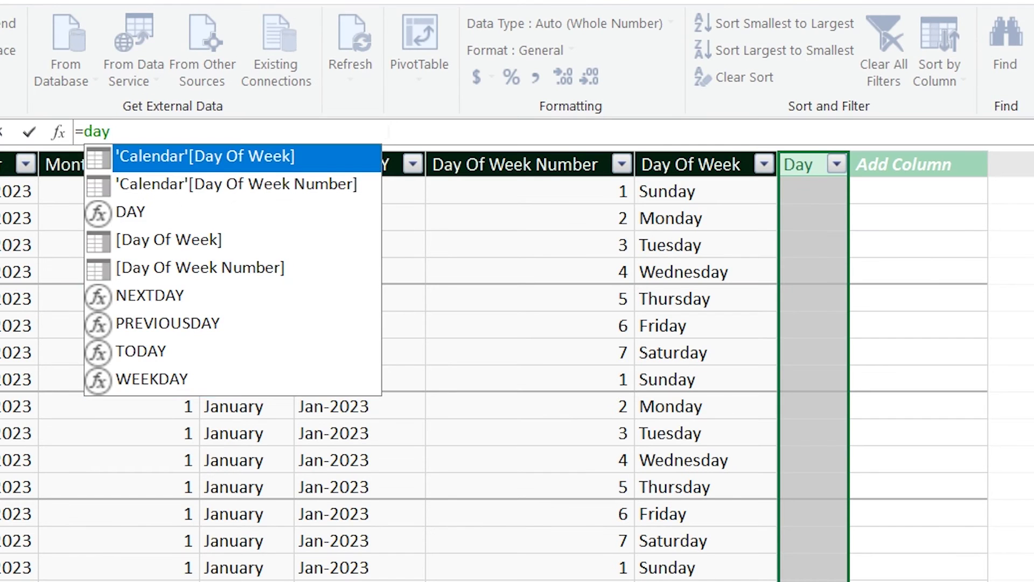
pyautogui.doubleClick(173, 209)
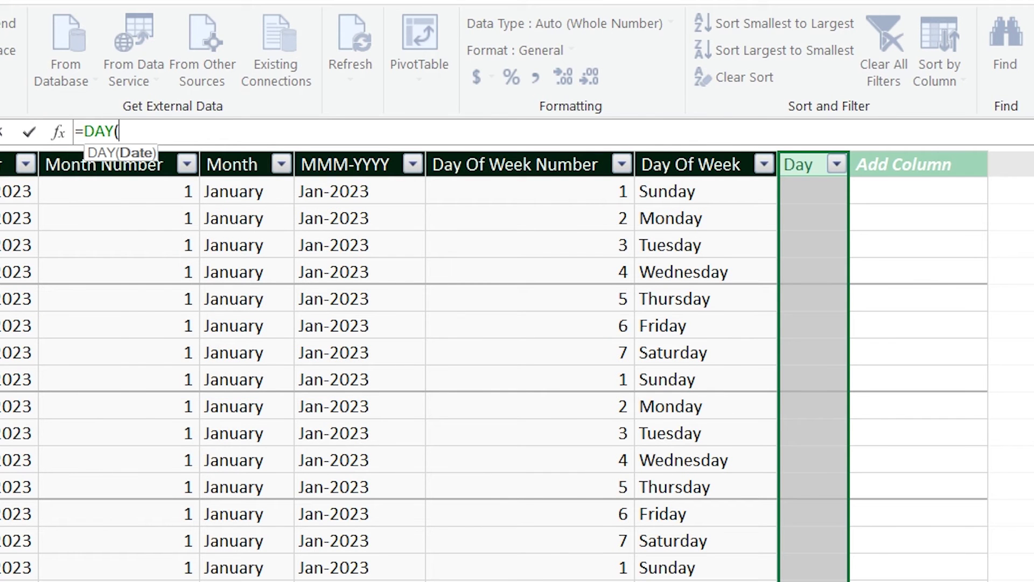
pyautogui.write('date')
pyautogui.doubleClick(208, 176)
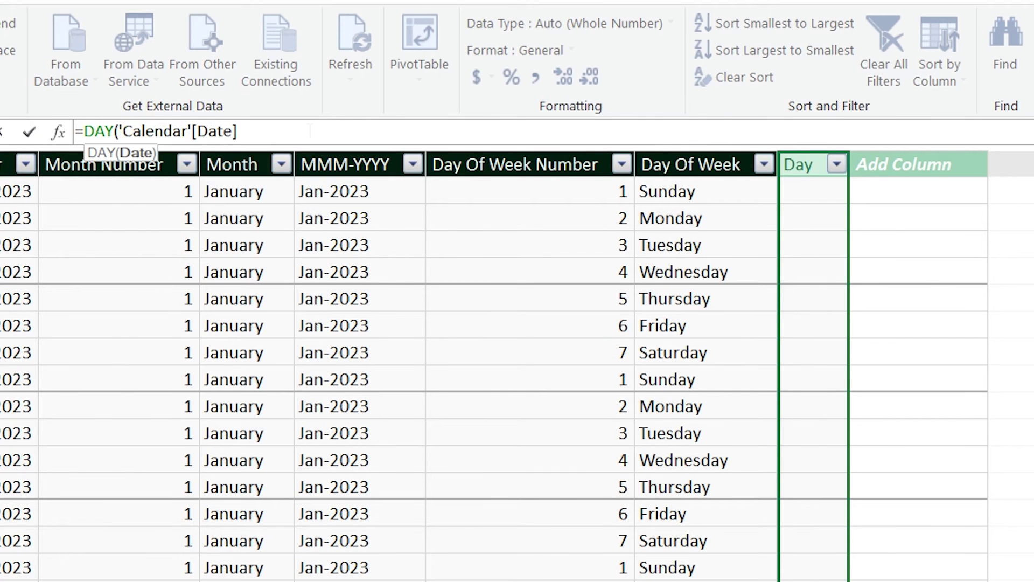
pyautogui.write(')')
pyautogui.press('Return')
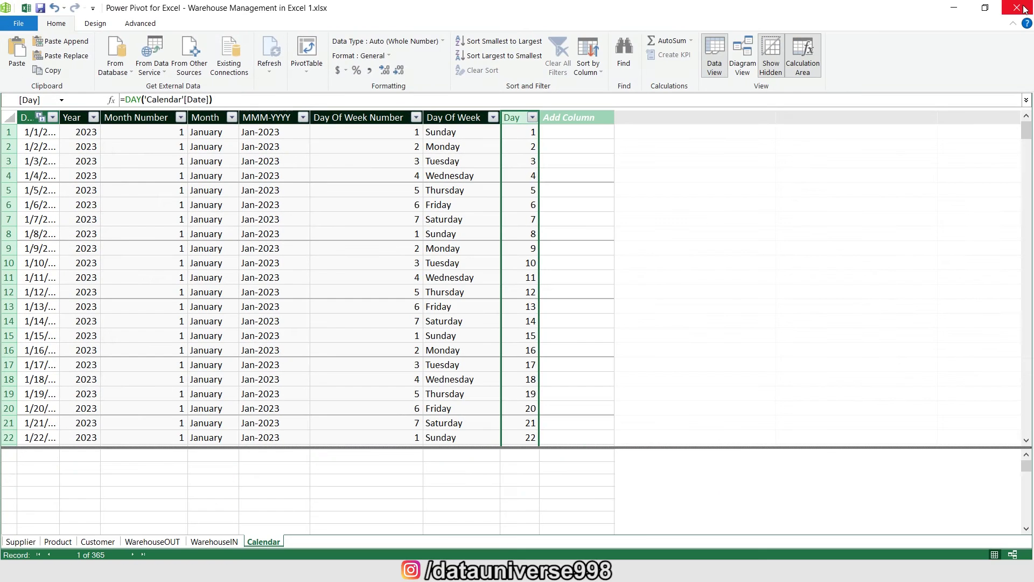
pyautogui.click(1024, 8)
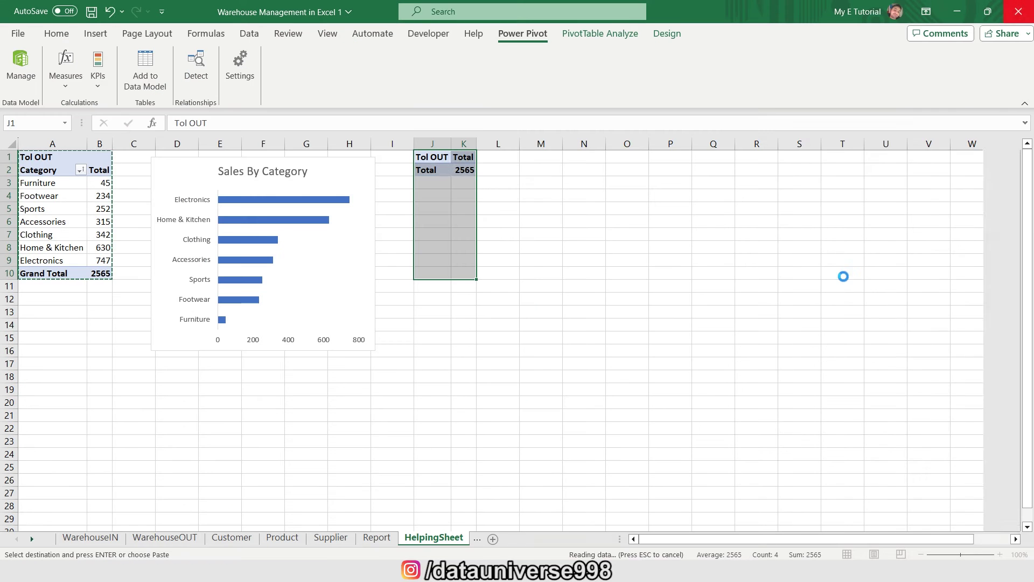
# - Add Day to the copied PivotTable's rows and insert a 2-D line chart with markers from it
pyautogui.moveTo(864, 404); pyautogui.dragTo(968, 404)
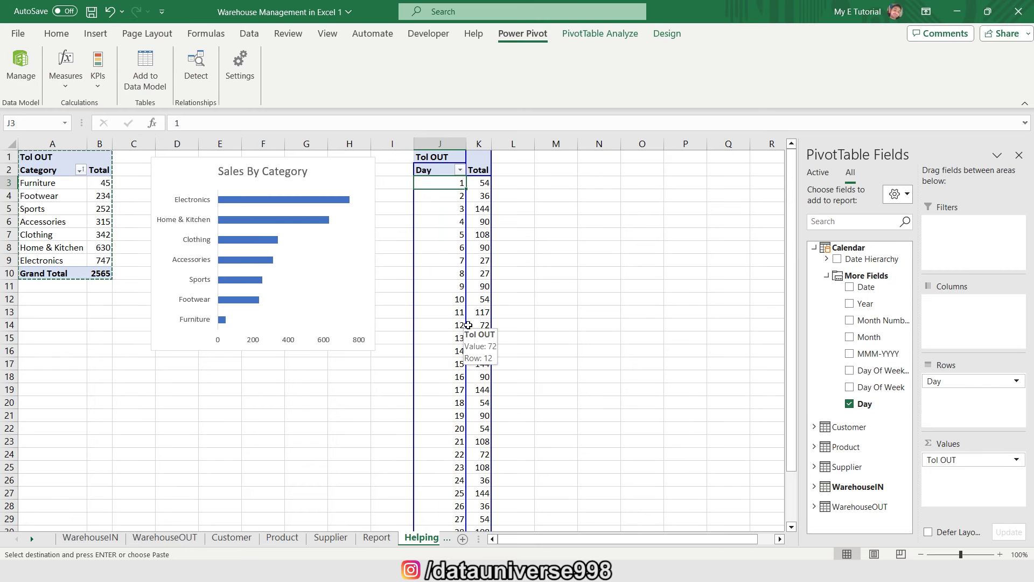
pyautogui.click(96, 33)
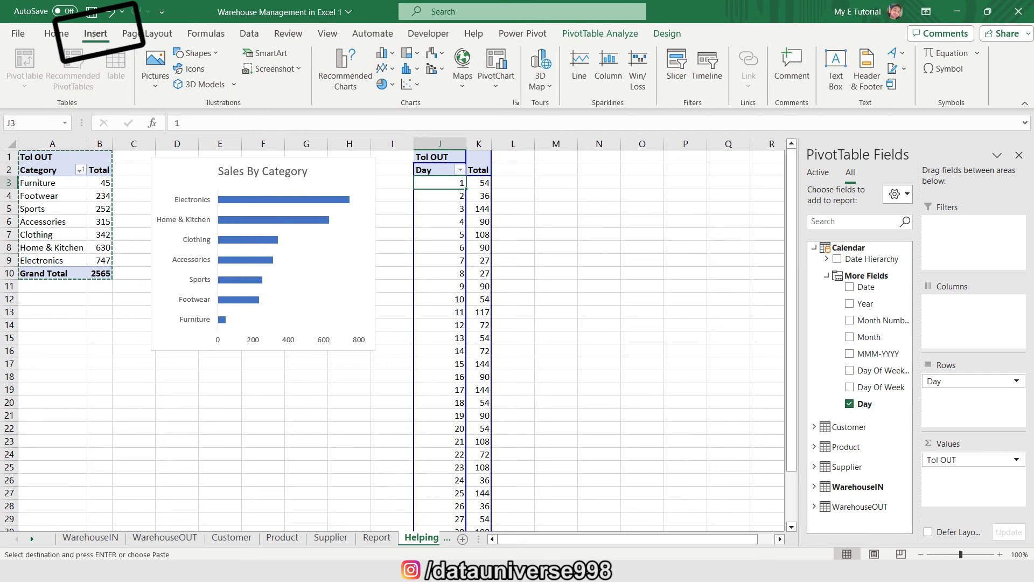
pyautogui.click(386, 68)
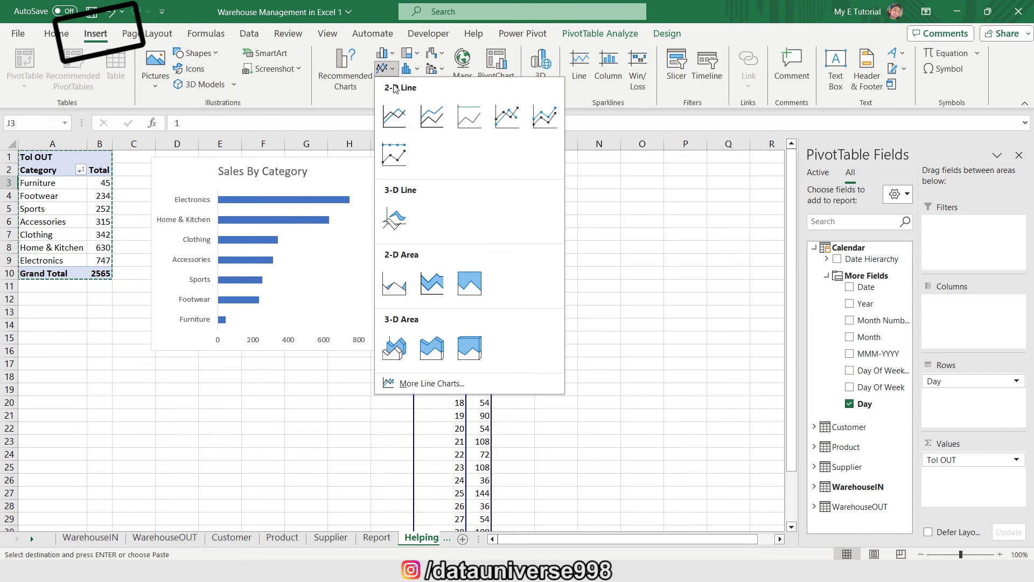
pyautogui.click(508, 113)
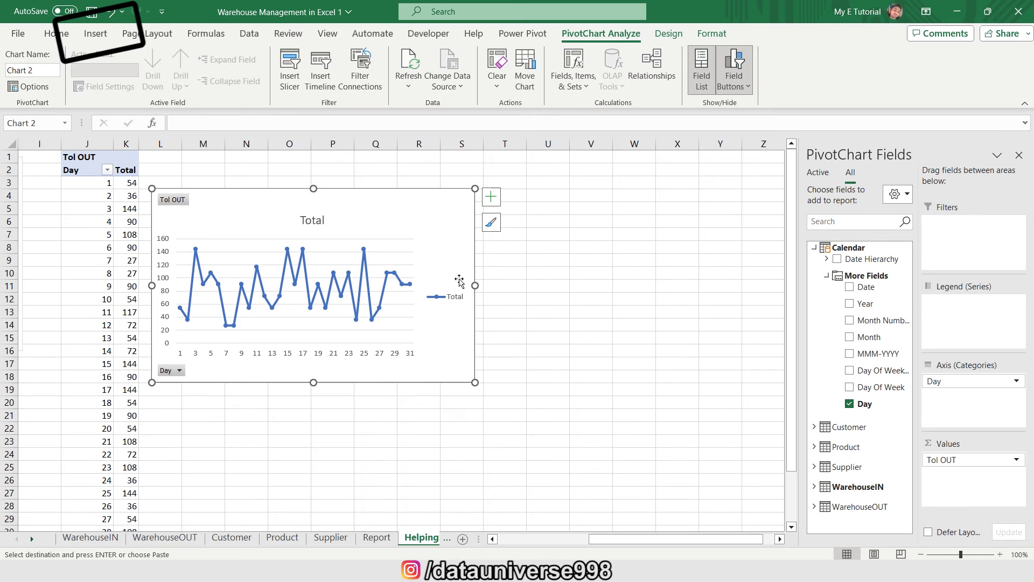
# - Widen the day line chart to the right and hide all of its field buttons
pyautogui.moveTo(474, 285); pyautogui.dragTo(662, 285)
pyautogui.rightClick(180, 199)
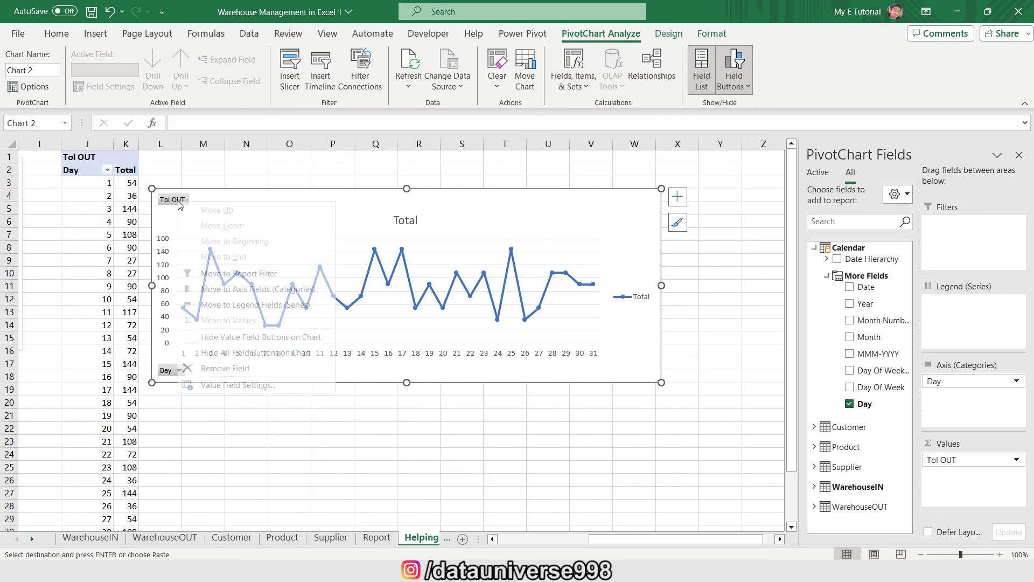
pyautogui.click(214, 354)
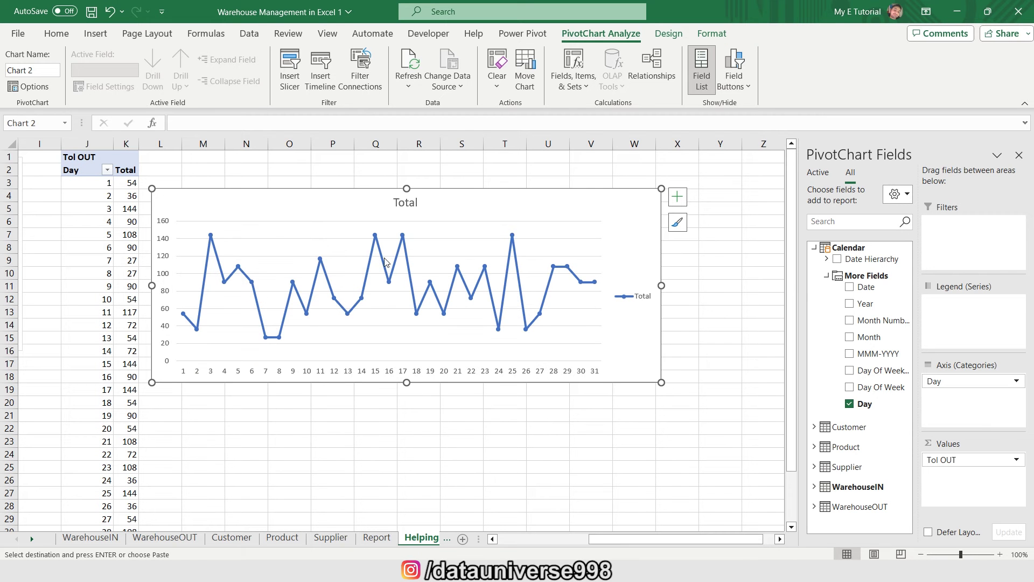
# - Title the line chart Sales By Days and delete its legend
pyautogui.hotkey('ctrl', '1')
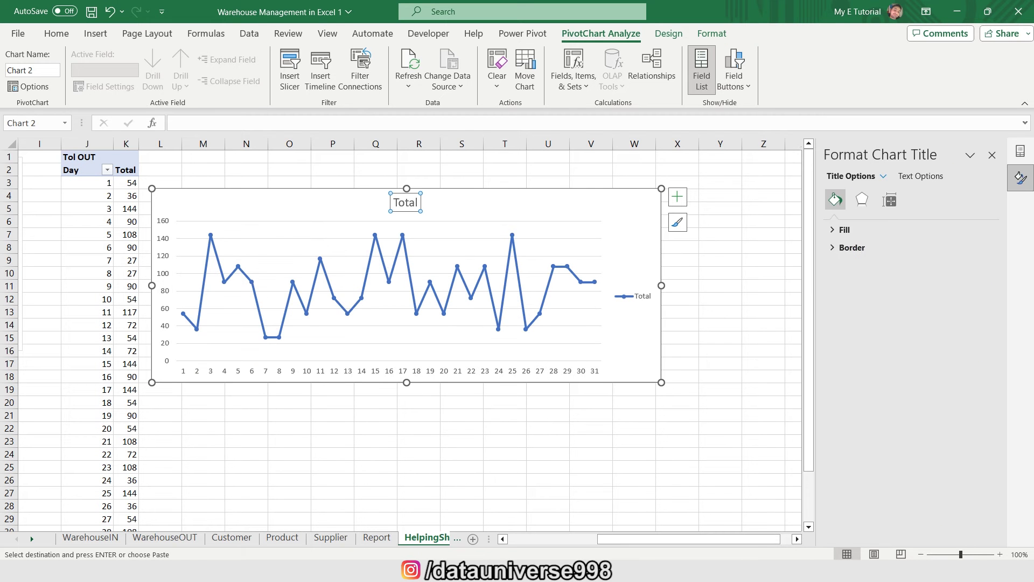
pyautogui.write('Sales By Days')
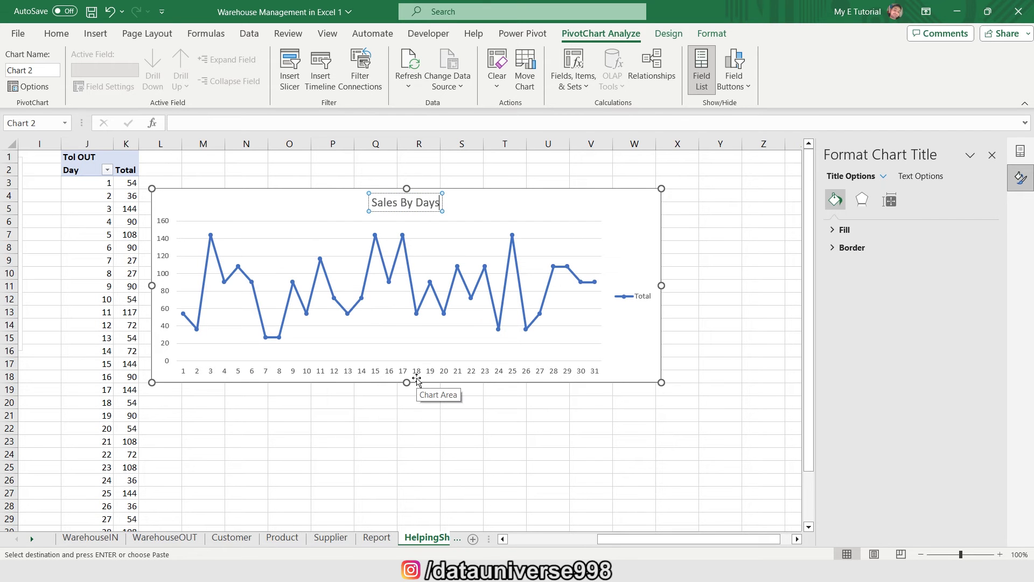
pyautogui.hotkey('ctrl', 'a')
pyautogui.click(652, 295)
pyautogui.press('Delete')
# - Rename the day PivotTable SalesByDay
pyautogui.click(95, 175)
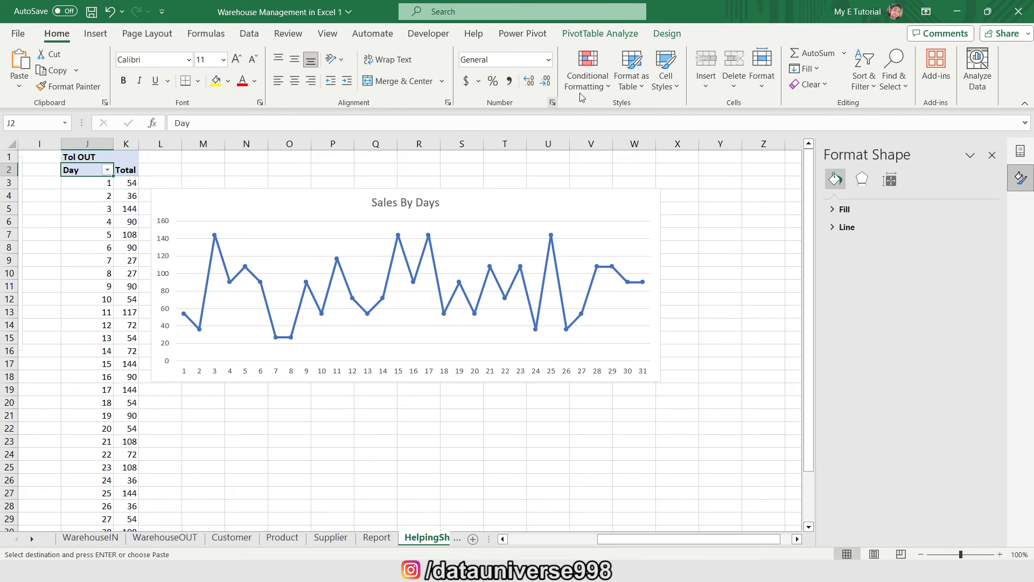
pyautogui.click(618, 35)
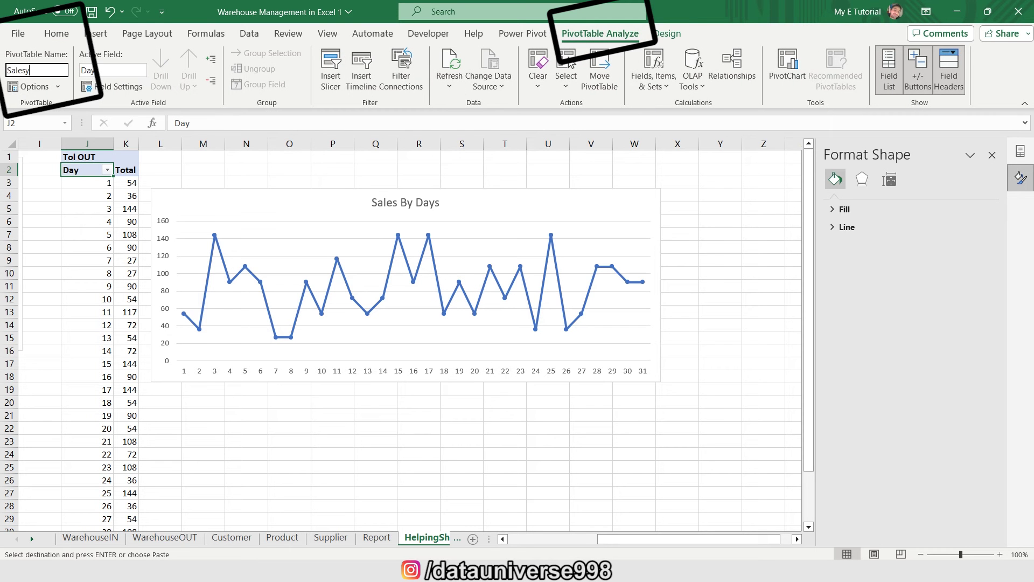
pyautogui.press('Up')
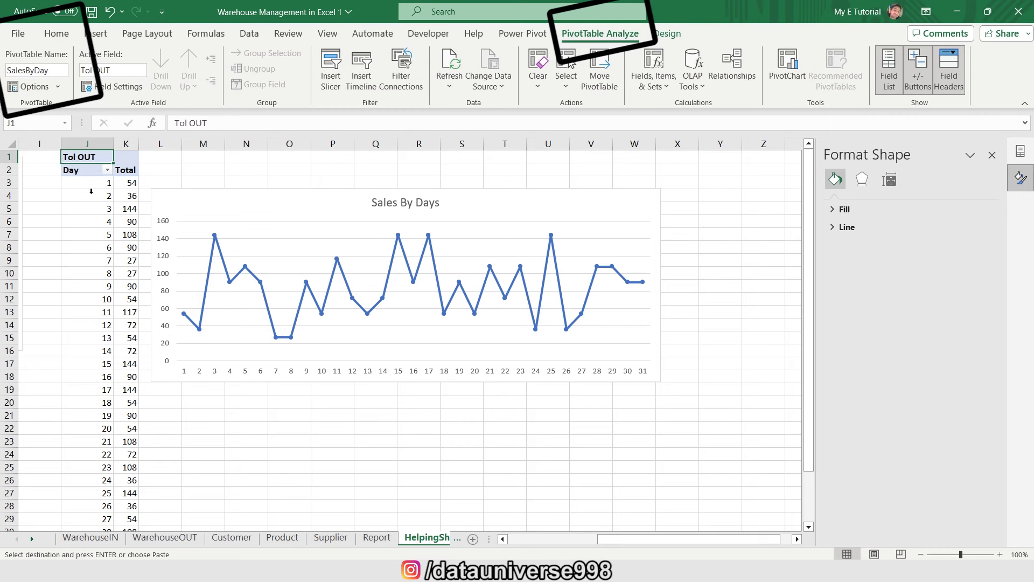
# - Copy the day PivotTable to cell Y1 and replace Day with Subcategory from the Product table in its rows
pyautogui.hotkey('shift', 'Right')
pyautogui.hotkey('ctrl', 'shift', 'Down')
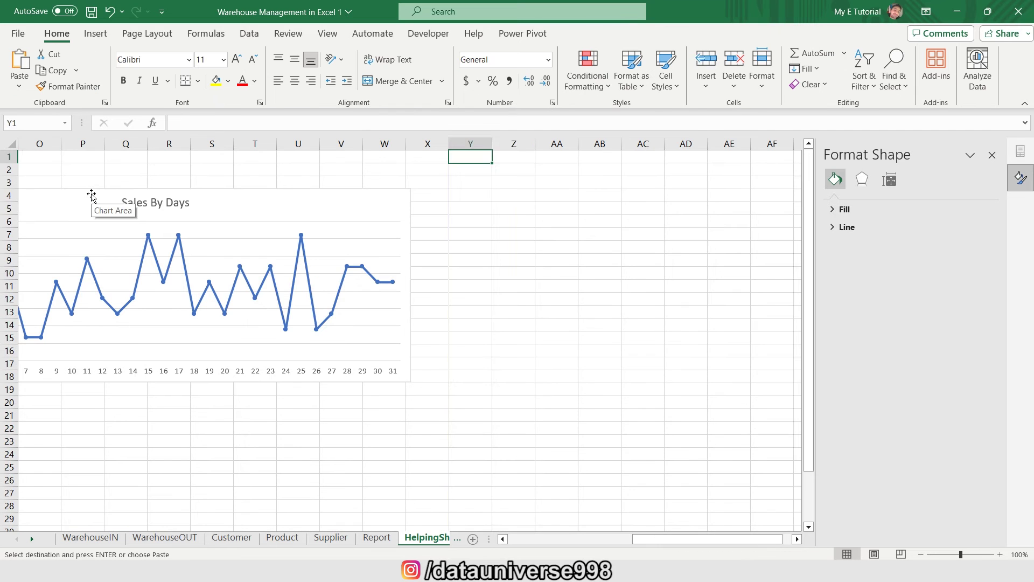
pyautogui.hotkey('ctrl', 'v')
pyautogui.moveTo(963, 389); pyautogui.dragTo(767, 349)
pyautogui.click(814, 287)
pyautogui.moveTo(868, 348); pyautogui.dragTo(967, 399)
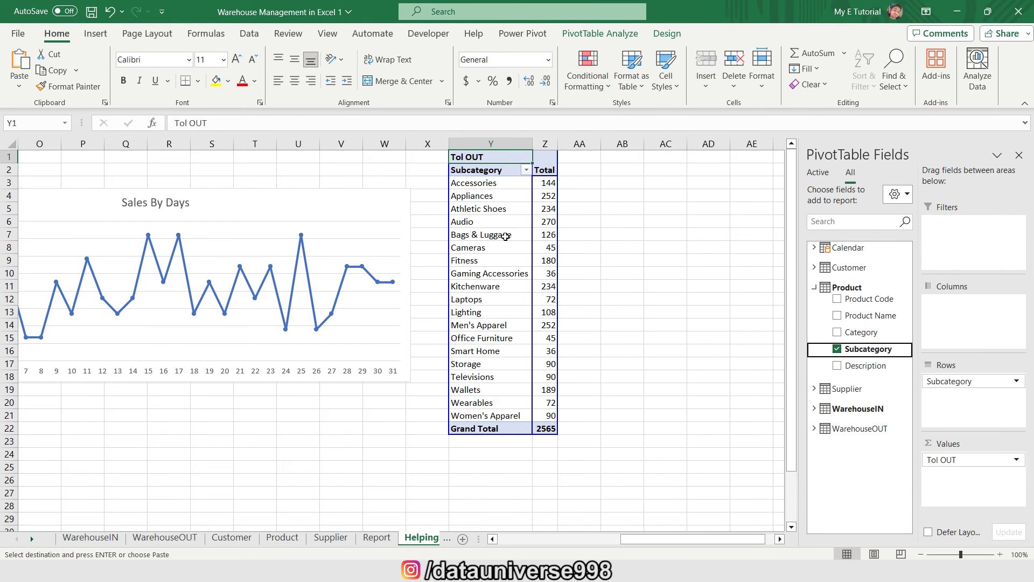
# - Insert a 2-D clustered bar chart from the subcategory PivotTable, place it beside the table and hide all field buttons
pyautogui.click(95, 33)
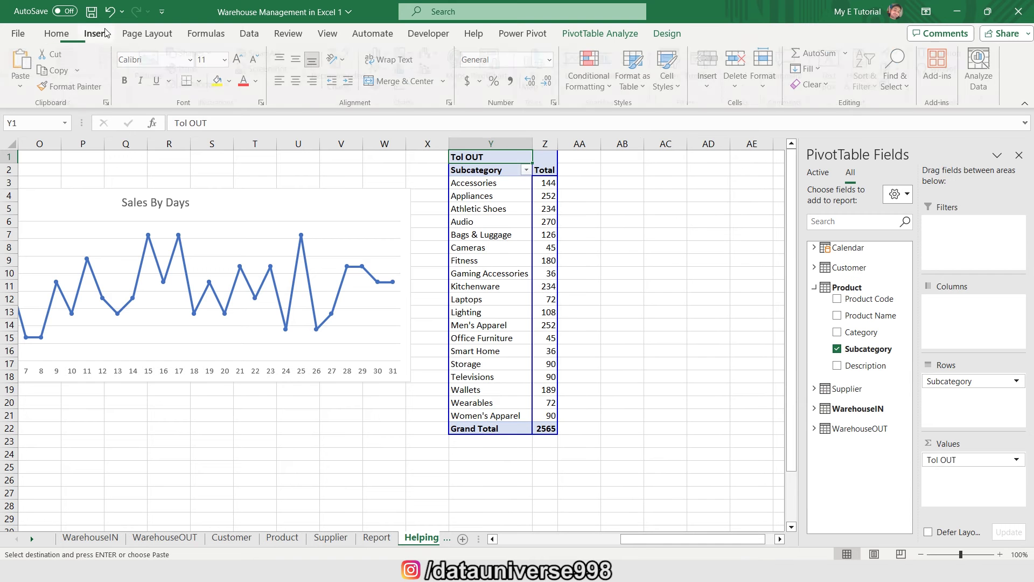
pyautogui.click(391, 53)
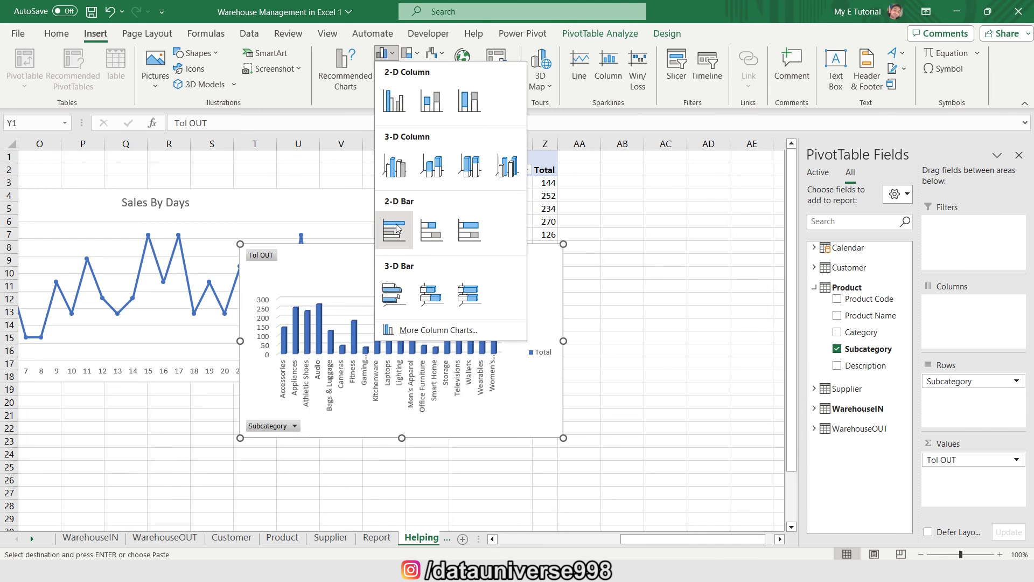
pyautogui.click(397, 295)
pyautogui.moveTo(326, 271); pyautogui.dragTo(656, 201)
pyautogui.rightClick(584, 185)
pyautogui.click(661, 334)
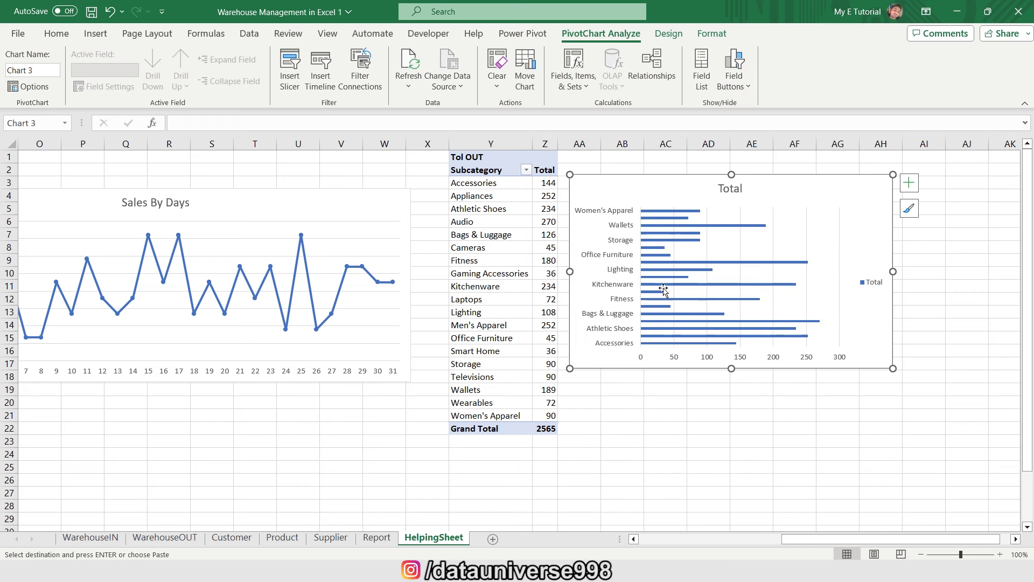
# - Delete the subcategory bar chart's legend and title the chart Sales By SubCategory
pyautogui.click(868, 283)
pyautogui.press('Delete')
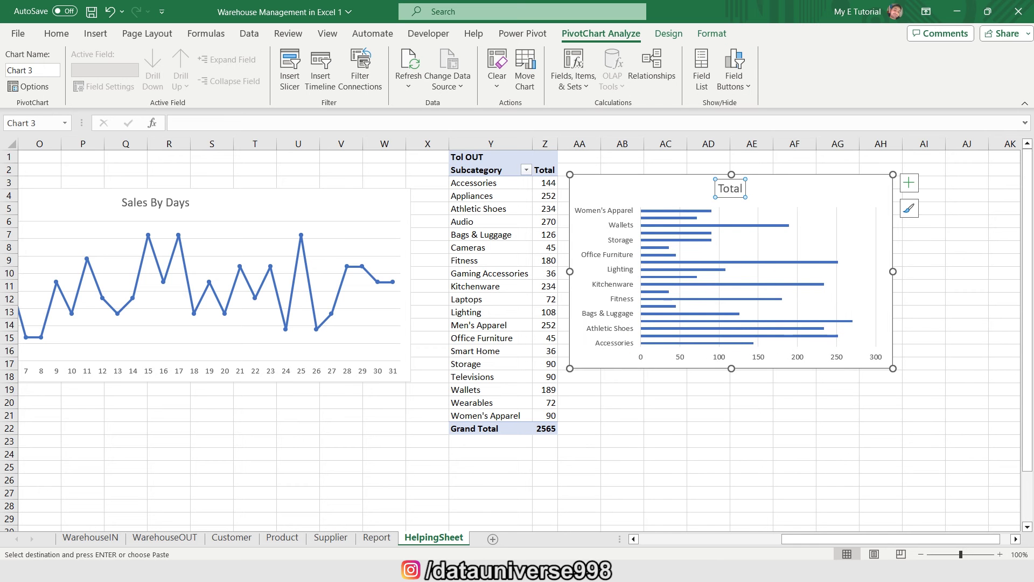
pyautogui.doubleClick(730, 189)
pyautogui.hotkey('ctrl', 'z')
pyautogui.click(1018, 153)
pyautogui.press('Delete')
pyautogui.click(733, 188)
pyautogui.click(732, 188)
pyautogui.write('Sales By SubCategory')
# - Sort the subcategory PivotTable's totals from smallest to largest
pyautogui.rightClick(547, 185)
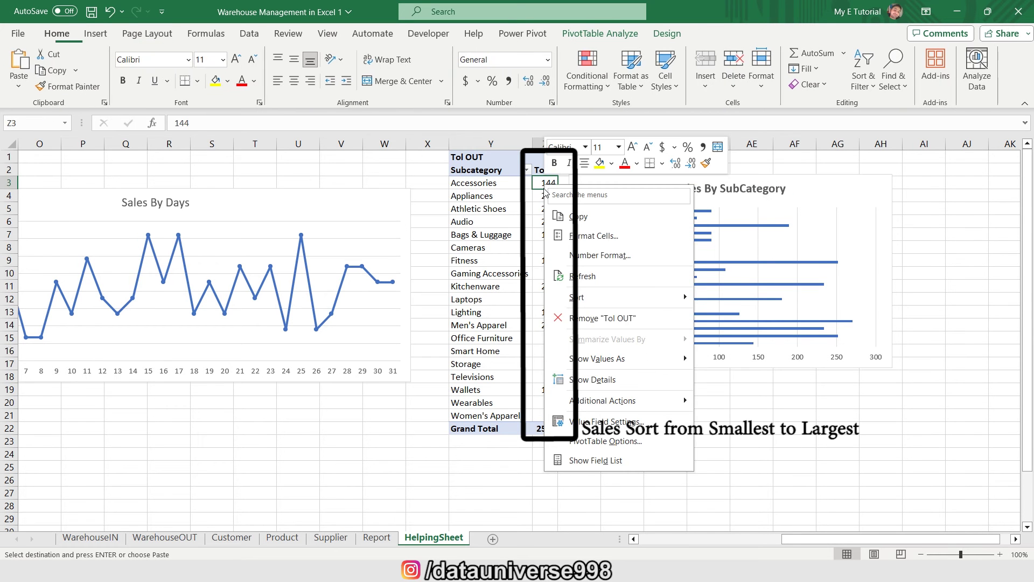
pyautogui.moveTo(598, 299)
pyautogui.click(737, 303)
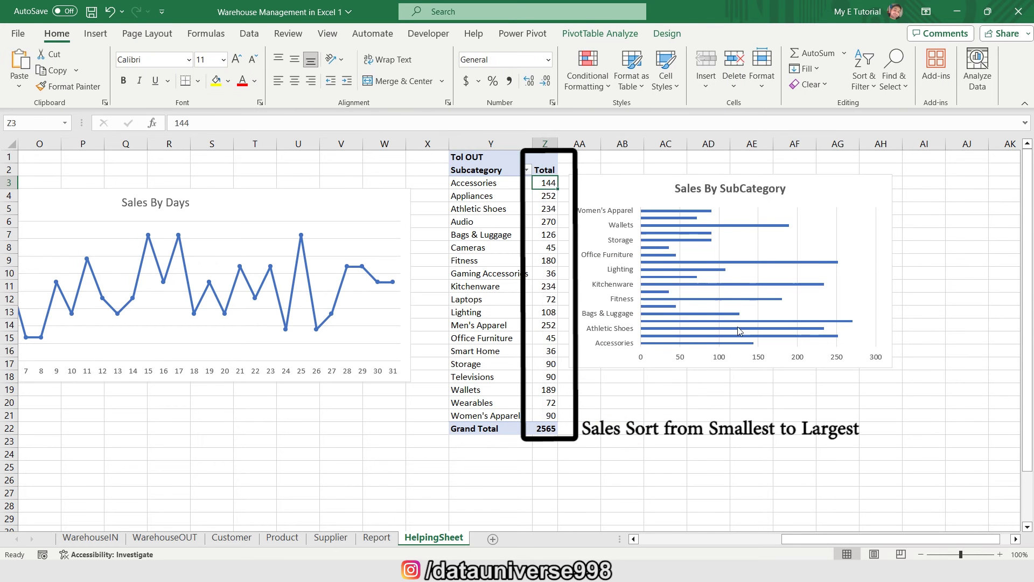
# - Remove the value axis from the Sales By SubCategory chart and stretch the chart down to about row 28
pyautogui.click(780, 345)
pyautogui.moveTo(731, 368); pyautogui.dragTo(731, 506)
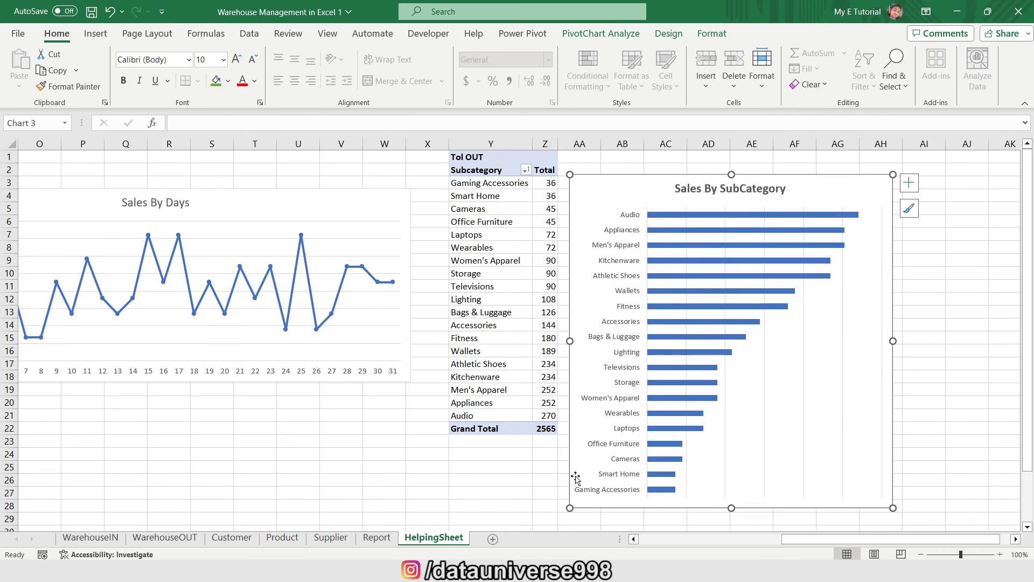
# - Select the value axis of the Sales By Category chart
pyautogui.hscroll(-5, 351, 394)
pyautogui.click(286, 340)
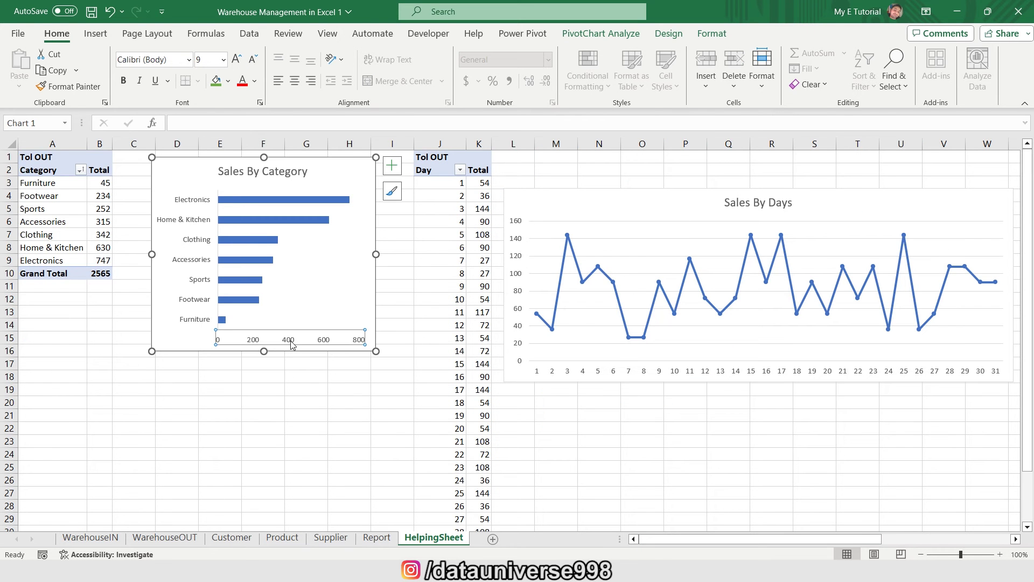
pyautogui.click(346, 397)
# - Rename the subcategory PivotTable SalesBySubCategory
pyautogui.hscroll(4, 530, 185)
pyautogui.click(565, 184)
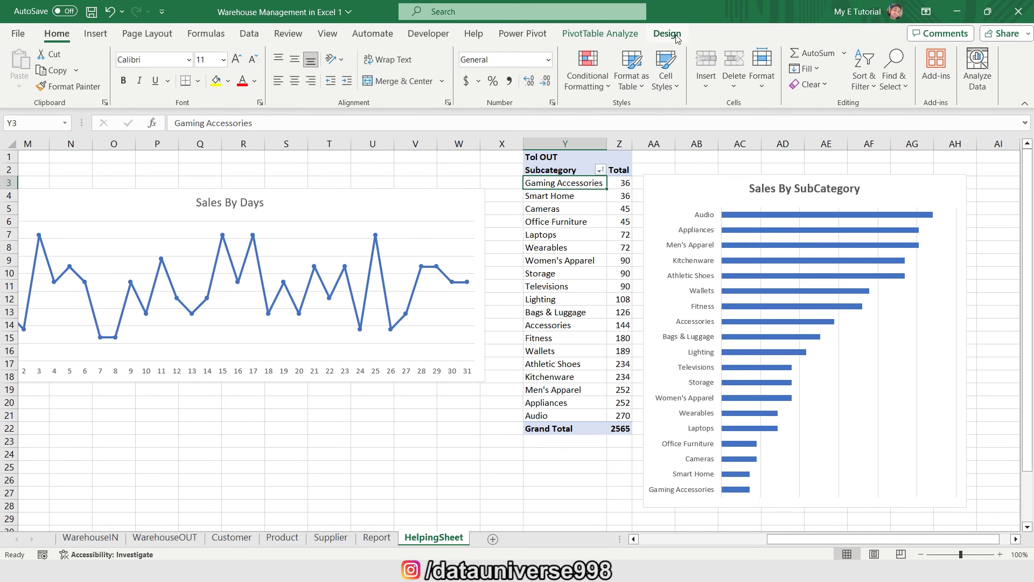
pyautogui.click(600, 34)
pyautogui.click(37, 70)
pyautogui.write('SubCategory')
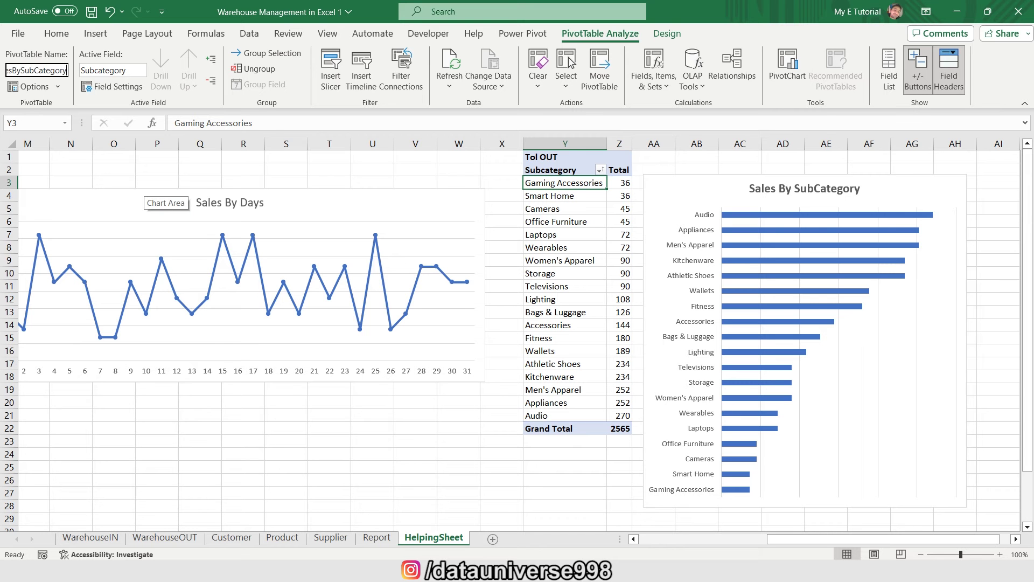
# - Copy the whole subcategory PivotTable and paste it at cell AJ1, past the Sales By SubCategory chart
pyautogui.click(546, 160)
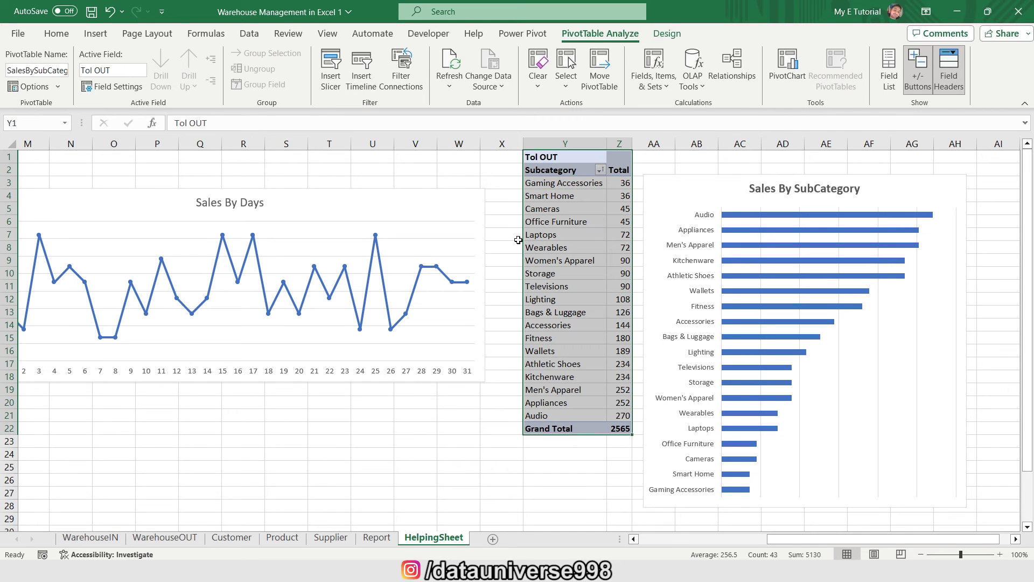
pyautogui.hotkey('ctrl', 'c')
pyautogui.press('Right')
pyautogui.press('Right')
pyautogui.press('Right')
pyautogui.press('Right')
pyautogui.press('Right')
pyautogui.press('Right')
pyautogui.press('Right')
pyautogui.press('Right')
pyautogui.press('Right')
pyautogui.press('Right')
pyautogui.press('Right')
pyautogui.hotkey('ctrl', 'v')
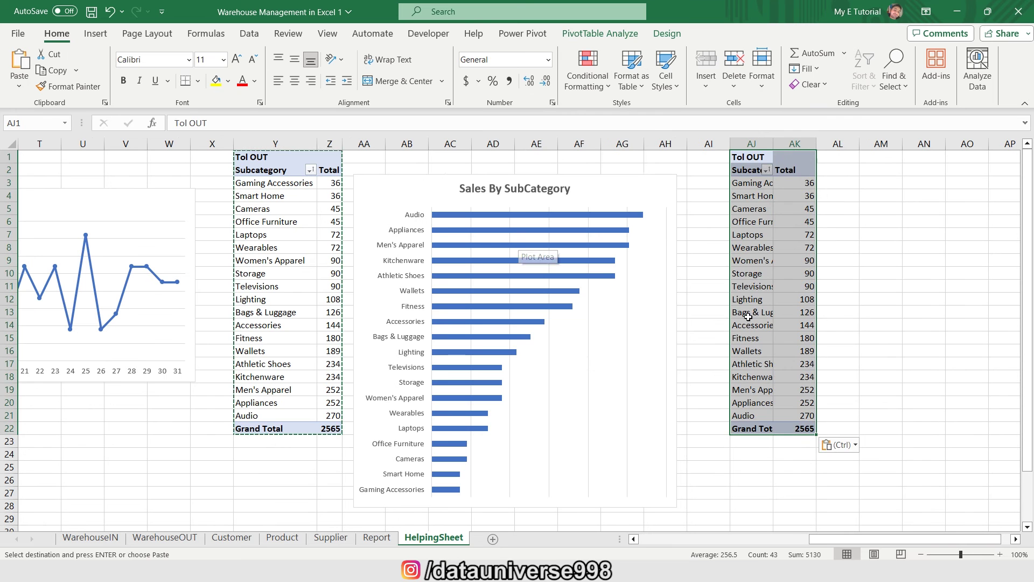
# - Show the field list for the copied PivotTable and replace Subcategory with State/Province from the Customer table in its rows
pyautogui.rightClick(756, 186)
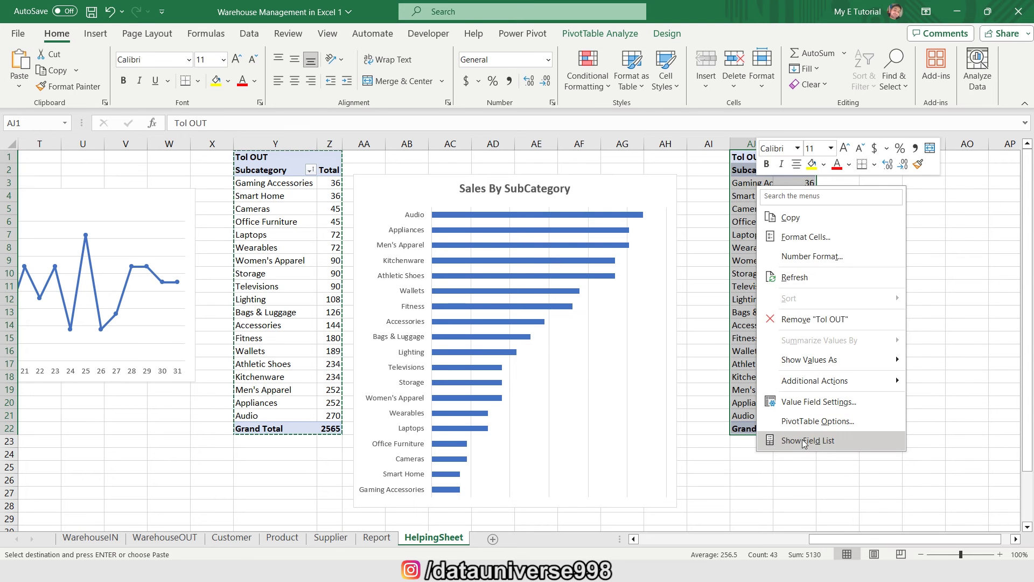
pyautogui.click(775, 503)
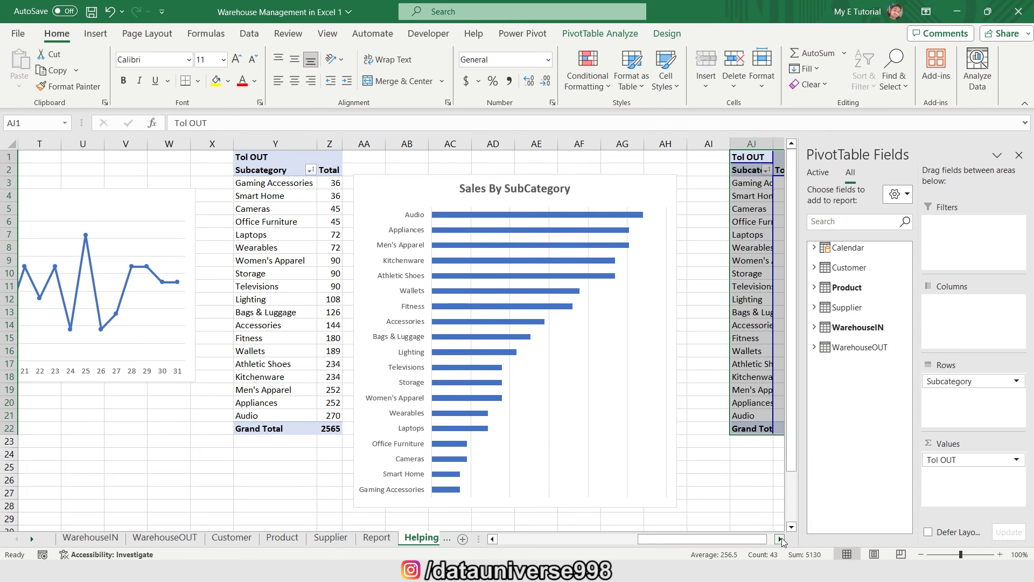
pyautogui.click(780, 538)
pyautogui.moveTo(959, 382); pyautogui.dragTo(802, 341)
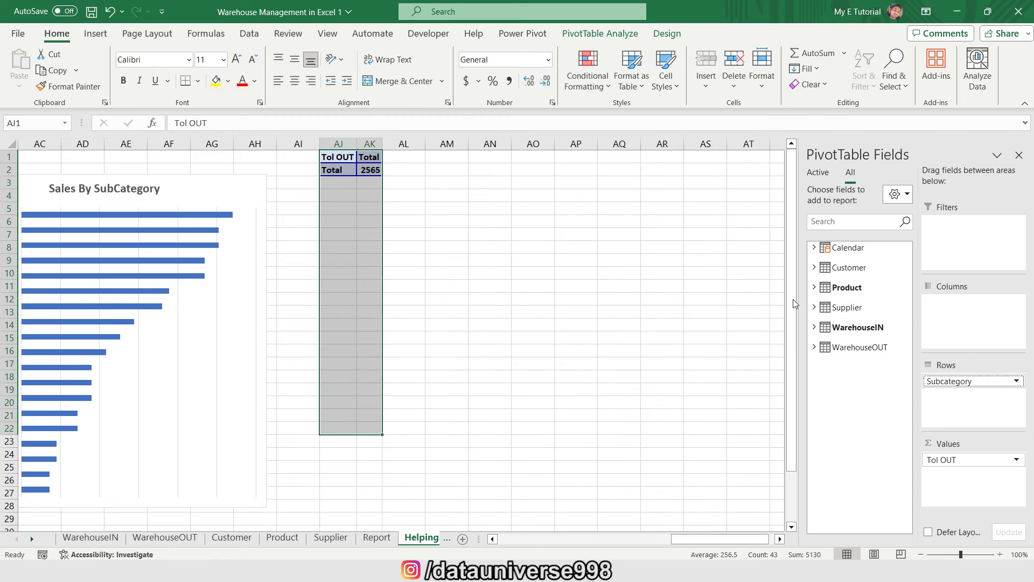
pyautogui.click(814, 267)
pyautogui.moveTo(867, 379); pyautogui.dragTo(965, 385)
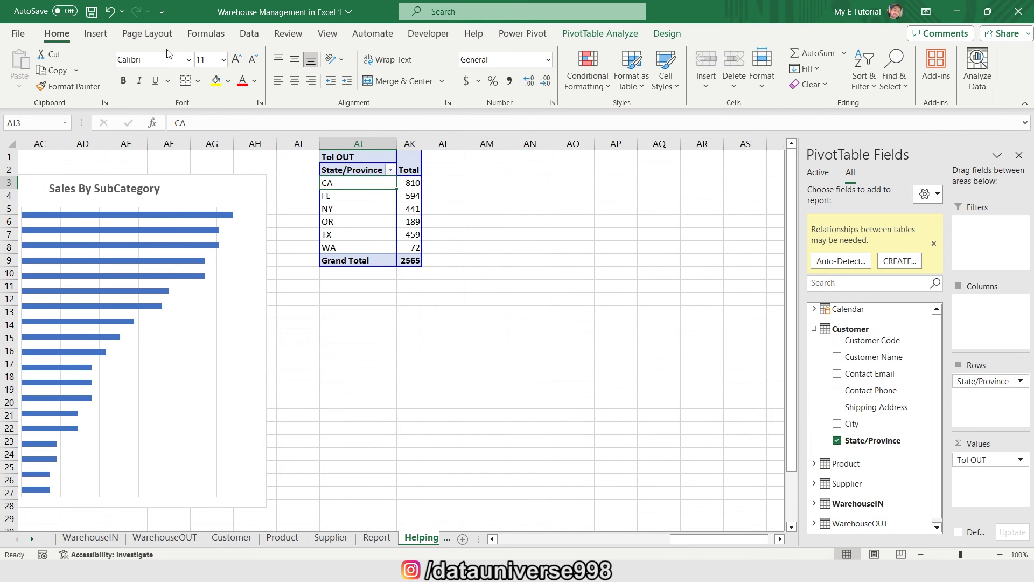
# - Insert a doughnut chart from the state PivotTable, place it beside the table and title it Sales By State
pyautogui.click(99, 36)
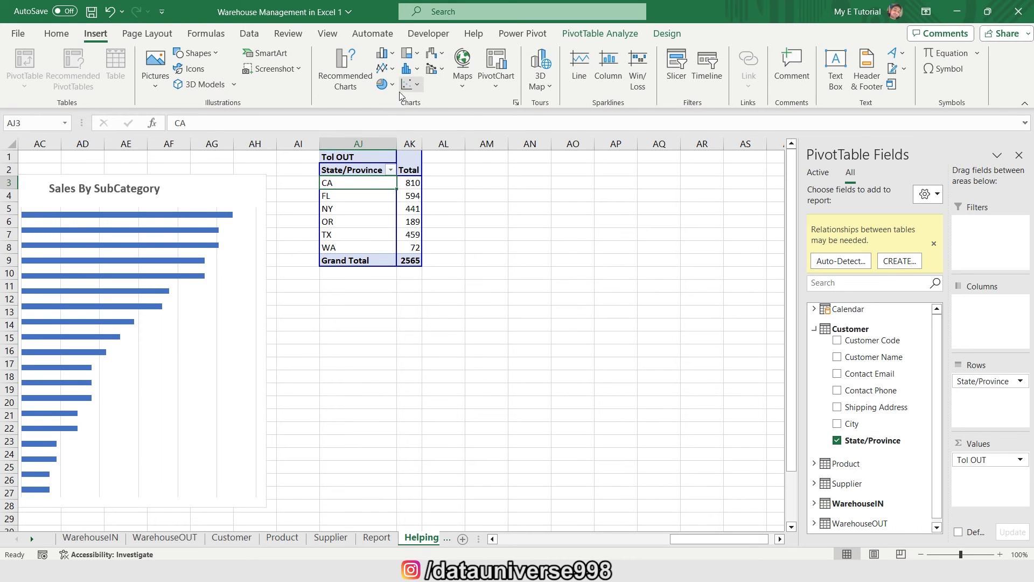
pyautogui.click(385, 84)
pyautogui.click(406, 246)
pyautogui.moveTo(365, 267); pyautogui.dragTo(600, 197)
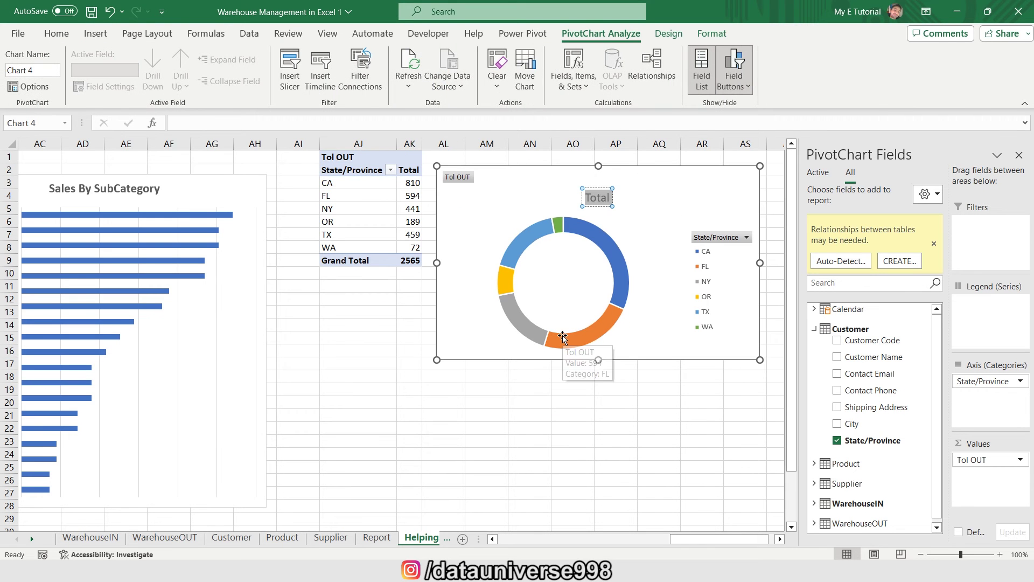
pyautogui.write('Sales By State')
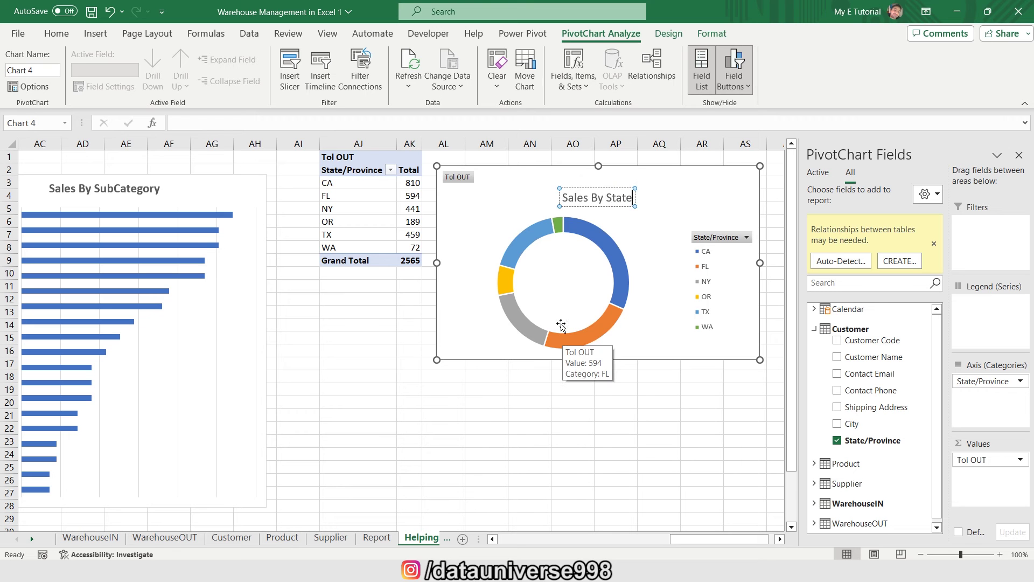
# - Hide all field buttons on the Sales By State chart and move the chart below its PivotTable
pyautogui.rightClick(457, 177)
pyautogui.click(533, 395)
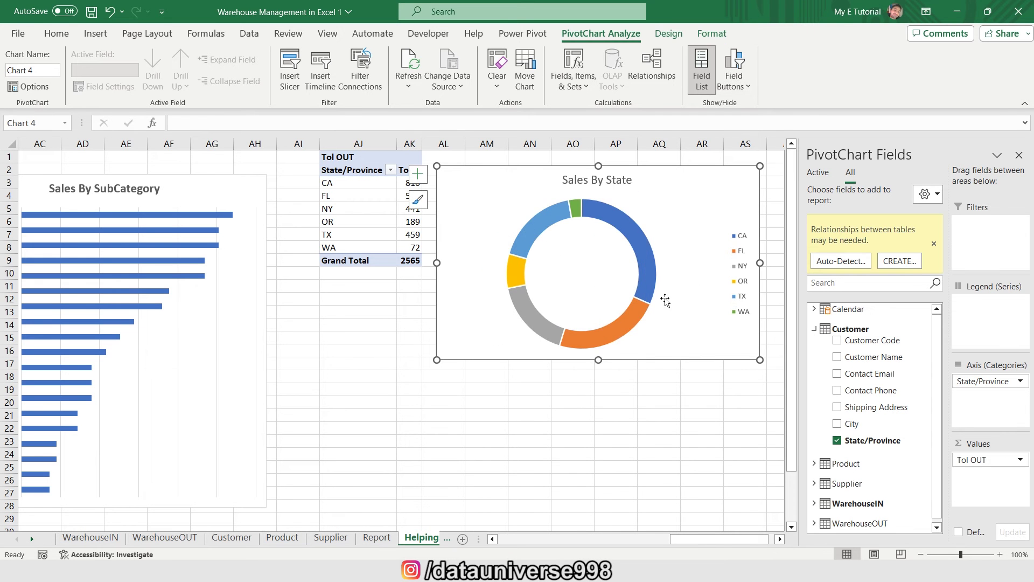
pyautogui.moveTo(509, 178); pyautogui.dragTo(375, 301)
# - Rename the state PivotTable SalesByState
pyautogui.click(377, 183)
pyautogui.click(602, 39)
pyautogui.click(37, 70)
pyautogui.write('S')
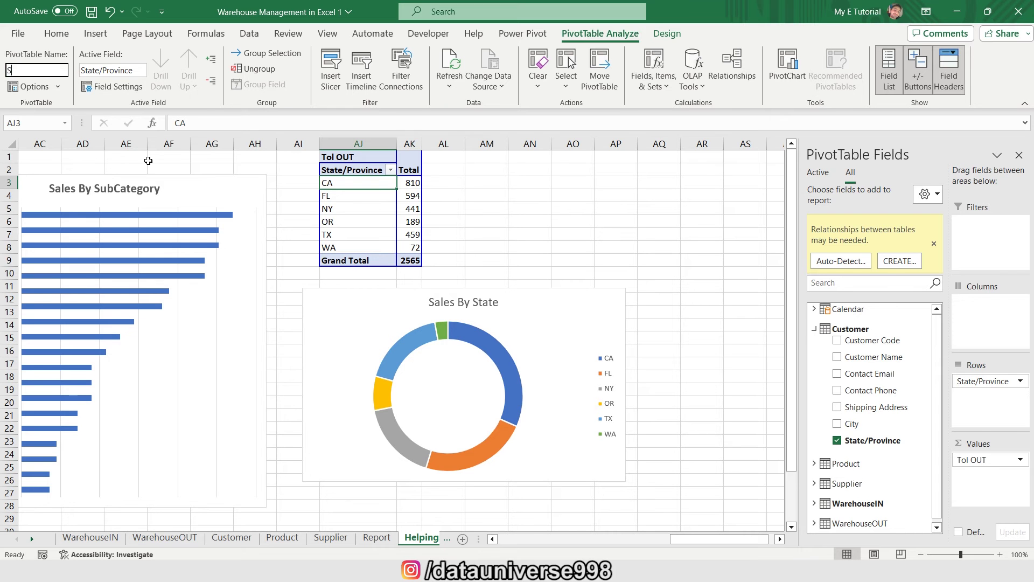
# - Copy the whole state PivotTable and paste it at cell AR1
pyautogui.click(348, 158)
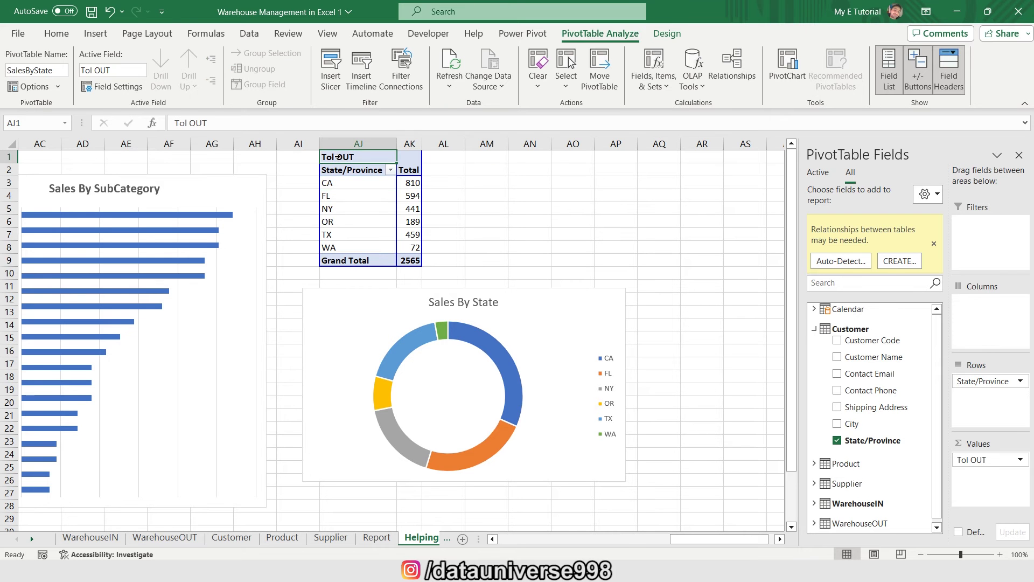
pyautogui.hotkey('ctrl', 'c')
pyautogui.press('Right')
pyautogui.press('Right')
pyautogui.press('Right')
pyautogui.press('Right')
pyautogui.press('Right')
pyautogui.press('Right')
pyautogui.press('Right')
pyautogui.press('Right')
pyautogui.hotkey('ctrl', 'v')
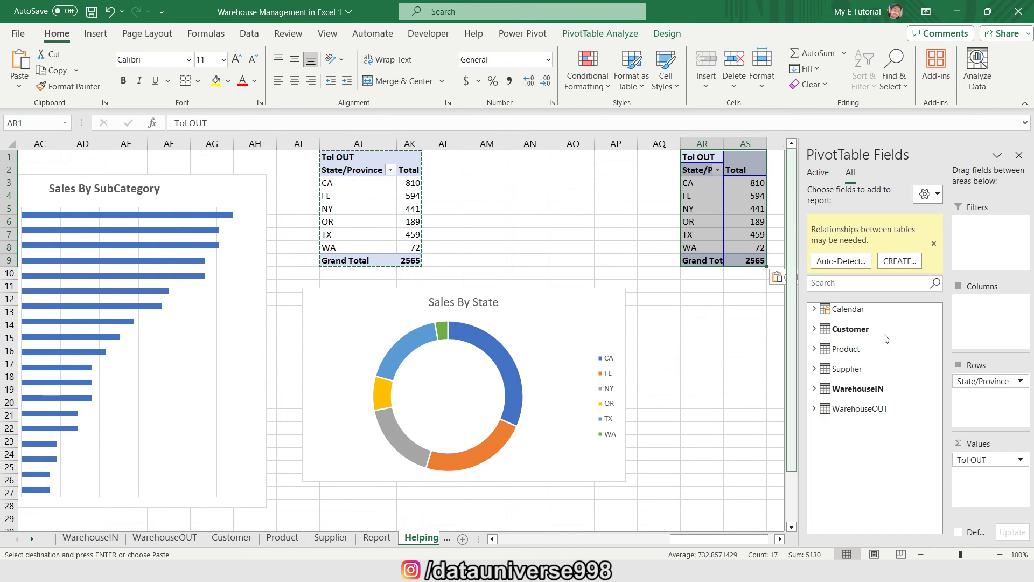
# - Replace State/Province with City from the Customer table in the rows of the PivotTable at AR1
pyautogui.moveTo(990, 380); pyautogui.dragTo(767, 353)
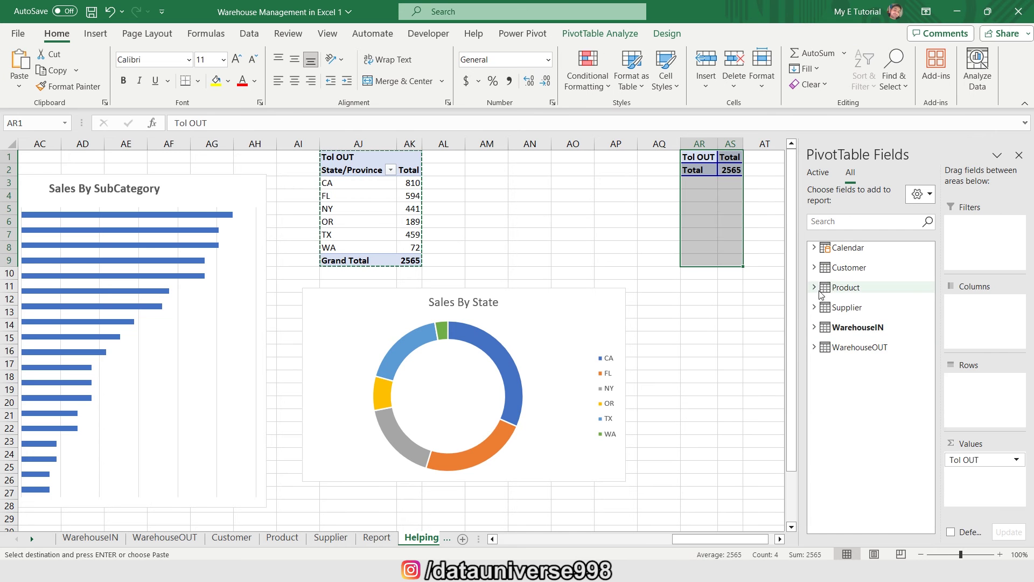
pyautogui.click(814, 267)
pyautogui.click(852, 364)
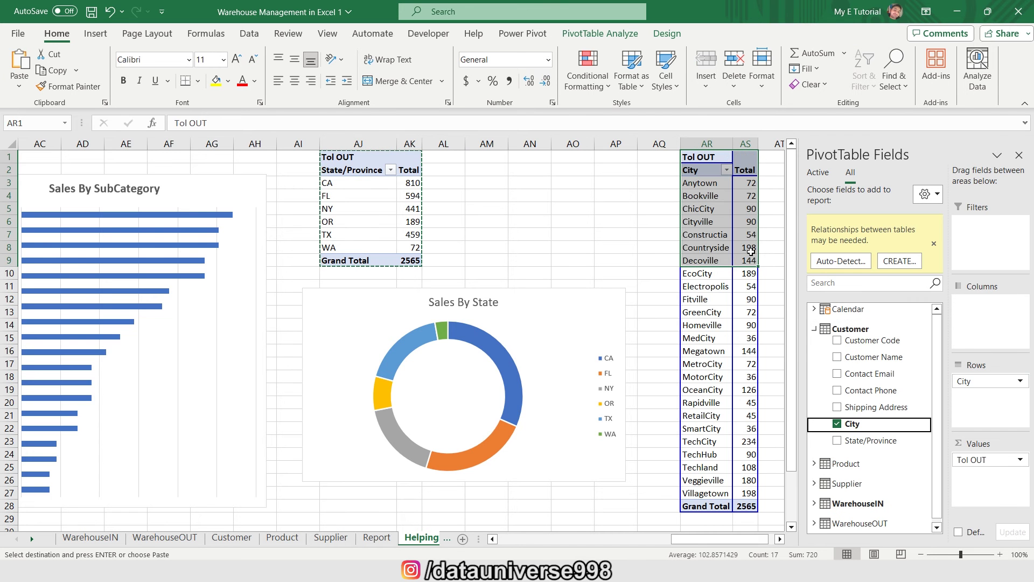
pyautogui.click(779, 539)
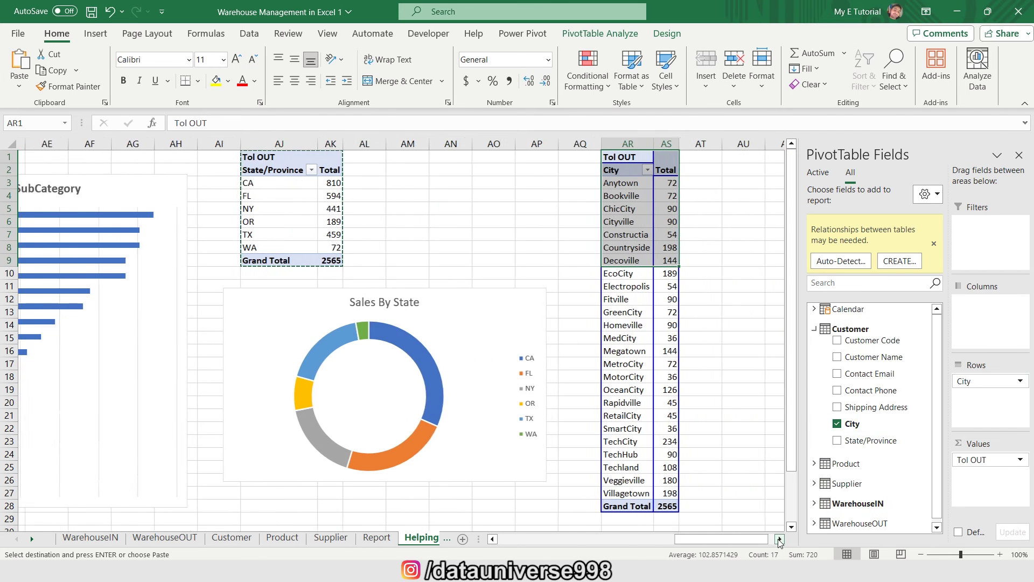
# - Insert a clustered bar PivotChart from the city PivotTable, place it beside the table, and hide all its field buttons
pyautogui.click(779, 538)
pyautogui.click(104, 35)
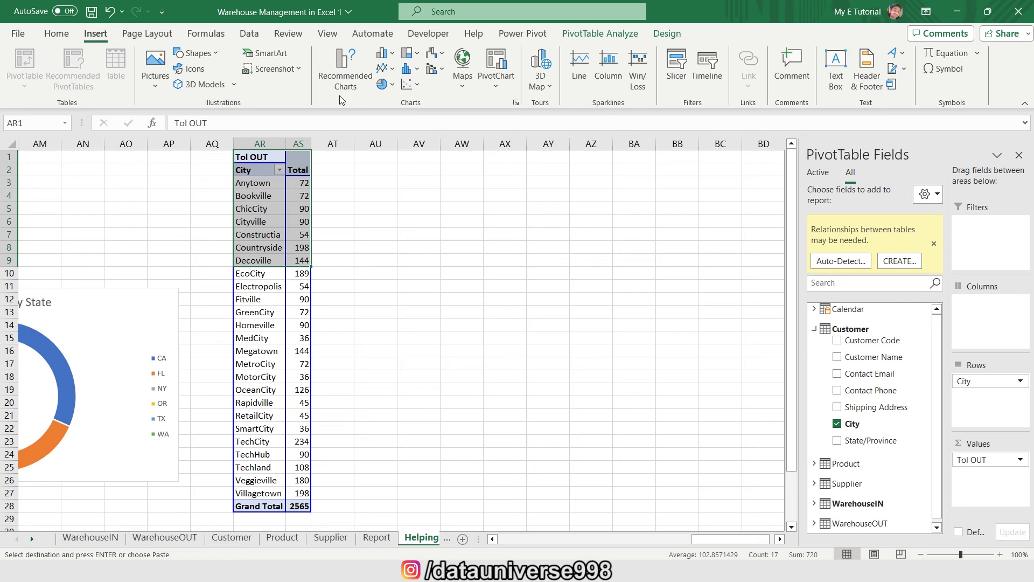
pyautogui.click(392, 53)
pyautogui.click(389, 232)
pyautogui.moveTo(371, 255); pyautogui.dragTo(472, 191)
pyautogui.rightClick(363, 195)
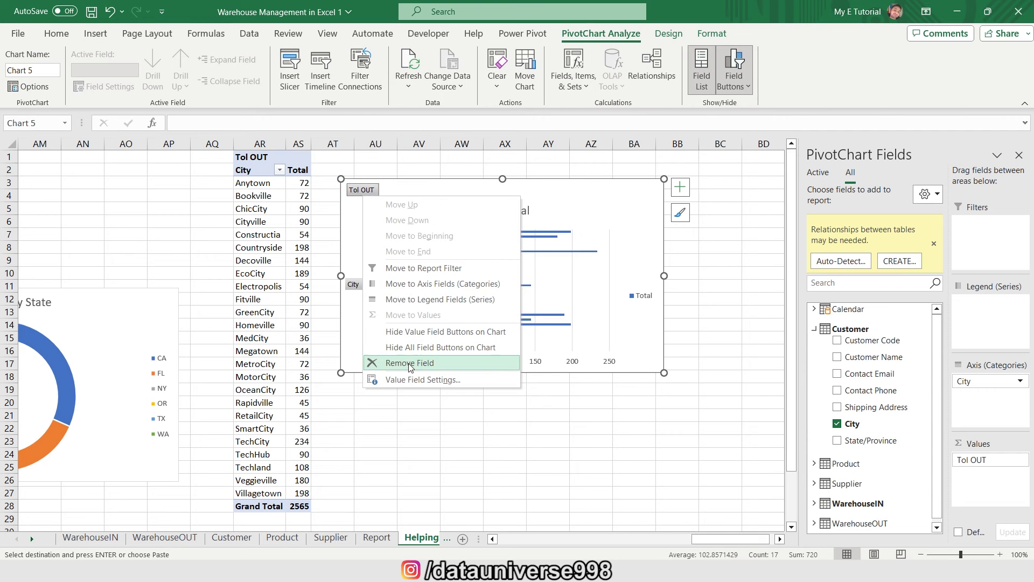
pyautogui.click(433, 347)
# - Sort the city PivotTable by total from smallest to largest and delete the legend from its chart
pyautogui.rightClick(298, 182)
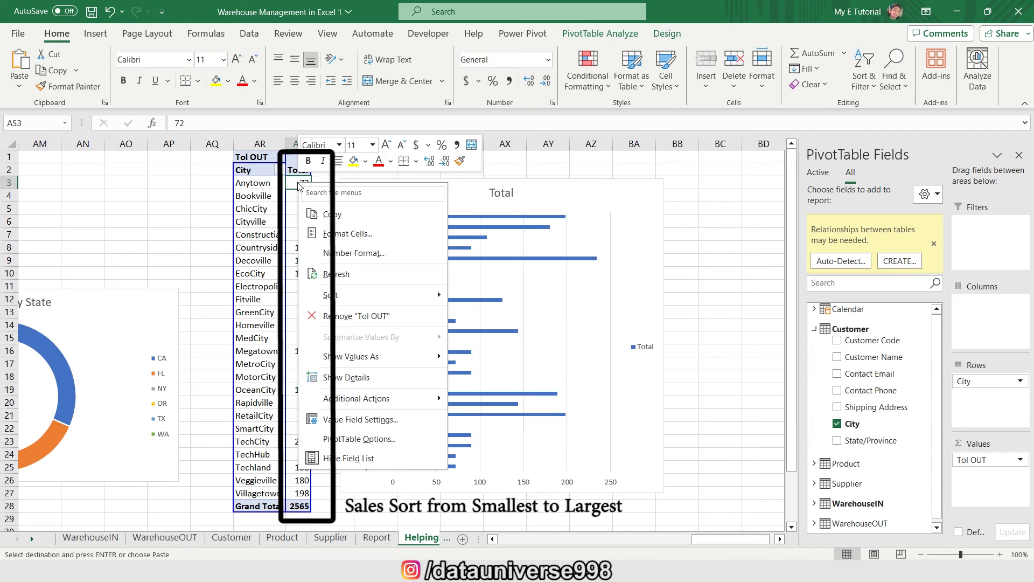
pyautogui.moveTo(433, 296)
pyautogui.click(484, 297)
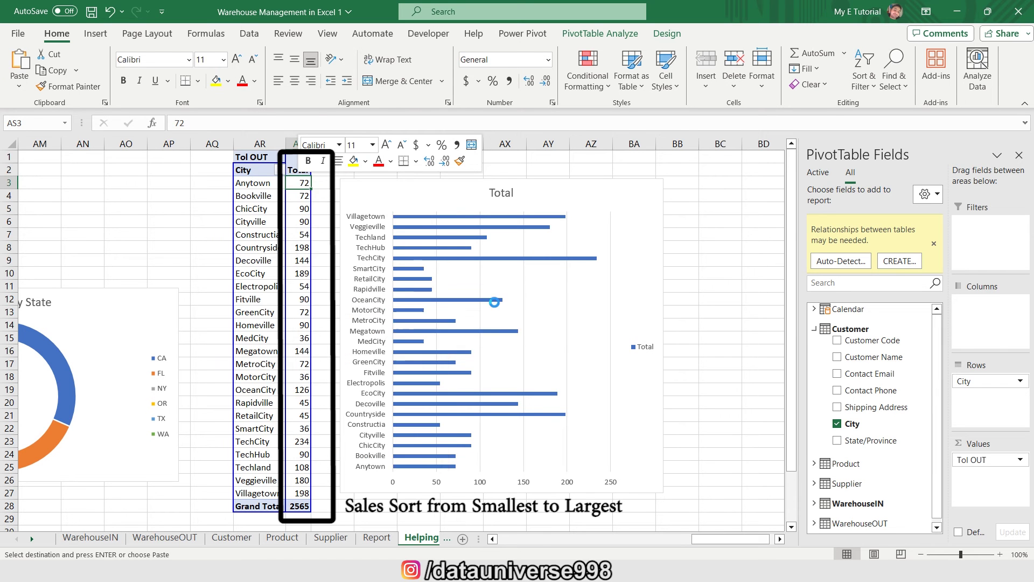
pyautogui.click(645, 348)
pyautogui.press('Delete')
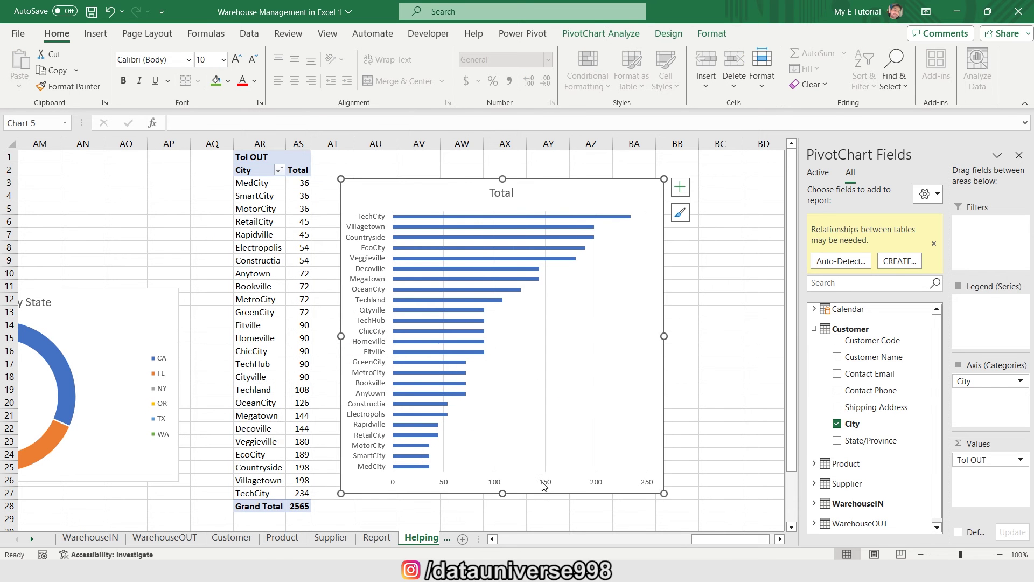
# - Change the city chart's title to "Sales By City"
pyautogui.doubleClick(502, 193)
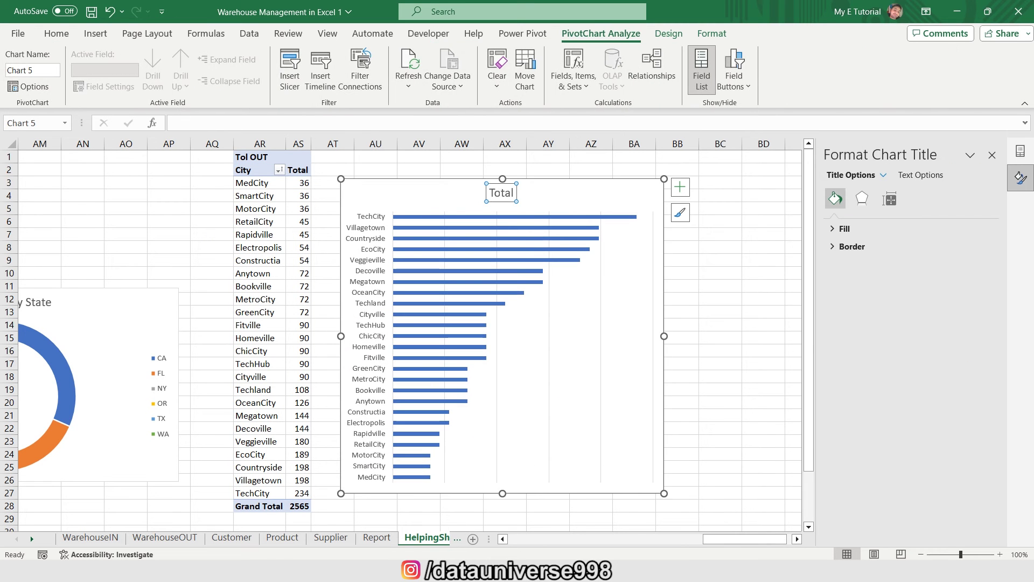
pyautogui.write('Sales ')
pyautogui.write(' By City')
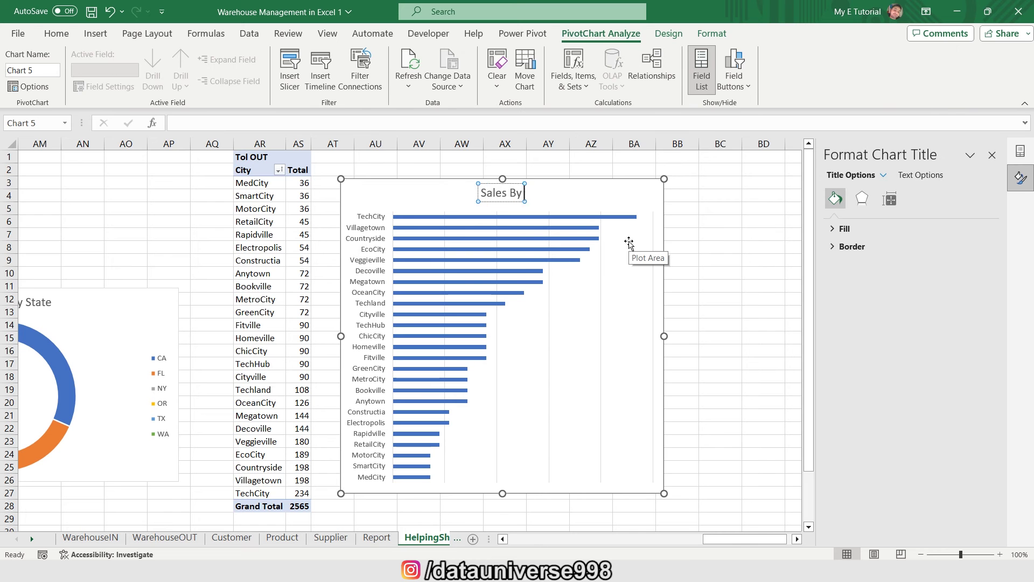
# - Rename the city PivotTable SalesByCity
pyautogui.click(259, 195)
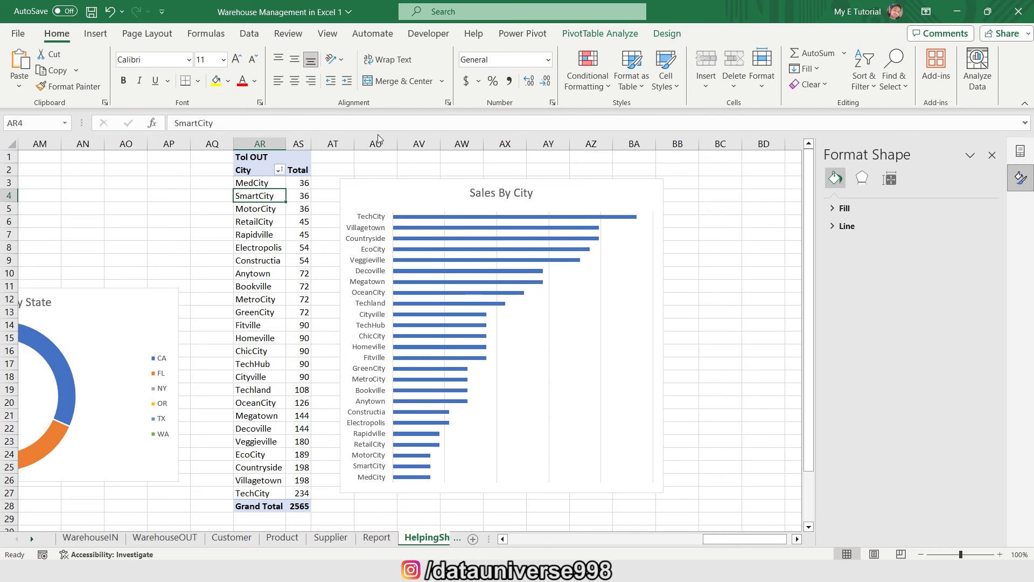
pyautogui.click(36, 70)
pyautogui.write('Sales By City')
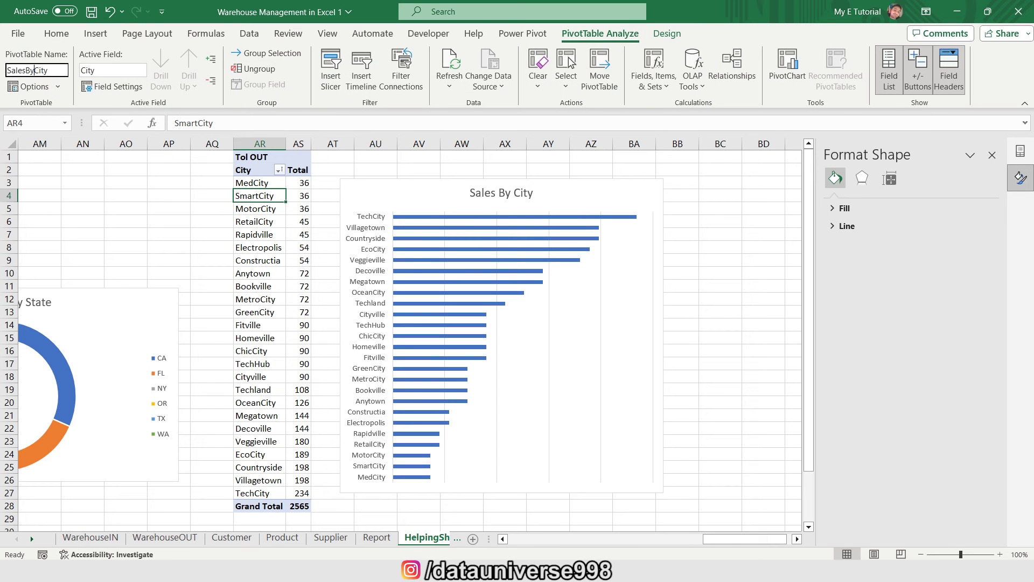
pyautogui.press('Return')
# - Rename the new blank worksheet SalesDashboard
pyautogui.click(423, 539)
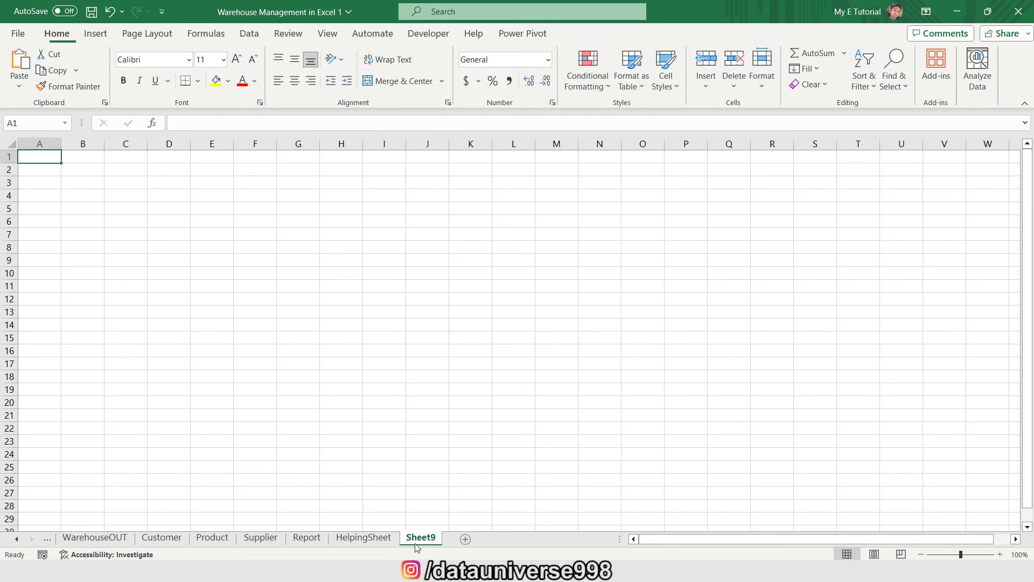
pyautogui.doubleClick(420, 537)
pyautogui.write('SalesDashboard')
pyautogui.press('Return')
# - Move the Sales By State chart from HelpingSheet to the upper-left area of the SalesDashboard sheet
pyautogui.hotkey('ctrl', 'pageup')
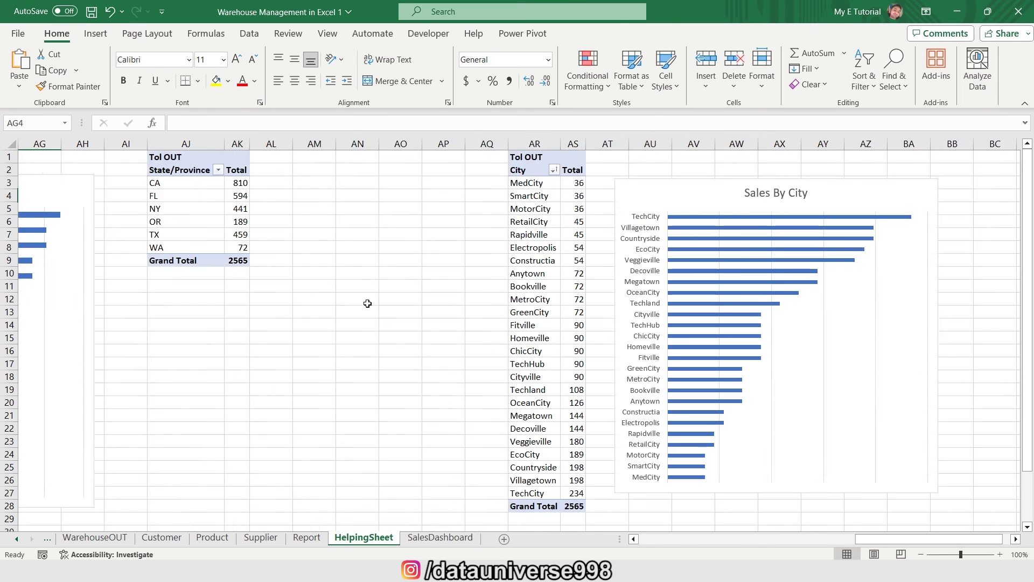
pyautogui.hotkey('ctrl', 'pagedown')
pyautogui.click(55, 173)
pyautogui.hotkey('ctrl', 'v')
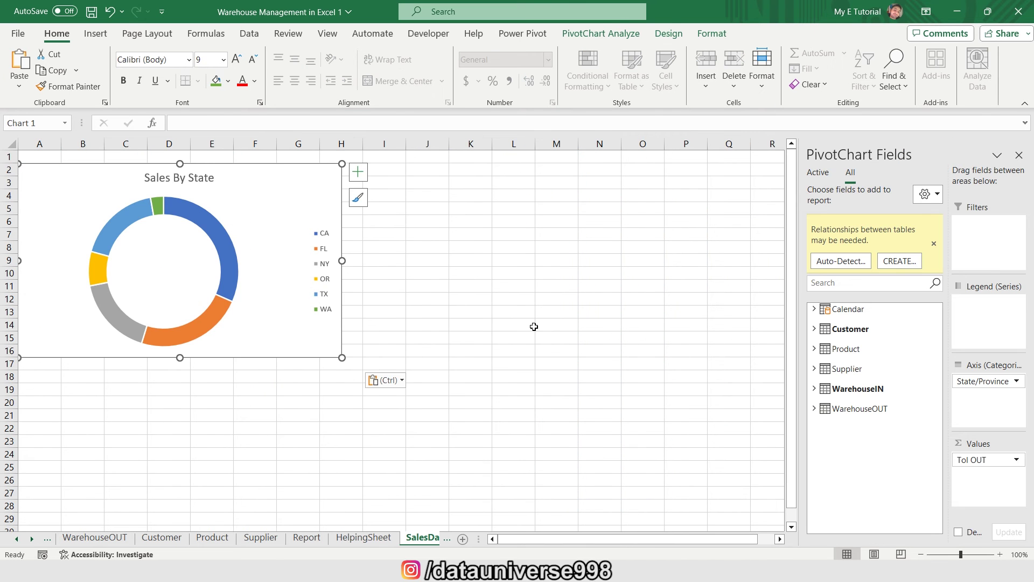
# - Move the Sales By City chart from HelpingSheet to SalesDashboard and place it below the Sales By State chart
pyautogui.hotkey('ctrl', 'pageup')
pyautogui.click(712, 189)
pyautogui.hotkey('ctrl', 'x')
pyautogui.hotkey('ctrl', 'pagedown')
pyautogui.click(604, 246)
pyautogui.hotkey('ctrl', 'v')
pyautogui.moveTo(614, 250); pyautogui.dragTo(90, 391)
# - Move the Sales By Category chart from HelpingSheet to the SalesDashboard sheet
pyautogui.hotkey('ctrl', 'pageup')
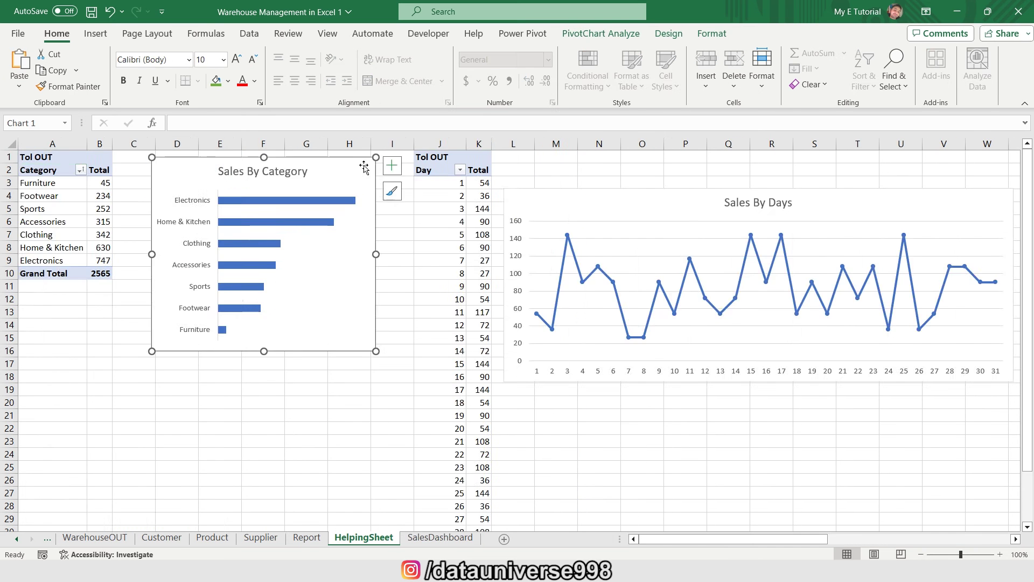
pyautogui.hotkey('ctrl', 'x')
pyautogui.hotkey('ctrl', 'pagedown')
pyautogui.hotkey('ctrl', 'v')
# - Move the Sales By Days line chart from HelpingSheet to SalesDashboard, placing it to the right of the category chart
pyautogui.hotkey('ctrl', 'pageup')
pyautogui.click(754, 242)
pyautogui.hotkey('ctrl', 'x')
pyautogui.hotkey('ctrl', 'pagedown')
pyautogui.click(683, 260)
pyautogui.hotkey('ctrl', 'v')
# - Move the Sales By SubCategory chart from HelpingSheet to SalesDashboard, placing it below the other charts
pyautogui.hotkey('ctrl', 'pageup')
pyautogui.moveTo(736, 539); pyautogui.dragTo(910, 541)
pyautogui.click(679, 197)
pyautogui.hotkey('ctrl', 'x')
pyautogui.hotkey('ctrl', 'pagedown')
pyautogui.click(599, 467)
pyautogui.hotkey('ctrl', 'v')
# - Copy the whole city PivotTable on HelpingSheet and paste it at cell AV1
pyautogui.hotkey('ctrl', 'pageup')
pyautogui.click(1015, 540)
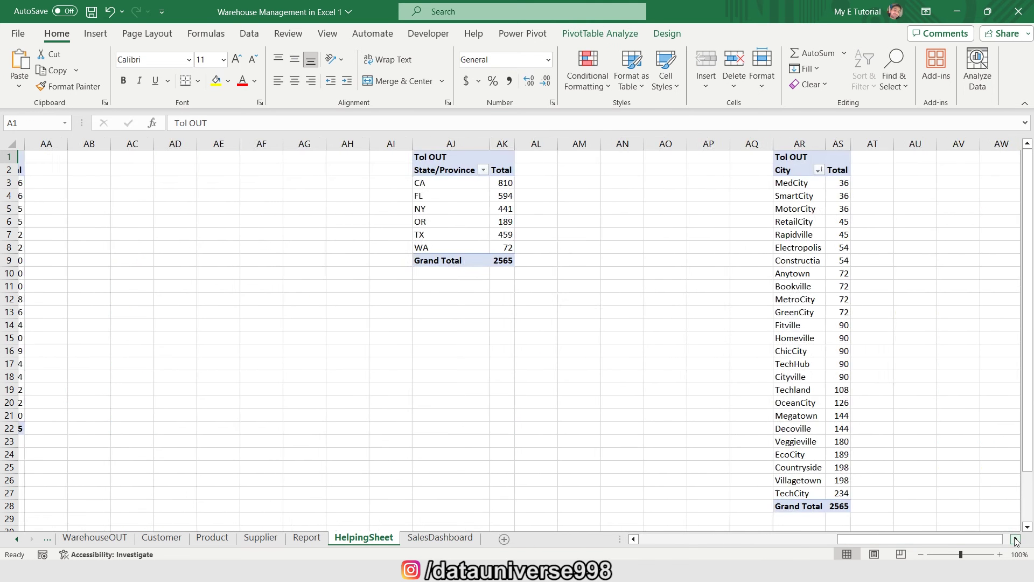
pyautogui.click(1015, 540)
pyautogui.click(406, 213)
pyautogui.press('Right')
pyautogui.press('Right')
pyautogui.press('Right')
pyautogui.press('Up')
pyautogui.press('Up')
pyautogui.press('Up')
pyautogui.press('Up')
pyautogui.hotkey('shift', 'Right')
pyautogui.hotkey('shift', 'Down')
pyautogui.hotkey('shift', 'Down')
pyautogui.hotkey('shift', 'Down')
pyautogui.hotkey('shift', 'Down')
pyautogui.hotkey('shift', 'Down')
pyautogui.hotkey('shift', 'Down')
pyautogui.hotkey('shift', 'Down')
pyautogui.hotkey('shift', 'Down')
pyautogui.hotkey('shift', 'Down')
pyautogui.hotkey('shift', 'Down')
pyautogui.hotkey('shift', 'Down')
pyautogui.hotkey('shift', 'Down')
pyautogui.hotkey('shift', 'Down')
pyautogui.hotkey('shift', 'Down')
pyautogui.hotkey('shift', 'Down')
pyautogui.hotkey('shift', 'Down')
pyautogui.hotkey('shift', 'Down')
pyautogui.hotkey('shift', 'Down')
pyautogui.hotkey('shift', 'Down')
pyautogui.hotkey('shift', 'Down')
pyautogui.hotkey('ctrl', 'c')
pyautogui.press('Right')
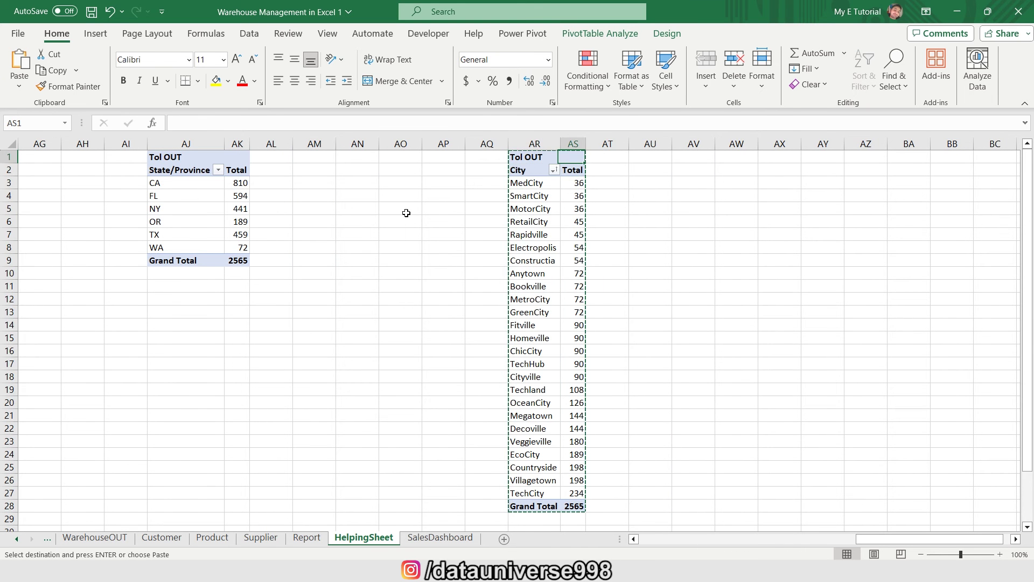
pyautogui.press('Right')
pyautogui.press('Right')
pyautogui.press('Right')
pyautogui.hotkey('ctrl', 'v')
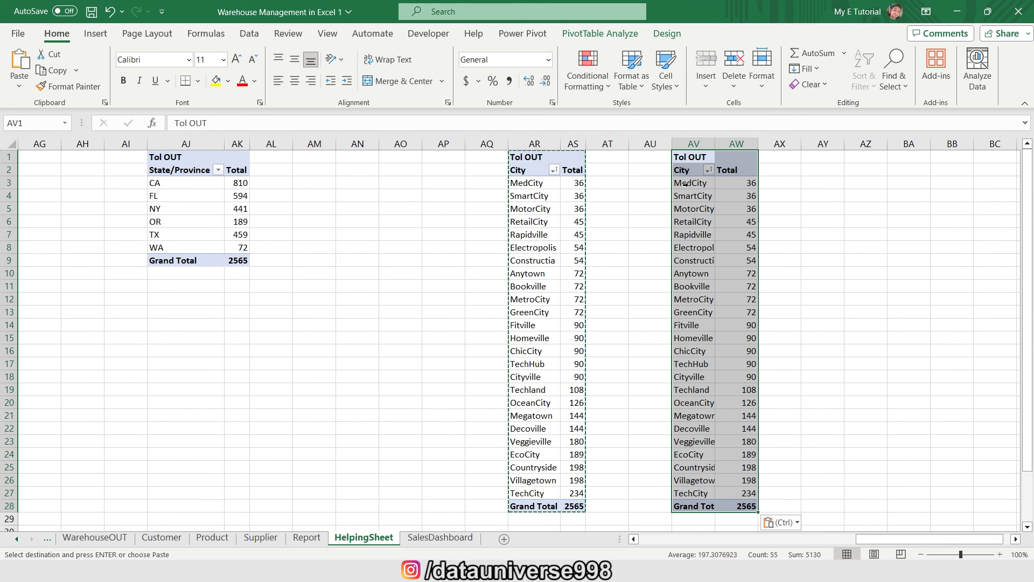
# - Replace City with Day Of Week from the Calendar table in the rows of the PivotTable at AV1
pyautogui.rightClick(685, 184)
pyautogui.click(733, 498)
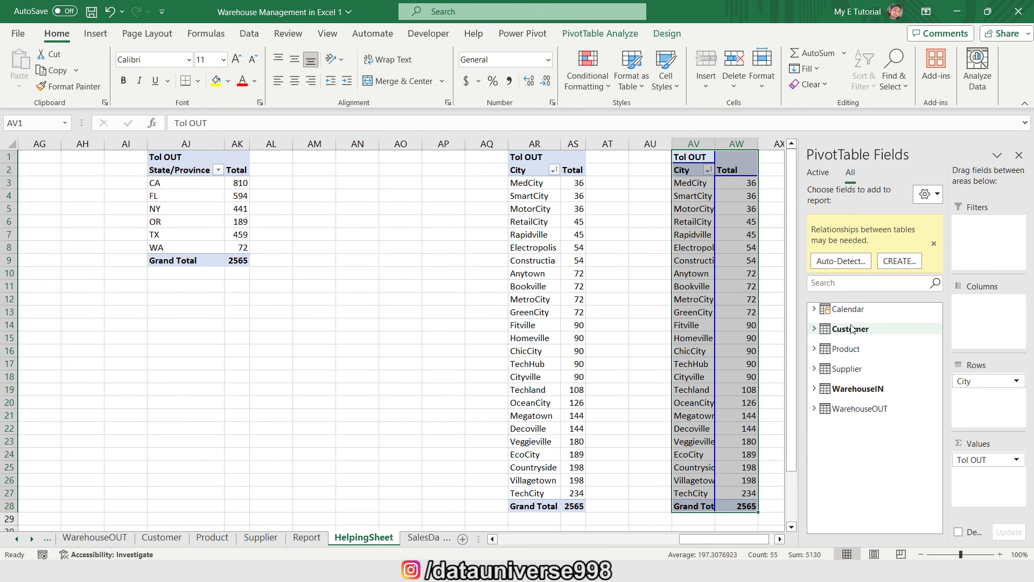
pyautogui.click(813, 309)
pyautogui.click(827, 336)
pyautogui.moveTo(969, 380); pyautogui.dragTo(864, 377)
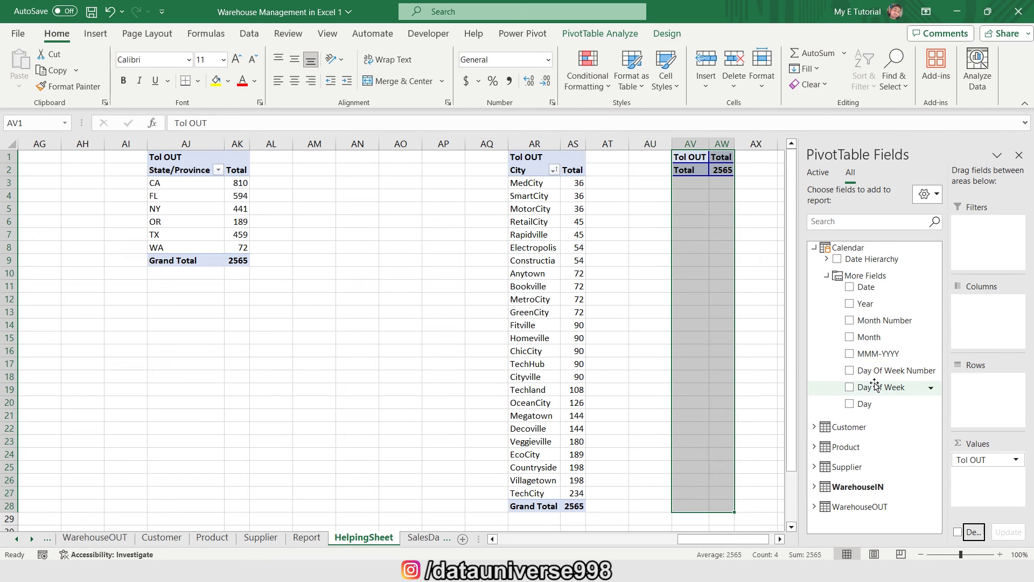
pyautogui.moveTo(879, 387); pyautogui.dragTo(981, 386)
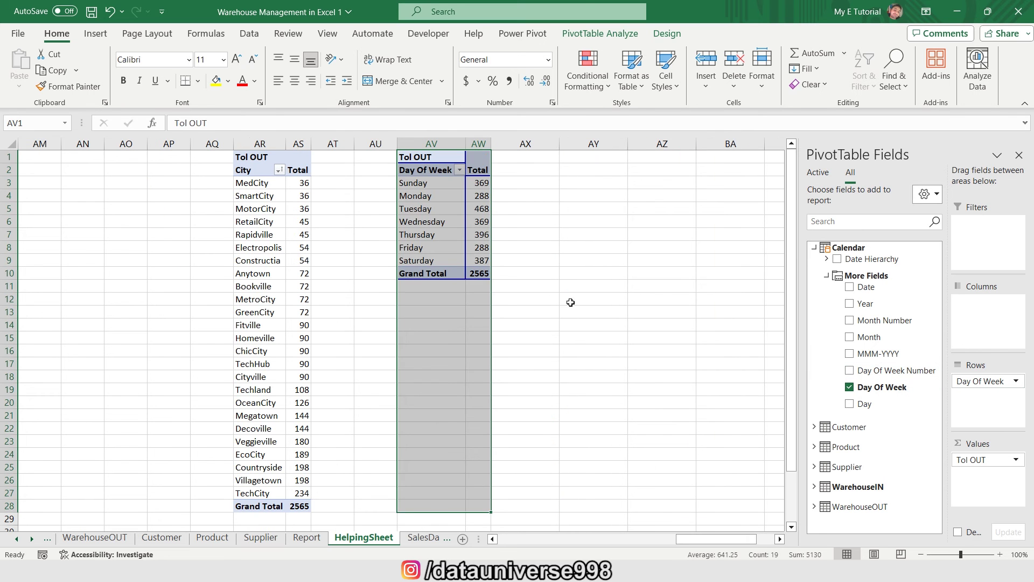
# - Insert a clustered bar PivotChart from the Day Of Week PivotTable
pyautogui.click(434, 184)
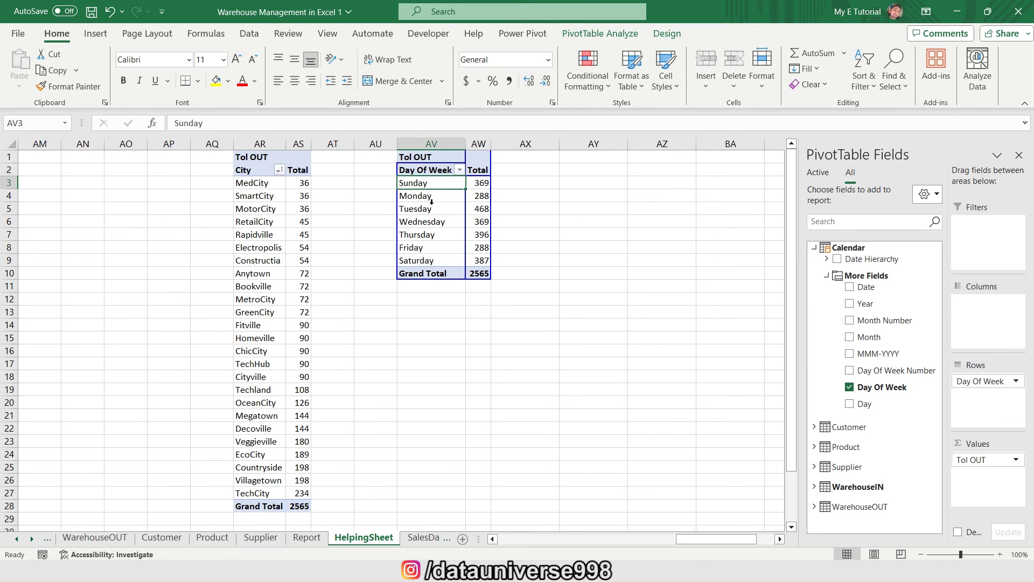
pyautogui.click(95, 33)
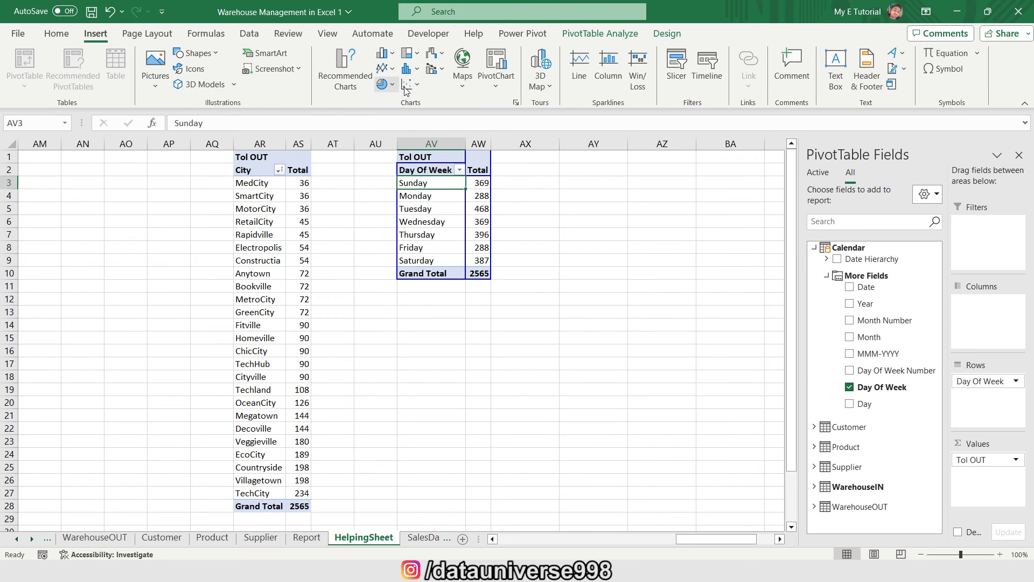
pyautogui.click(383, 52)
pyautogui.click(396, 233)
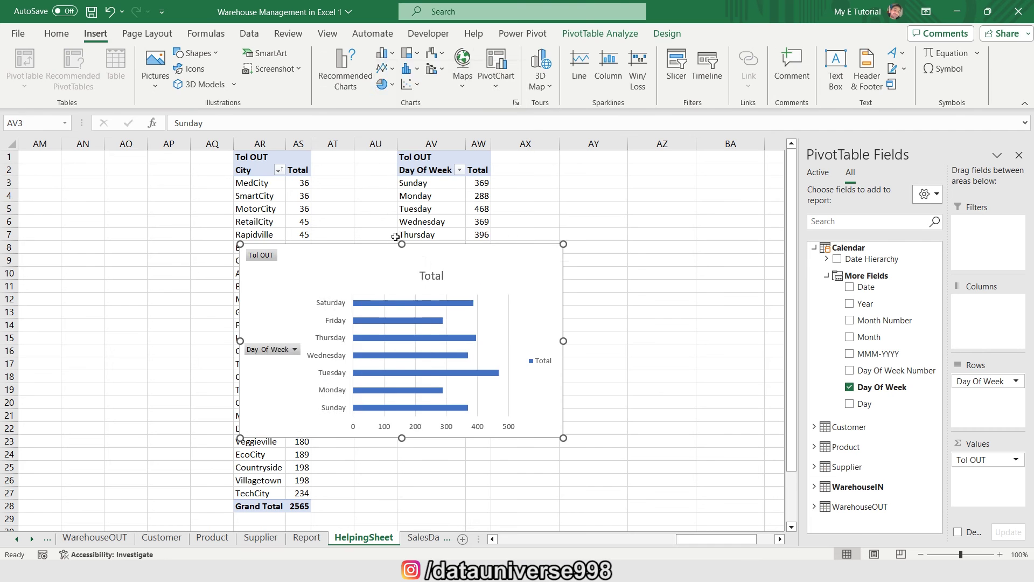
# - Remove all field buttons and the legend from the Day Of Week chart, and title it "Slaes By Days"
pyautogui.rightClick(266, 256)
pyautogui.click(345, 407)
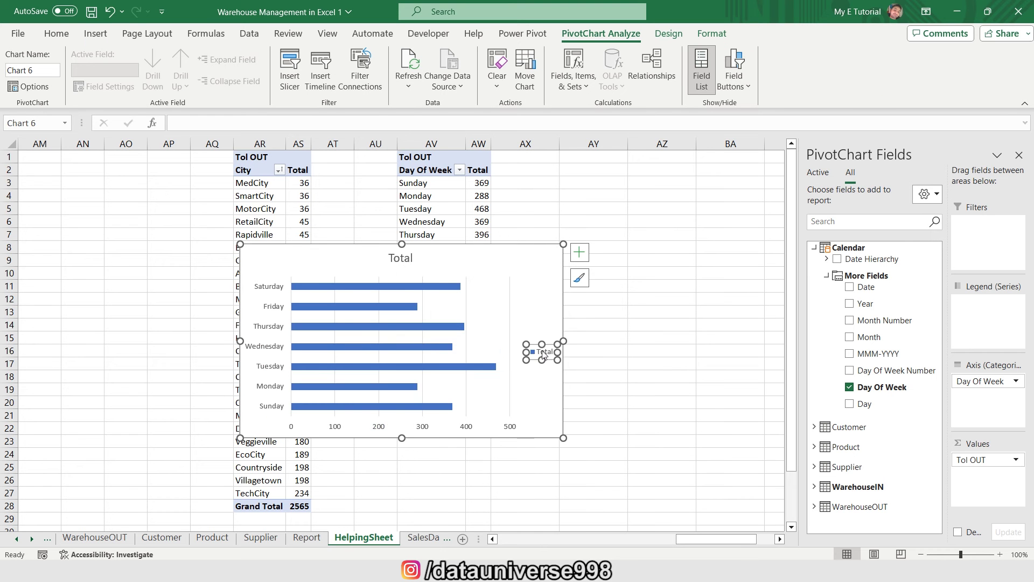
pyautogui.press('Delete')
pyautogui.write('Slaes By Days')
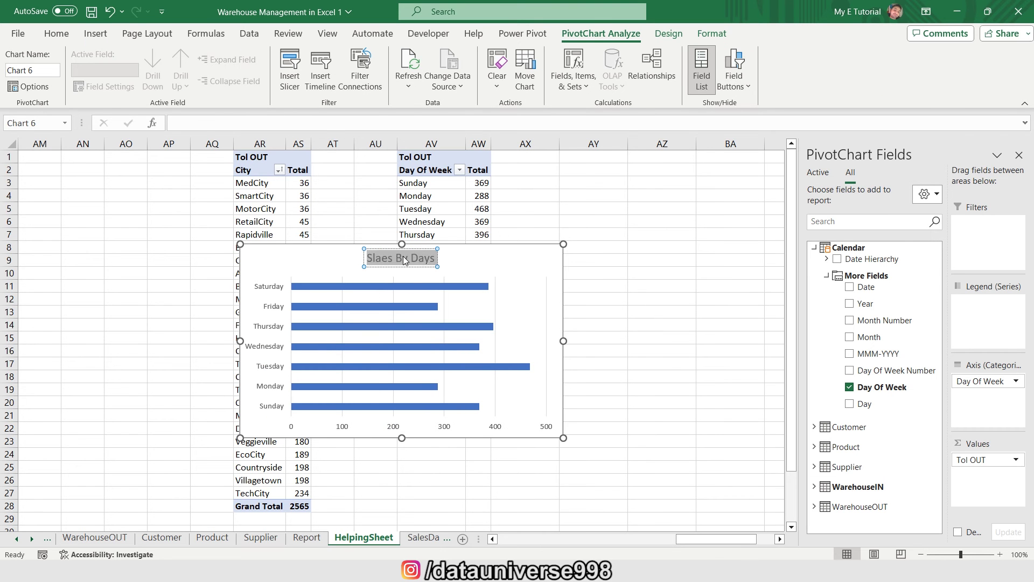
# - Rename the Day Of Week PivotTable SlaesByDays
pyautogui.click(432, 191)
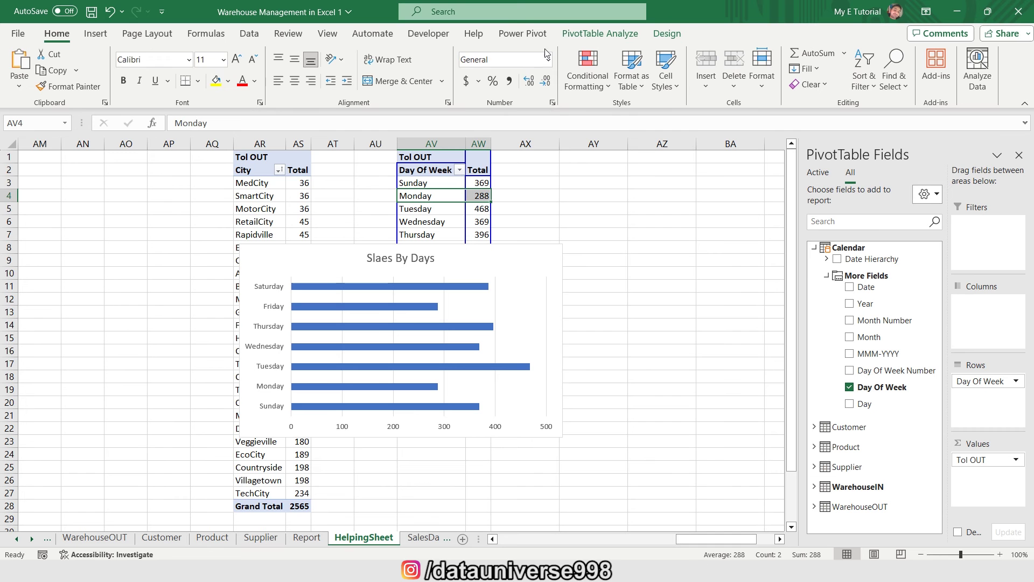
pyautogui.click(600, 33)
pyautogui.click(61, 71)
pyautogui.hotkey('ctrl', 'v')
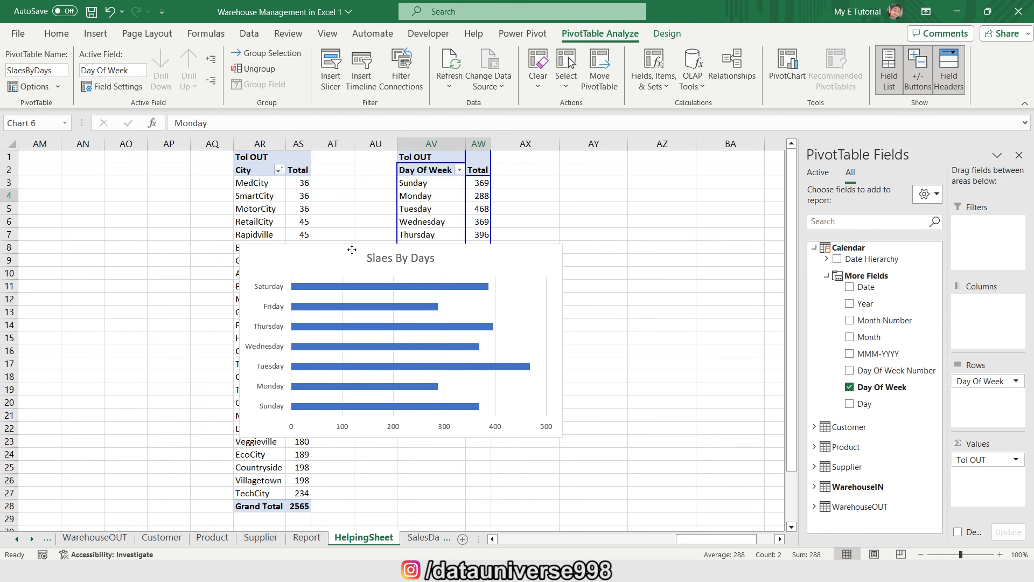
# - Move the "Slaes By Days" bar chart from HelpingSheet to the SalesDashboard sheet
pyautogui.click(300, 352)
pyautogui.hotkey('ctrl', 'x')
pyautogui.click(425, 537)
pyautogui.hotkey('ctrl', 'v')
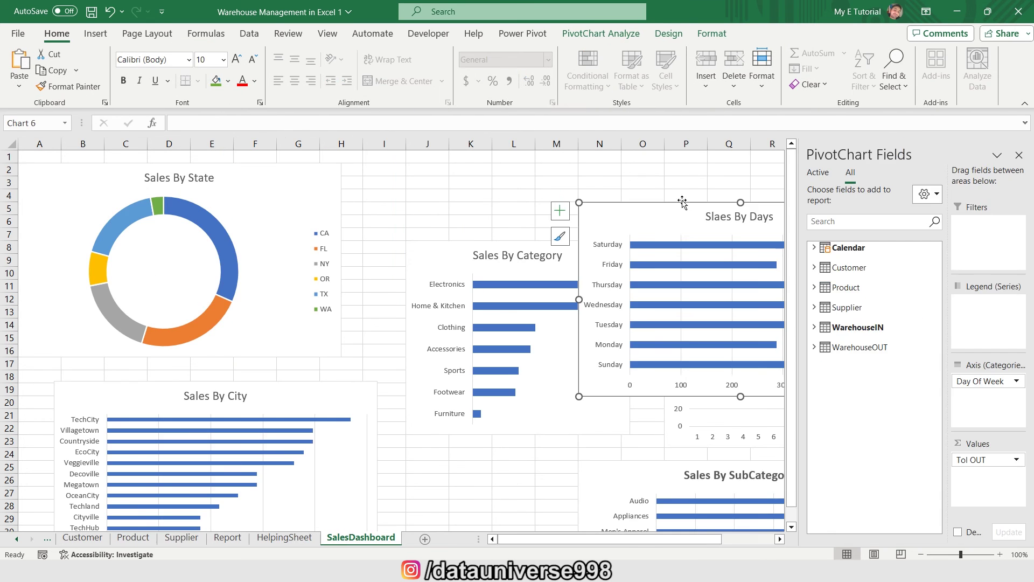
# - Deselect the chart and set the ribbon to auto-hide
pyautogui.click(511, 194)
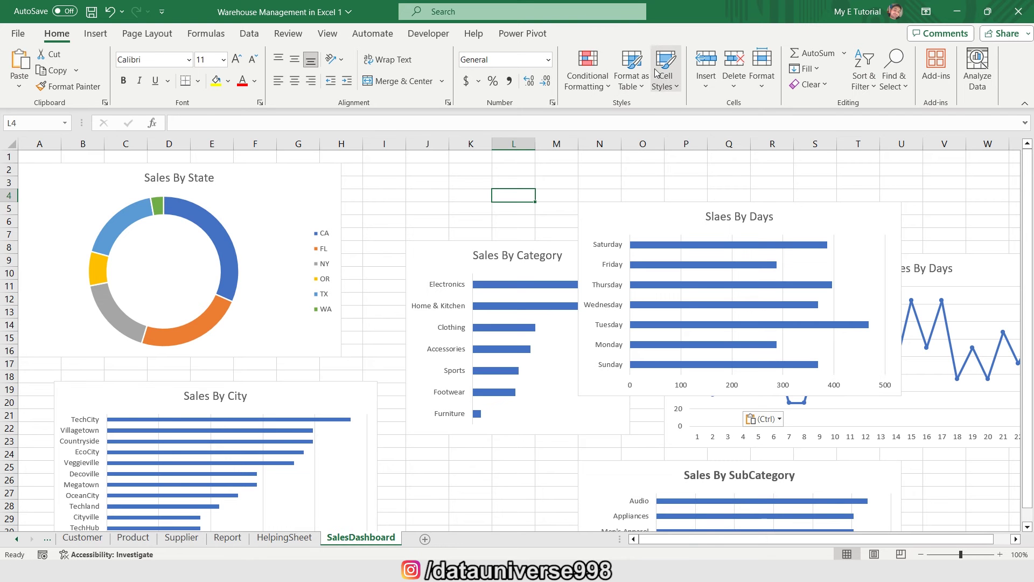
pyautogui.click(926, 12)
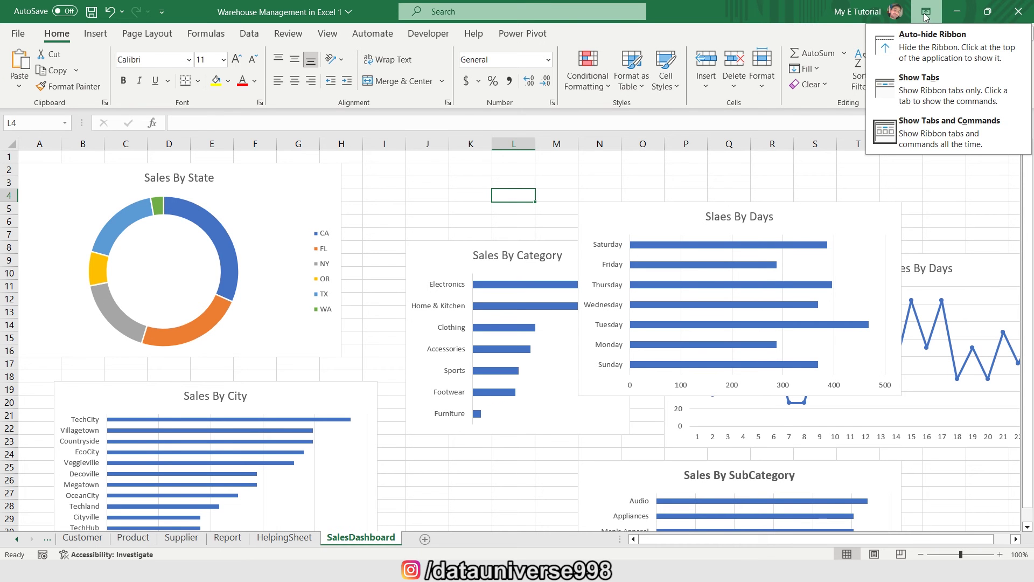
pyautogui.click(936, 48)
# - Turn off gridlines, the formula bar and headings on SalesDashboard, and zoom the sheet to 90%
pyautogui.click(260, 10)
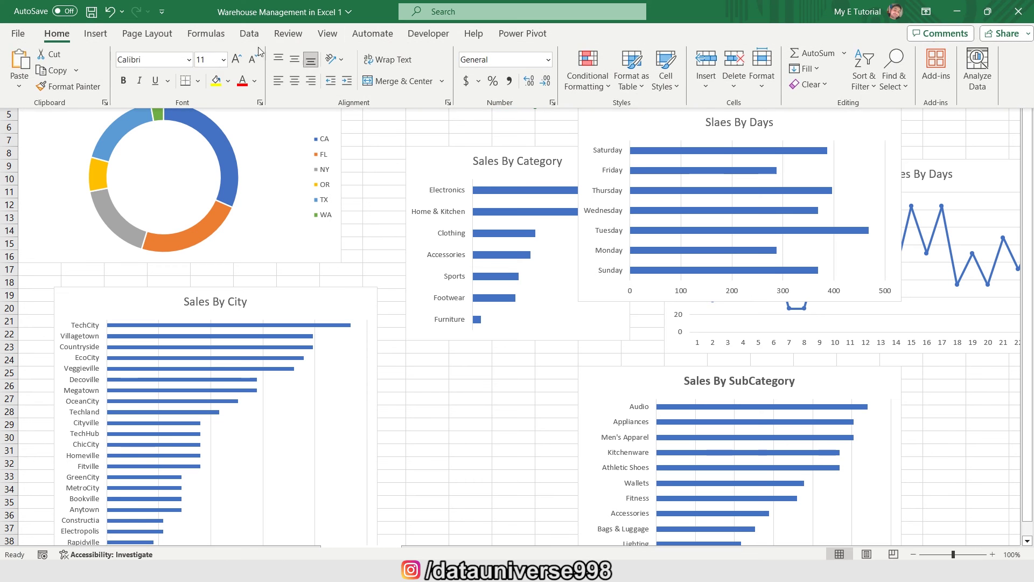
pyautogui.click(327, 37)
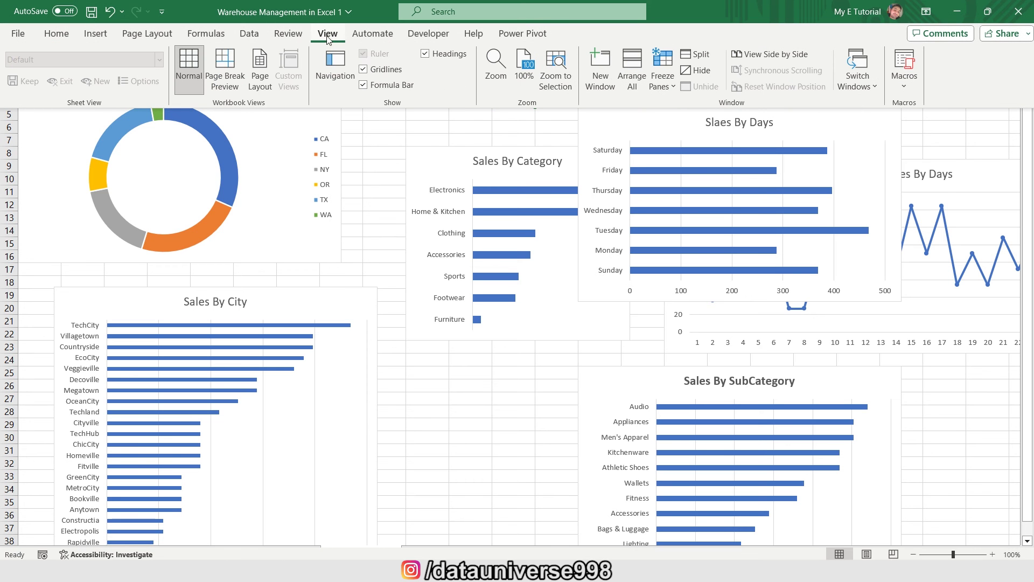
pyautogui.click(364, 69)
pyautogui.click(364, 85)
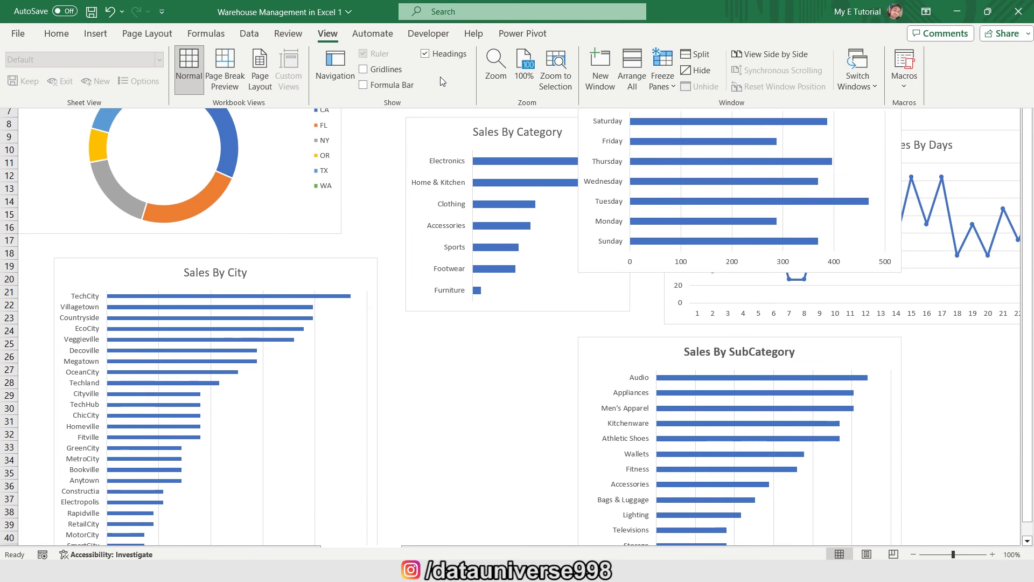
pyautogui.click(425, 54)
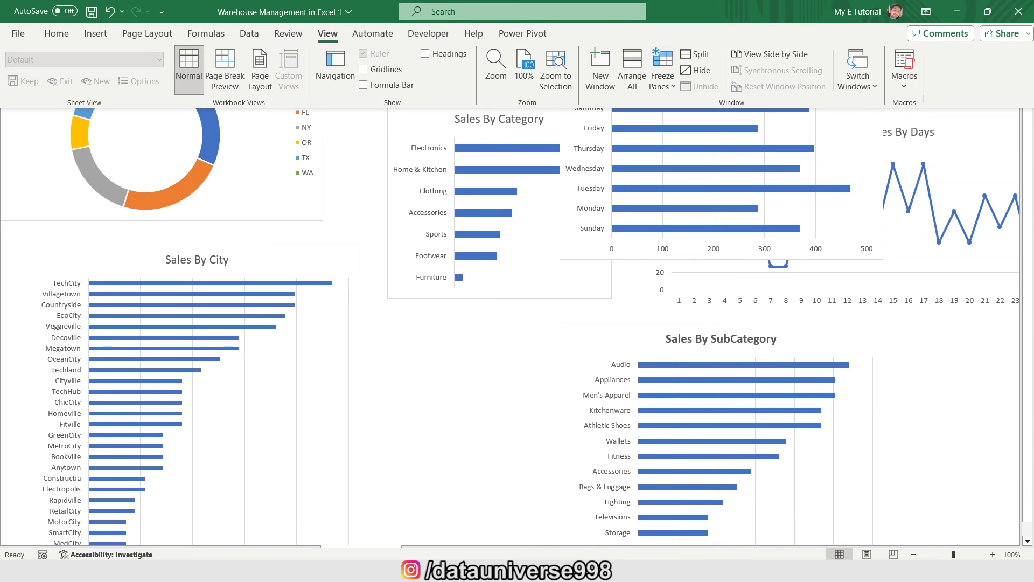
pyautogui.click(917, 554)
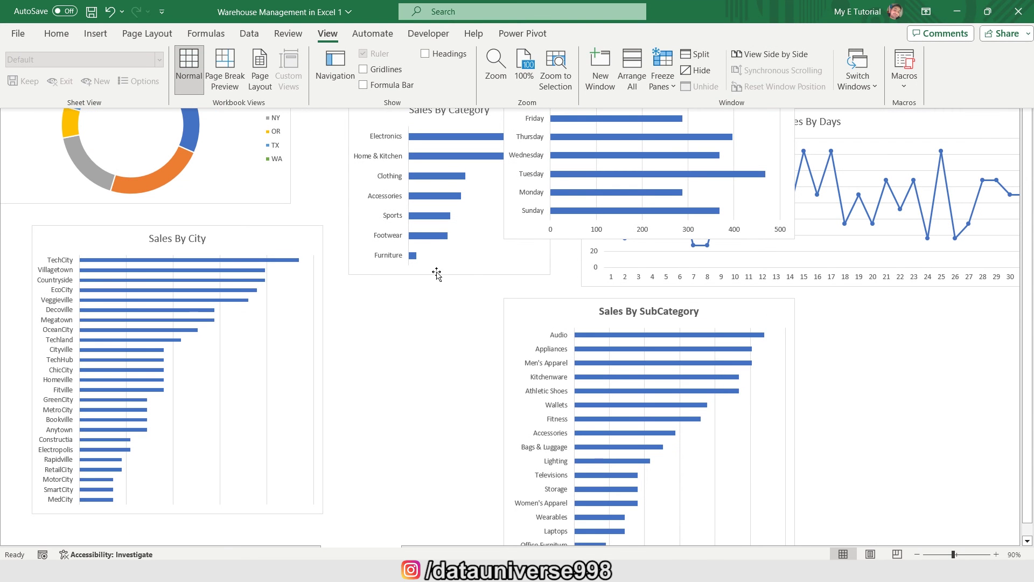
pyautogui.hotkey('ctrl', 'shift', 'F1')
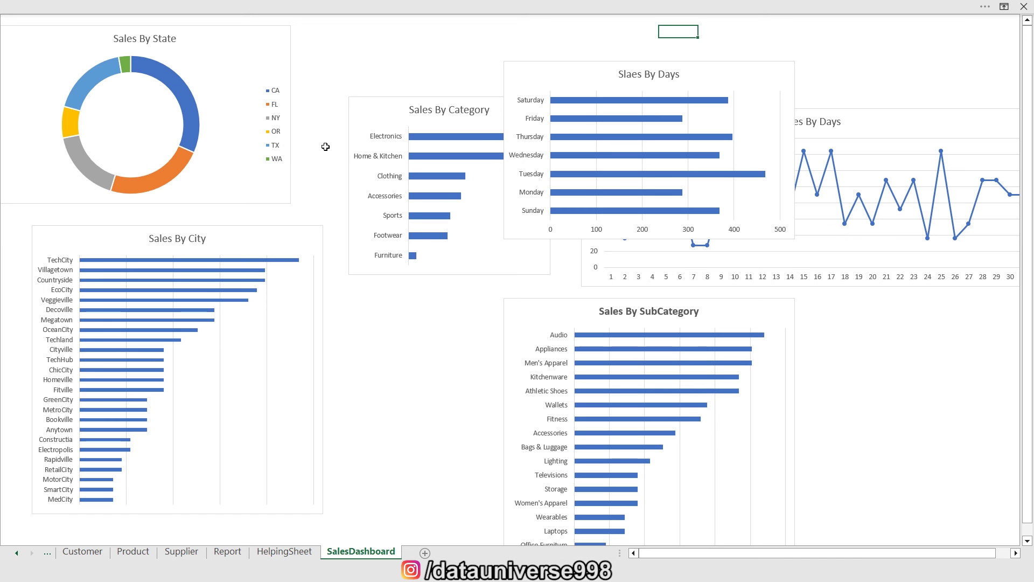
# - Delete the Sales By State legend, narrow the chart and place it in the dashboard's first row
pyautogui.click(276, 122)
pyautogui.press('Delete')
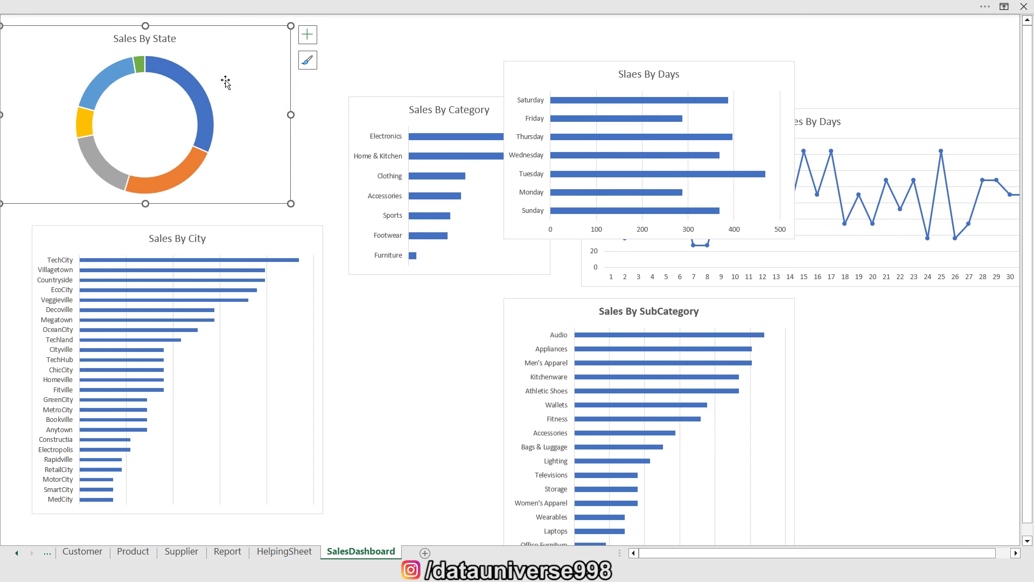
pyautogui.moveTo(290, 114); pyautogui.dragTo(216, 114)
pyautogui.moveTo(50, 26); pyautogui.dragTo(56, 42)
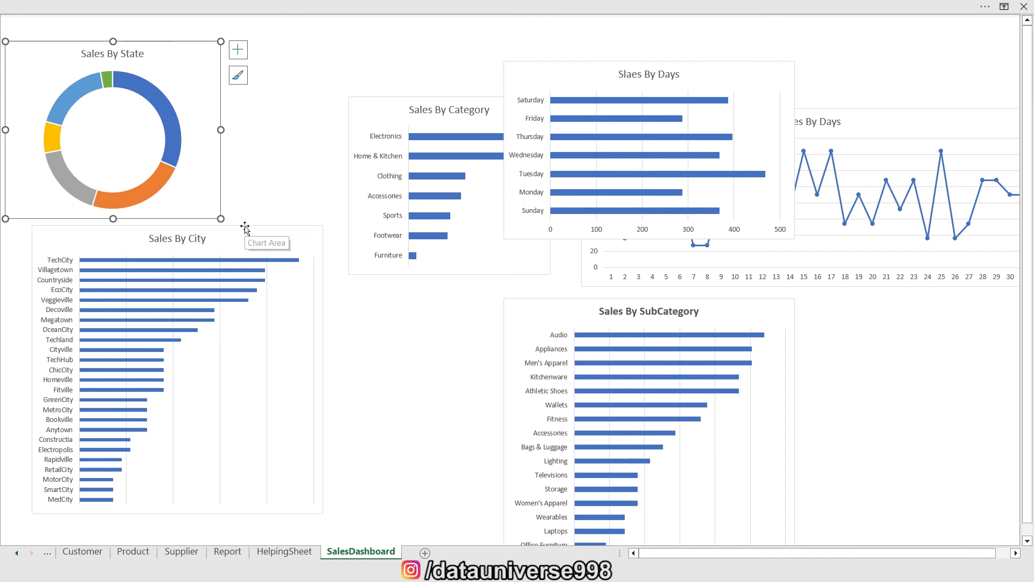
# - Clear the space beneath Sales By State, place Sales By Category there, match its width and extend it downward
pyautogui.moveTo(248, 229); pyautogui.dragTo(481, 298)
pyautogui.moveTo(687, 300); pyautogui.dragTo(568, 246)
pyautogui.moveTo(404, 97); pyautogui.dragTo(59, 220)
pyautogui.moveTo(207, 309); pyautogui.dragTo(221, 310)
pyautogui.moveTo(113, 398); pyautogui.dragTo(113, 536)
# - Place Sales By SubCategory beside Sales By Category at equal height, and the Sales By Days line chart beside Sales By State
pyautogui.moveTo(443, 247); pyautogui.dragTo(281, 225)
pyautogui.moveTo(367, 526); pyautogui.dragTo(368, 537)
pyautogui.moveTo(585, 77); pyautogui.dragTo(816, 290)
pyautogui.moveTo(656, 111); pyautogui.dragTo(297, 43)
pyautogui.click(174, 229)
# - Place the Slaes By Days bar chart beside Sales By SubCategory, narrow it and extend it to the row's height
pyautogui.moveTo(636, 291); pyautogui.dragTo(744, 136)
pyautogui.moveTo(779, 277); pyautogui.dragTo(559, 225)
pyautogui.moveTo(806, 310); pyautogui.dragTo(742, 309)
pyautogui.moveTo(629, 399); pyautogui.dragTo(629, 536)
# - Widen the Sales By Days line chart to align with the outer edge of the Slaes By Days bar chart
pyautogui.moveTo(754, 144); pyautogui.dragTo(828, 163)
pyautogui.click(655, 56)
pyautogui.moveTo(681, 130); pyautogui.dragTo(742, 140)
# - Place Sales By City beside the line chart, narrow it to fit the visible sheet and adjust its height
pyautogui.moveTo(810, 150); pyautogui.dragTo(780, 42)
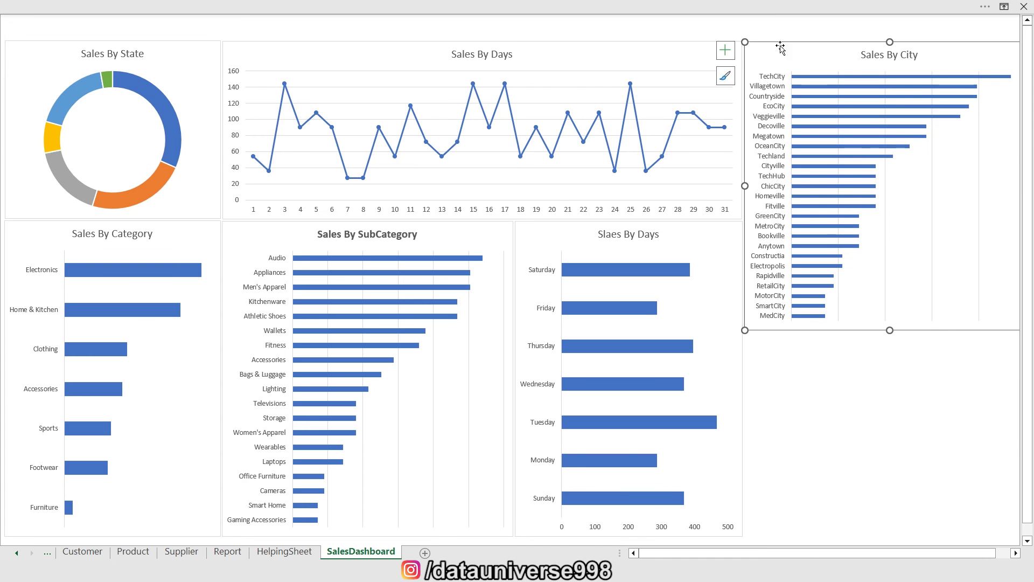
pyautogui.click(1016, 553)
pyautogui.click(1016, 553)
pyautogui.moveTo(958, 186); pyautogui.dragTo(926, 186)
pyautogui.moveTo(721, 556); pyautogui.dragTo(684, 557)
pyautogui.moveTo(874, 330); pyautogui.dragTo(873, 333)
# - Select all six charts and nudge them upward together
pyautogui.click(178, 54)
pyautogui.keyDown('ctrl'); pyautogui.click(293, 47); pyautogui.keyUp('ctrl')
pyautogui.keyDown('ctrl'); pyautogui.click(781, 54); pyautogui.keyUp('ctrl')
pyautogui.keyDown('ctrl'); pyautogui.click(571, 236); pyautogui.keyUp('ctrl')
pyautogui.keyDown('ctrl'); pyautogui.click(292, 237); pyautogui.keyUp('ctrl')
pyautogui.press('Up')
pyautogui.press('Up')
pyautogui.press('Up')
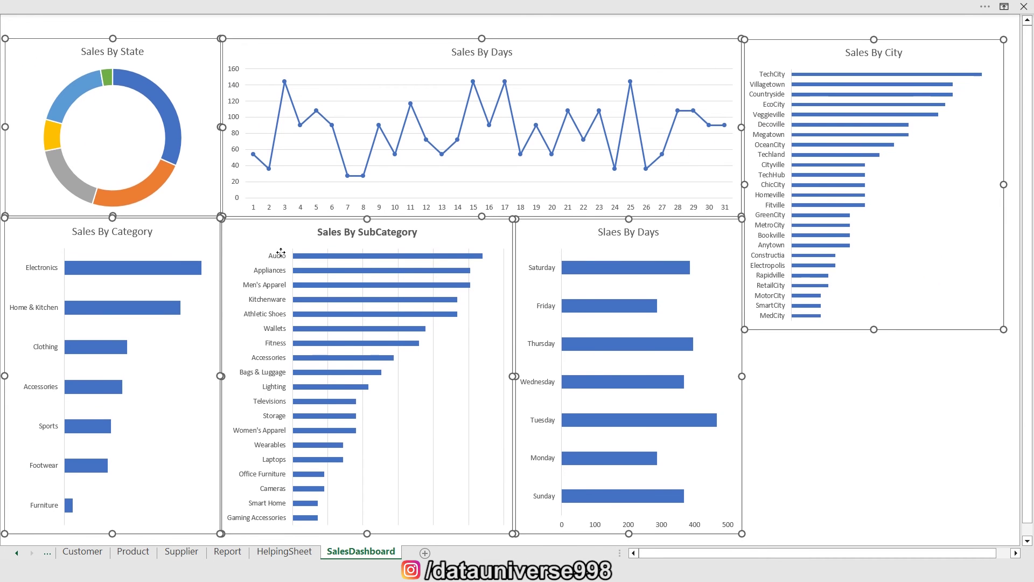
pyautogui.press('Escape')
# - Extend the Sales By Category, Sales By SubCategory and Slaes By Days bar charts down to a common lower edge
pyautogui.click(151, 454)
pyautogui.moveTo(112, 521); pyautogui.dragTo(113, 537)
pyautogui.click(300, 221)
pyautogui.moveTo(368, 522); pyautogui.dragTo(369, 538)
pyautogui.click(530, 215)
pyautogui.moveTo(629, 522); pyautogui.dragTo(628, 537)
# - Remove the gridlines from the Sales By Days line, Sales By SubCategory and Sales By City charts
pyautogui.click(835, 21)
pyautogui.click(698, 79)
pyautogui.click(469, 389)
pyautogui.click(821, 398)
pyautogui.click(806, 32)
pyautogui.click(809, 358)
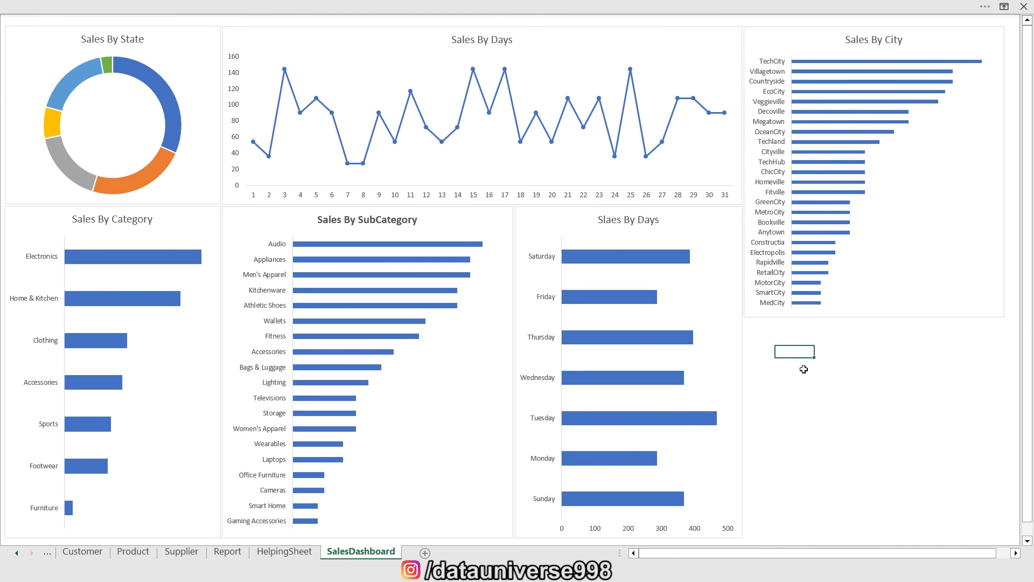
# - Insert Year, Month, Category and Subcategory slicers for the Sales By State PivotChart
pyautogui.moveTo(771, 329)
pyautogui.mouseDown()
pyautogui.moveTo(835, 358)
pyautogui.moveTo(946, 473)
pyautogui.moveTo(974, 527)
pyautogui.mouseUp()
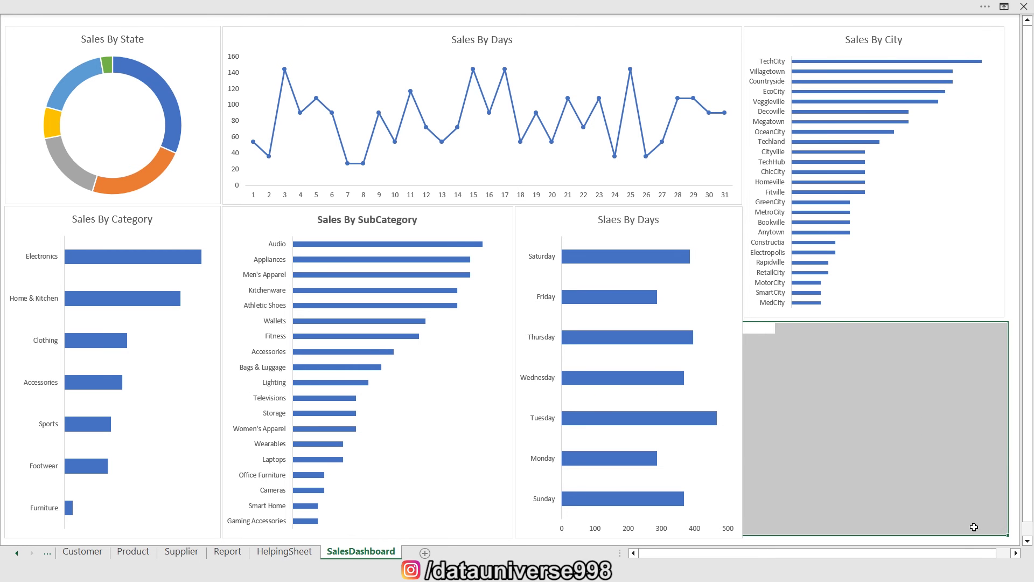
pyautogui.click(756, 328)
pyautogui.click(189, 42)
pyautogui.click(162, 7)
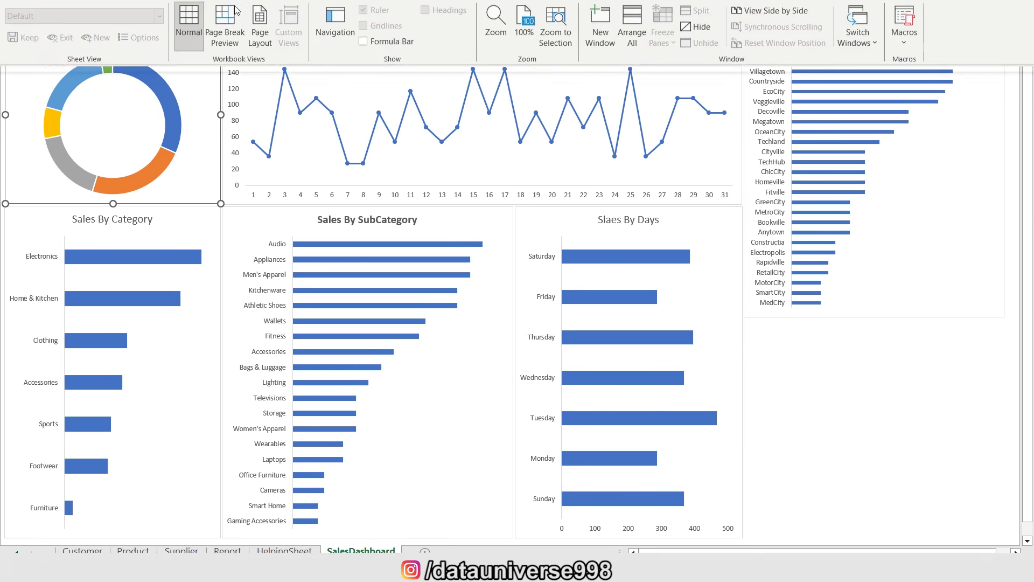
pyautogui.click(94, 35)
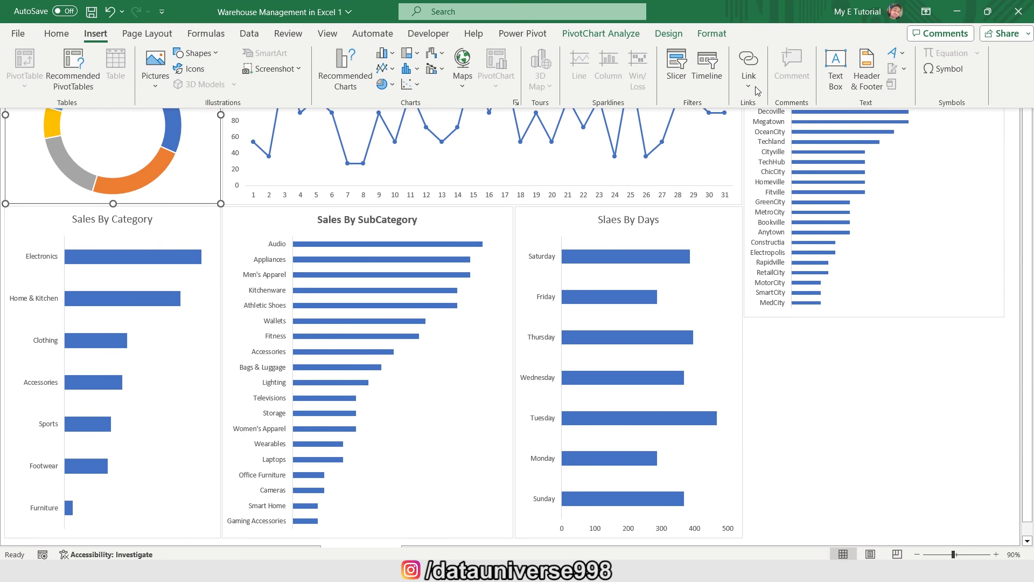
pyautogui.click(676, 67)
pyautogui.click(528, 176)
pyautogui.scroll(-5, 535, 221)
pyautogui.click(535, 219)
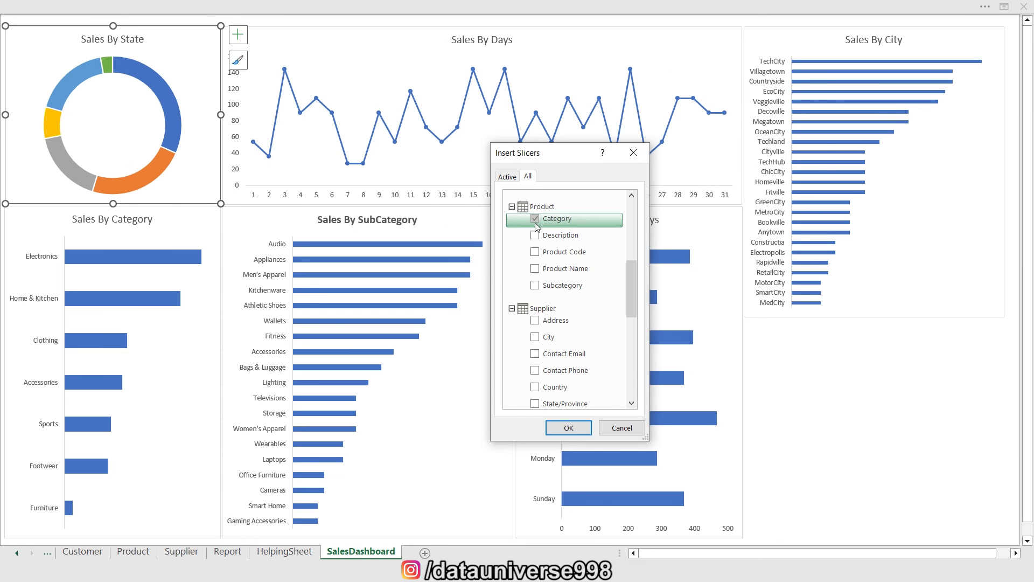
pyautogui.click(574, 285)
pyautogui.scroll(-2, 586, 311)
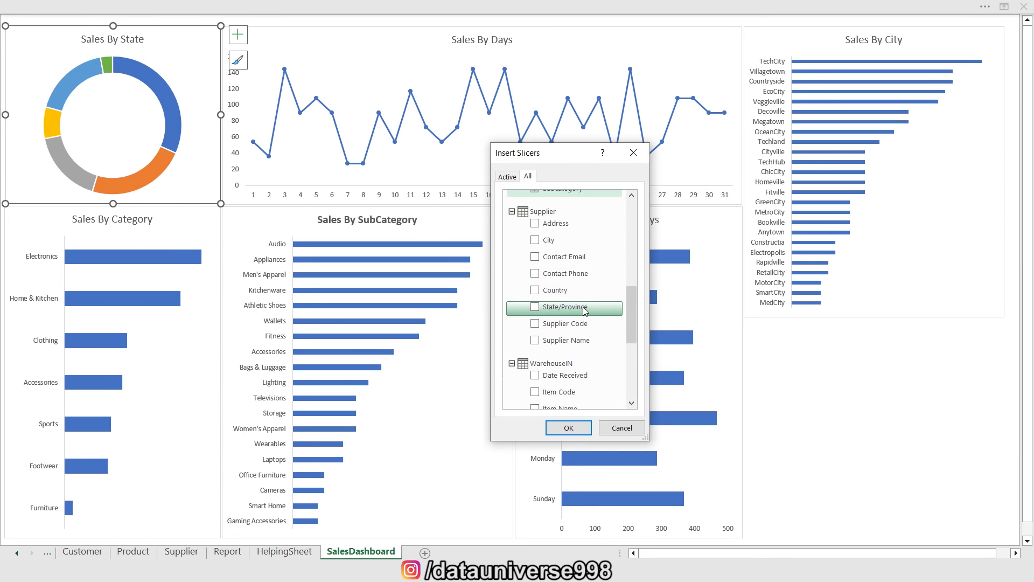
pyautogui.press('Return')
# - Place the Year and Month slicers side by side beneath Sales By City and resize them to fit its width
pyautogui.moveTo(780, 330); pyautogui.dragTo(779, 328)
pyautogui.moveTo(803, 476); pyautogui.dragTo(802, 362)
pyautogui.moveTo(476, 188); pyautogui.dragTo(903, 326)
pyautogui.moveTo(921, 476); pyautogui.dragTo(921, 363)
pyautogui.moveTo(979, 341); pyautogui.dragTo(1003, 341)
pyautogui.click(801, 359)
pyautogui.click(930, 360)
pyautogui.moveTo(933, 363); pyautogui.dragTo(933, 422)
# - Place the Category slicer under Year and Subcategory under Month, resizing both to end level with the bar charts
pyautogui.moveTo(503, 219); pyautogui.dragTo(783, 374)
pyautogui.moveTo(525, 249); pyautogui.dragTo(893, 432)
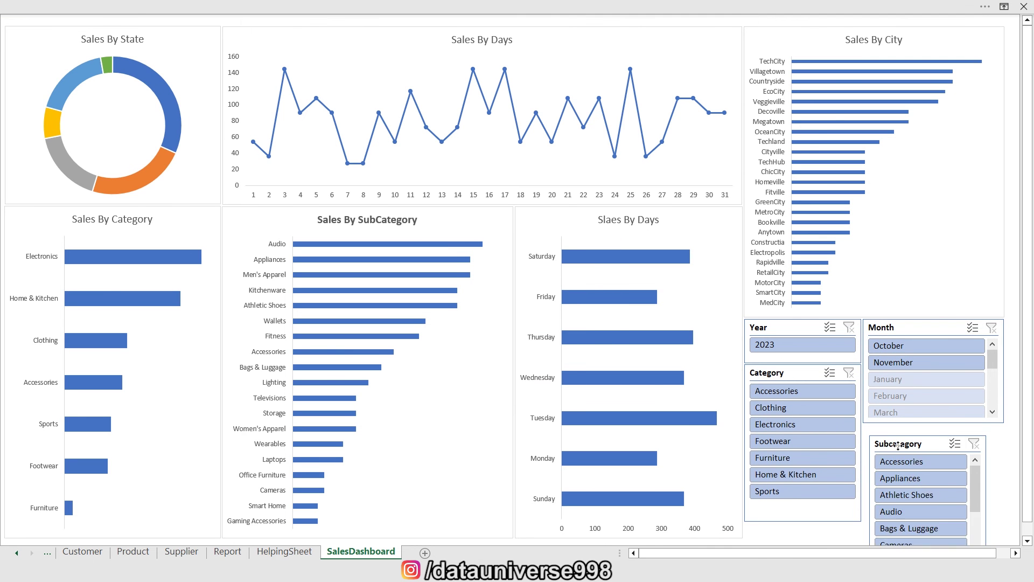
pyautogui.moveTo(981, 504); pyautogui.dragTo(1002, 504)
pyautogui.scroll(-2, 1031, 446)
pyautogui.moveTo(934, 500); pyautogui.dragTo(934, 456)
pyautogui.click(793, 290)
pyautogui.moveTo(803, 438); pyautogui.dragTo(803, 456)
pyautogui.scroll(2, 858, 259)
# - Select all charts and slicers and nudge them six increments right and one up
pyautogui.hotkey('ctrl', 'a')
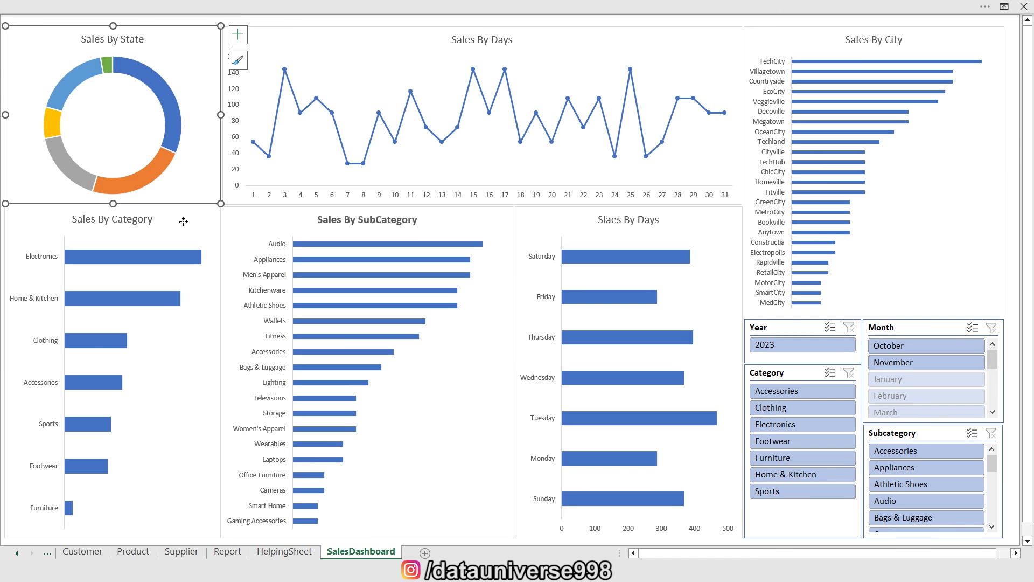
pyautogui.keyDown('ctrl'); pyautogui.click(896, 431); pyautogui.keyUp('ctrl')
pyautogui.press('Right')
pyautogui.press('Right')
pyautogui.press('Right')
pyautogui.press('Right')
pyautogui.press('Right')
pyautogui.press('Right')
pyautogui.press('Up')
pyautogui.click(5, 174)
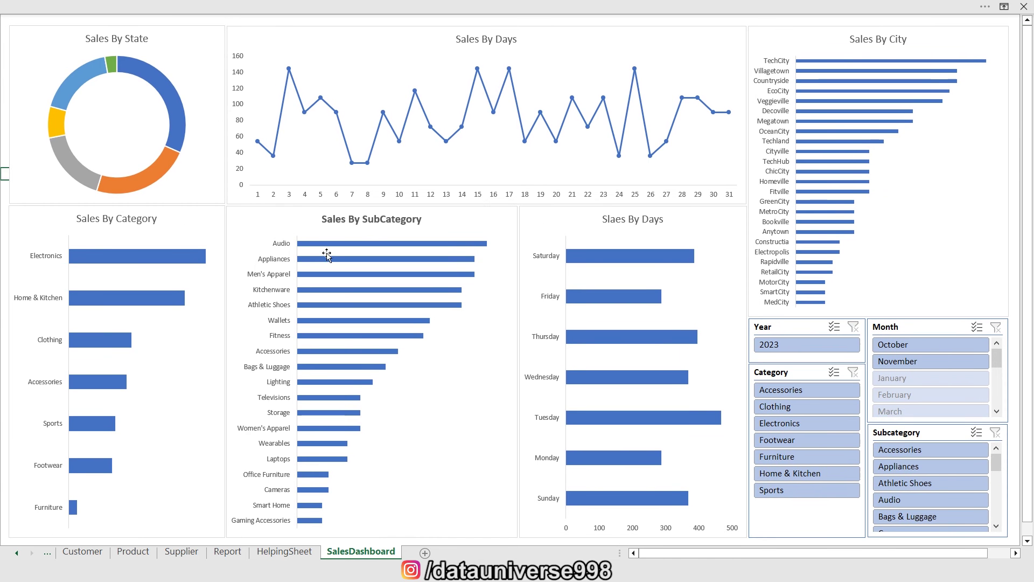
# - Change the workbook's theme colors to Blue Green
pyautogui.click(739, 7)
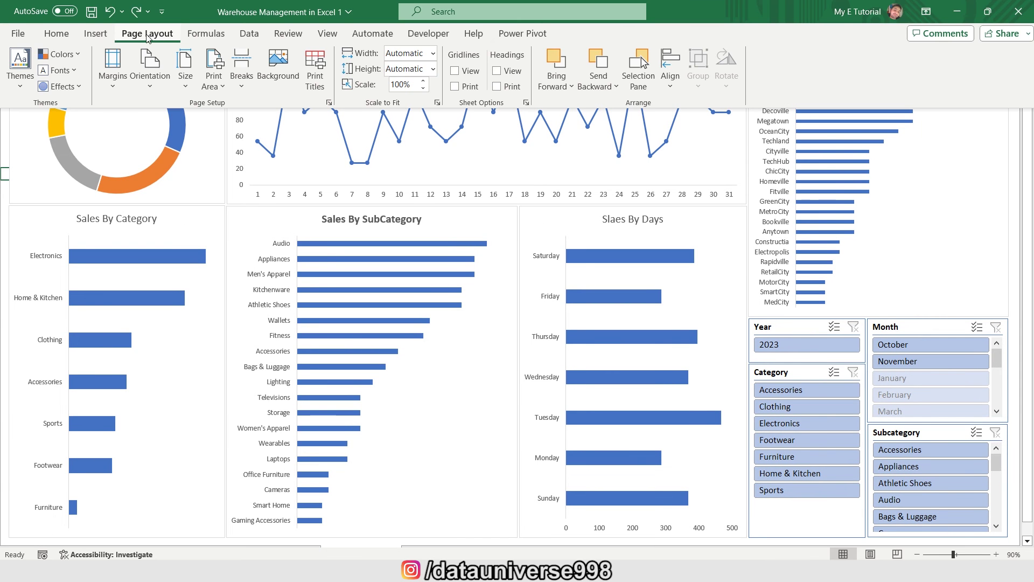
pyautogui.click(59, 54)
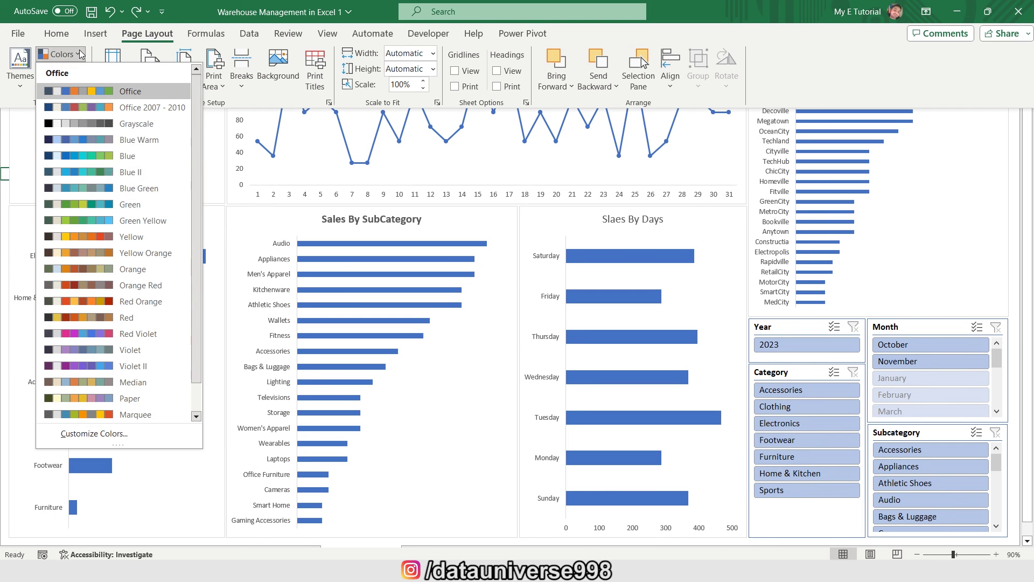
pyautogui.click(104, 189)
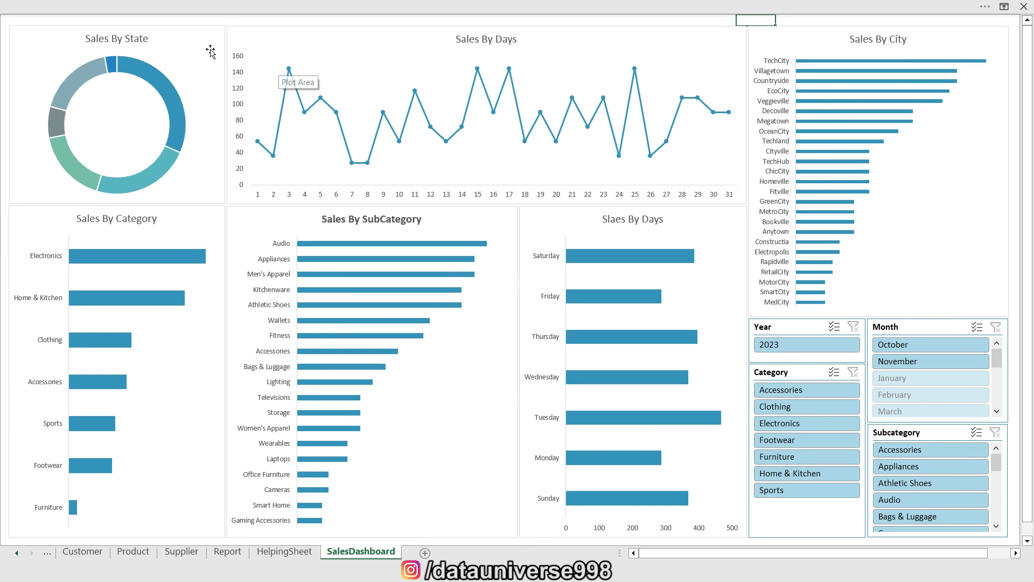
# - Format the Sales By State chart title as bold Arial with a blue theme fill
pyautogui.click(138, 40)
pyautogui.click(155, 5)
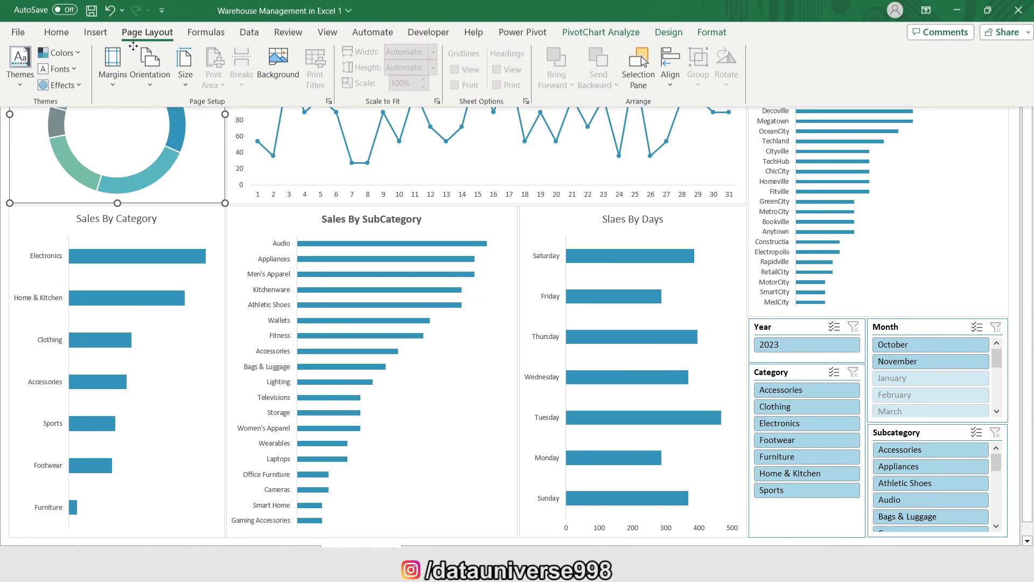
pyautogui.click(58, 34)
pyautogui.click(167, 59)
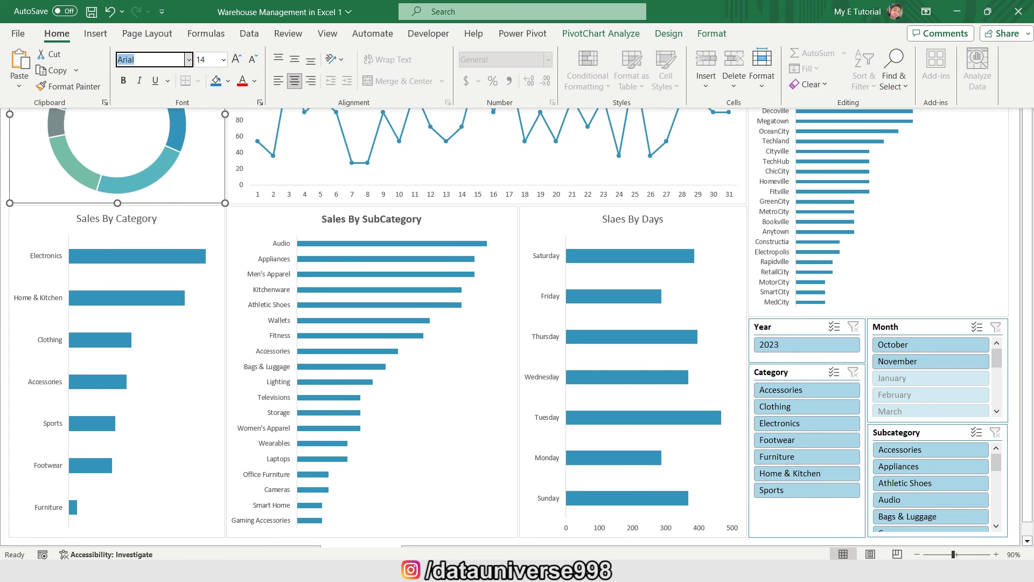
pyautogui.click(229, 82)
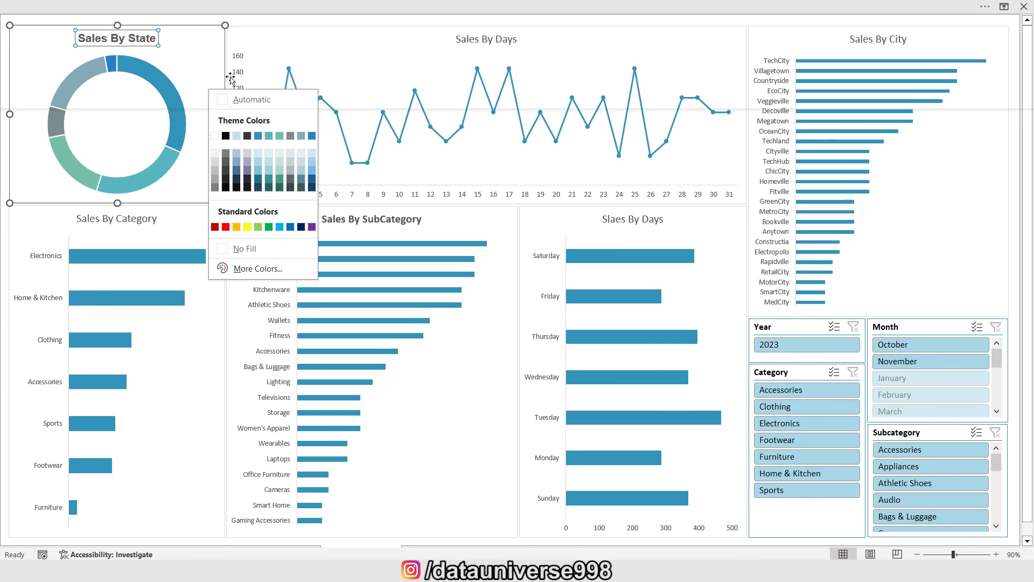
pyautogui.click(313, 138)
# - Set the Sales By State chart title's font color to white and deselect the chart
pyautogui.click(215, 6)
pyautogui.click(269, 12)
pyautogui.click(204, 6)
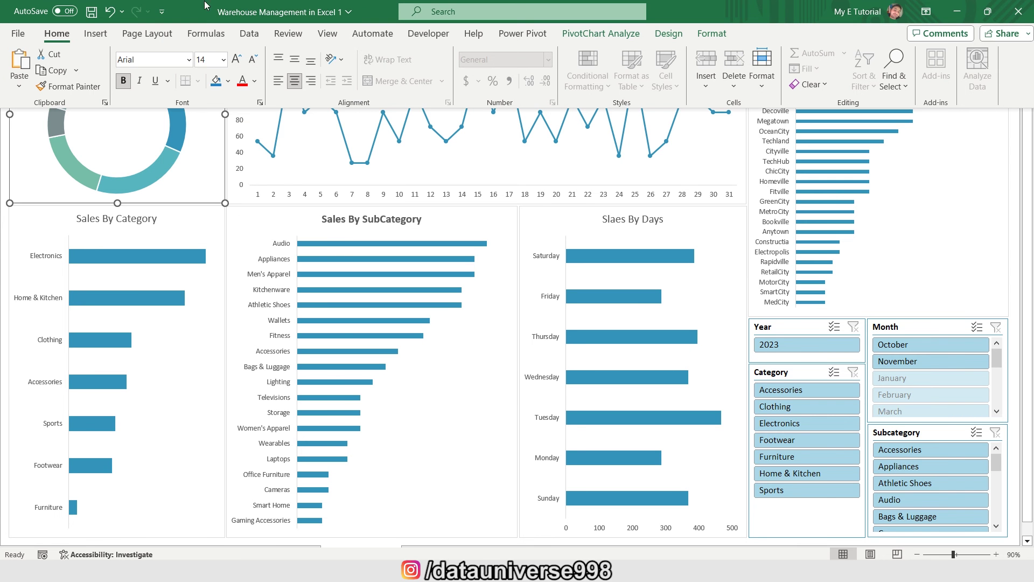
pyautogui.click(256, 82)
pyautogui.click(242, 138)
pyautogui.click(263, 136)
pyautogui.click(252, 20)
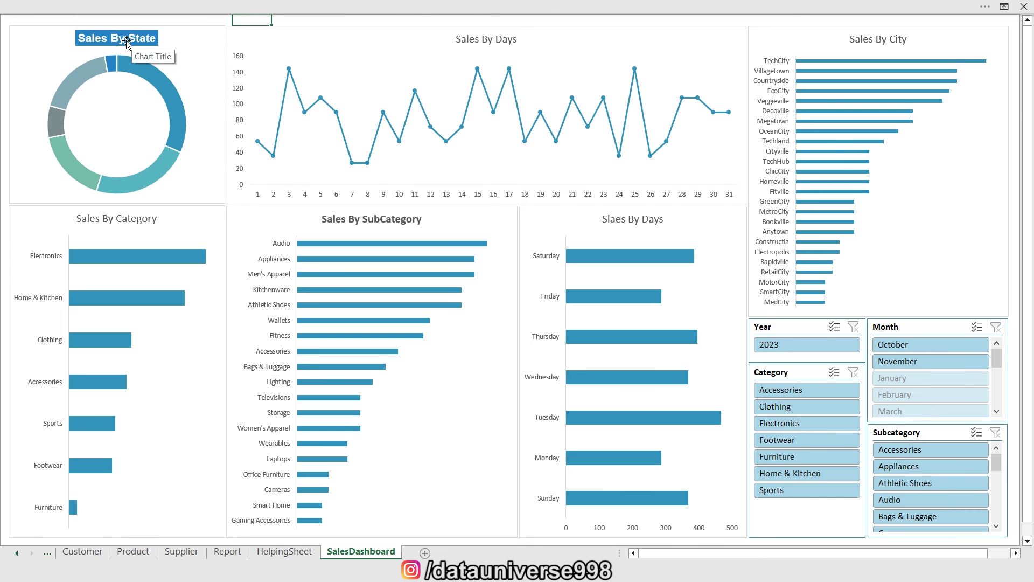
# - Format the titles of the Sales By Days line chart and Sales By City as bold white Arial on blue fill
pyautogui.click(470, 40)
pyautogui.click(458, 6)
pyautogui.click(150, 60)
pyautogui.write('Arial')
pyautogui.click(392, 131)
pyautogui.click(878, 40)
pyautogui.click(808, 6)
pyautogui.click(151, 60)
pyautogui.write('Arial')
pyautogui.click(123, 81)
# - Format the Sales By Category and Sales By SubCategory titles as bold white Arial on blue fill
pyautogui.click(117, 219)
pyautogui.click(151, 60)
pyautogui.write('Arial')
pyautogui.click(124, 81)
pyautogui.click(371, 219)
pyautogui.click(241, 81)
pyautogui.click(150, 60)
pyautogui.write('Arial')
# - Format the Slaes By Days bar chart title as bold white Arial on blue fill
pyautogui.click(632, 219)
pyautogui.click(150, 60)
pyautogui.write('Arial')
pyautogui.click(124, 80)
pyautogui.click(523, 21)
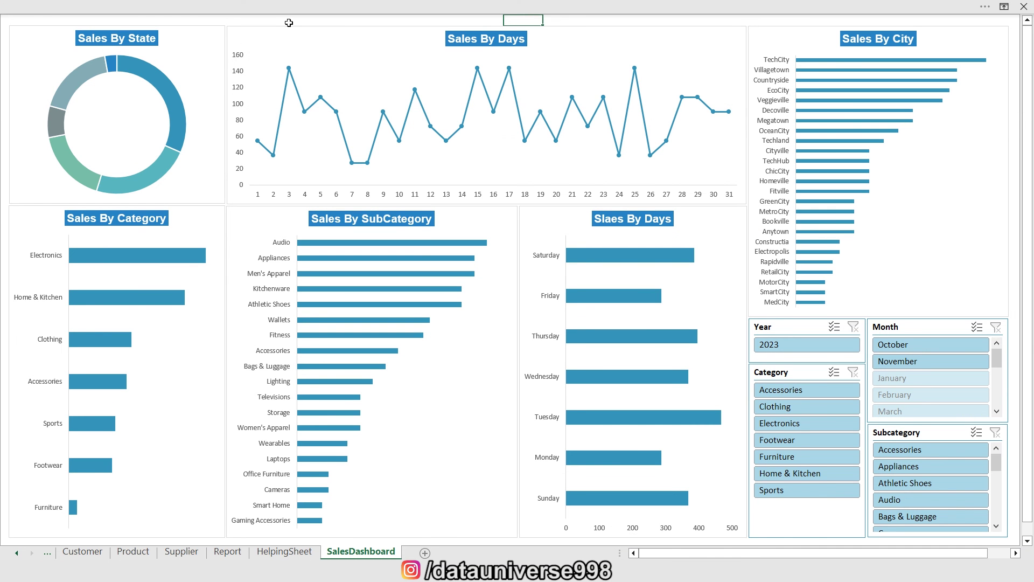
# - Add data labels to the Sales By State doughnut and the Sales By Days line chart
pyautogui.click(207, 39)
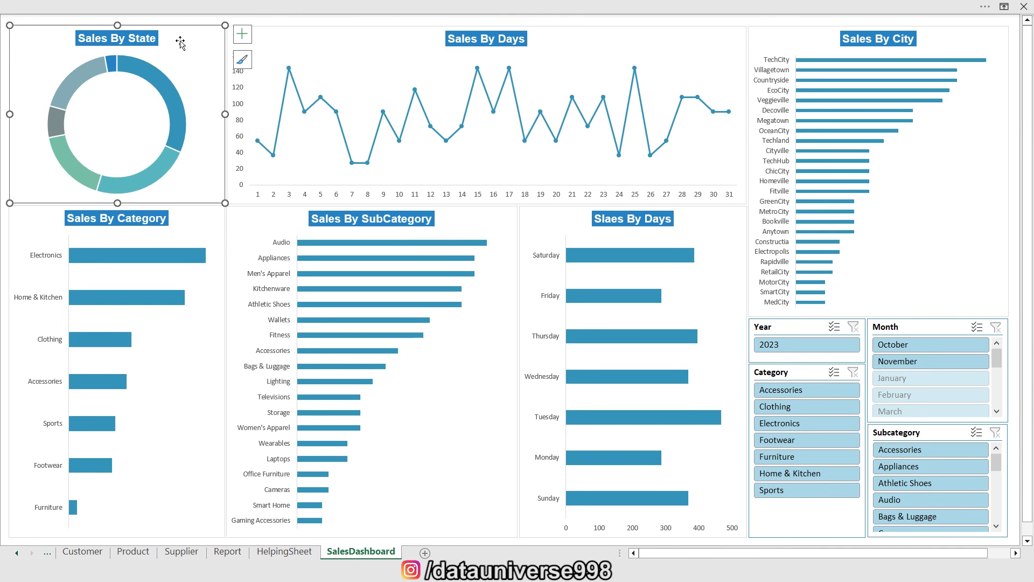
pyautogui.click(243, 37)
pyautogui.click(272, 65)
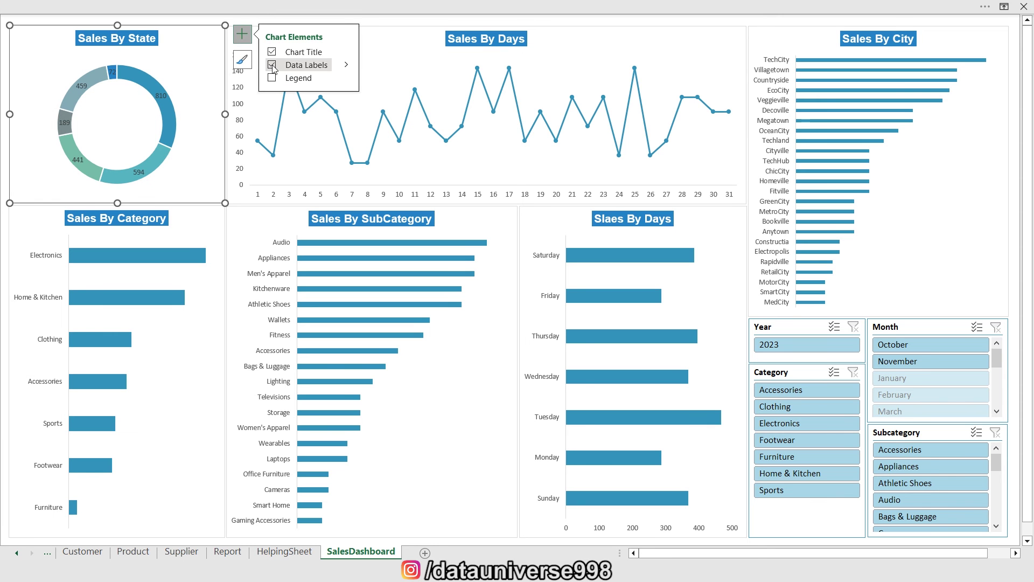
pyautogui.click(547, 64)
pyautogui.click(763, 34)
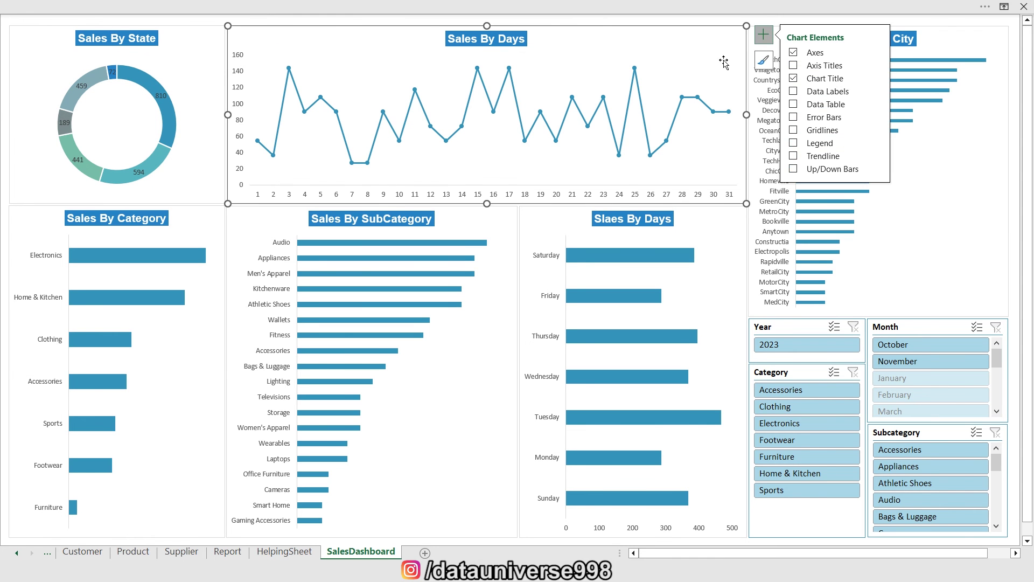
pyautogui.click(792, 91)
# - Add data labels to the Sales By Category and Sales By SubCategory bar charts
pyautogui.click(213, 231)
pyautogui.click(242, 214)
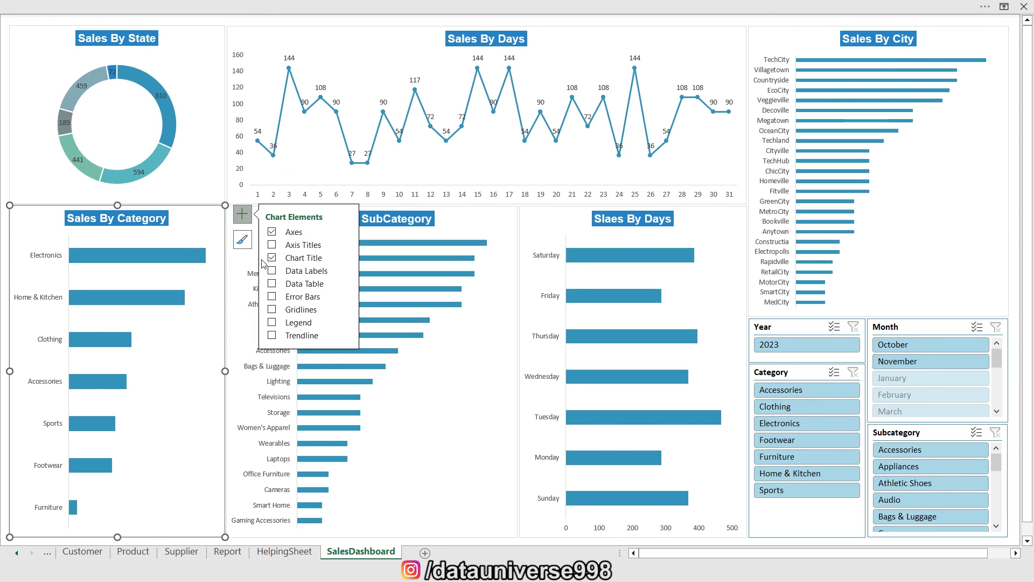
pyautogui.click(290, 283)
pyautogui.click(291, 283)
pyautogui.click(291, 270)
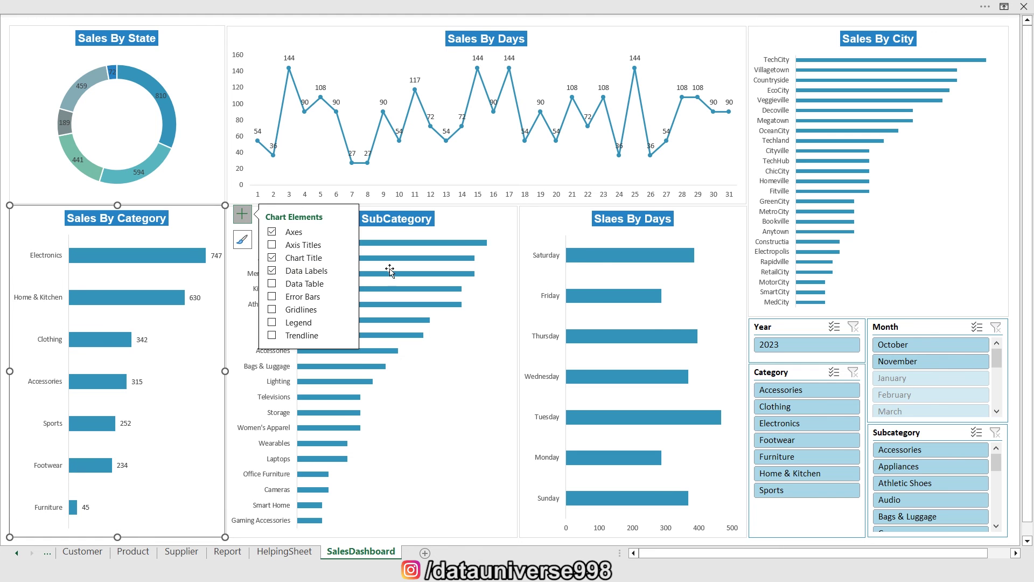
pyautogui.click(476, 220)
pyautogui.click(534, 214)
pyautogui.click(565, 271)
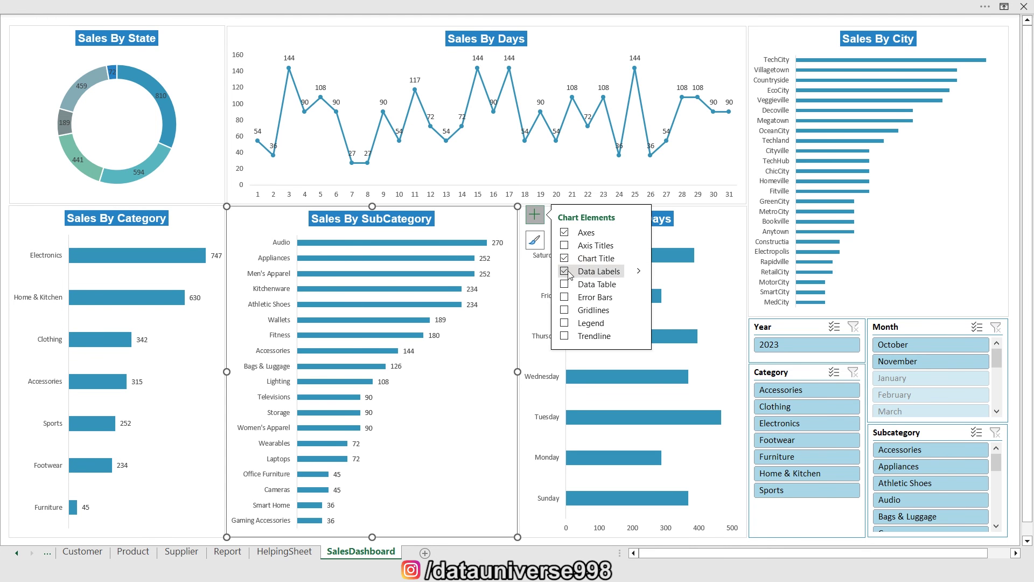
# - Add data labels to the Slaes By Days bar chart and the Sales By City chart
pyautogui.click(729, 219)
pyautogui.click(764, 215)
pyautogui.click(788, 271)
pyautogui.click(756, 20)
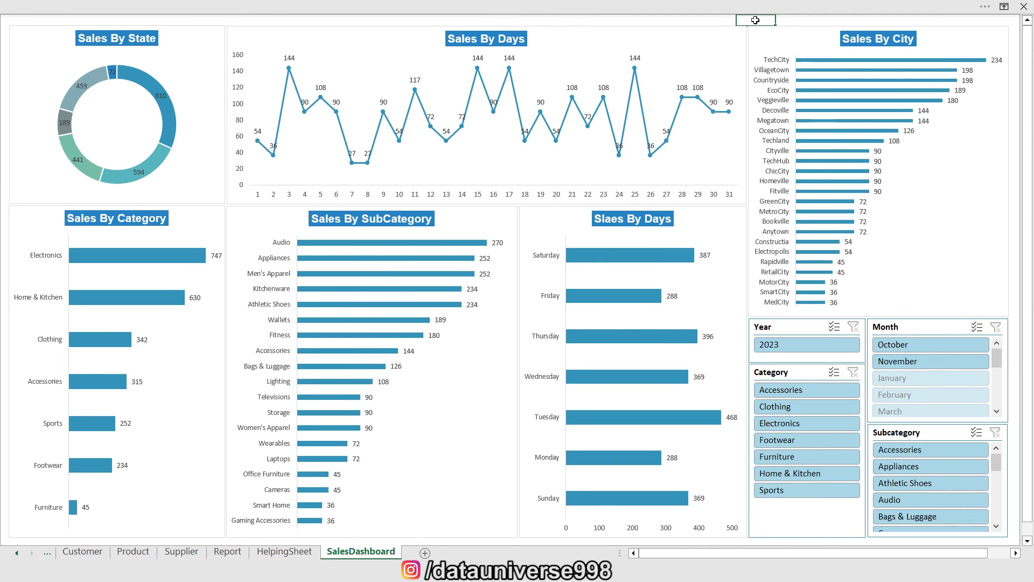
# - Give the Sales By State data labels a black fill and white text, and format the other charts' labels to match
pyautogui.click(162, 96)
pyautogui.click(211, 5)
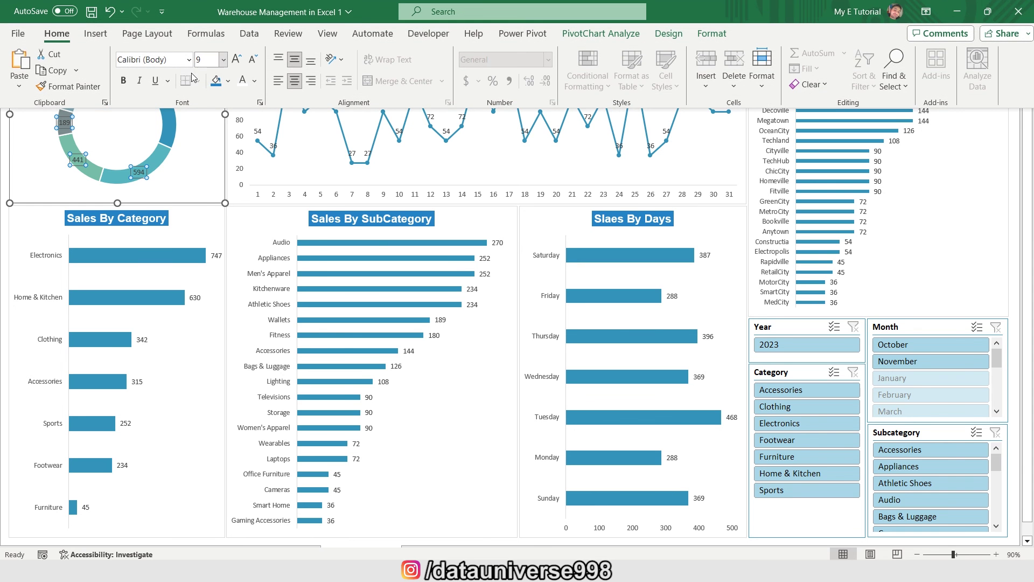
pyautogui.click(233, 80)
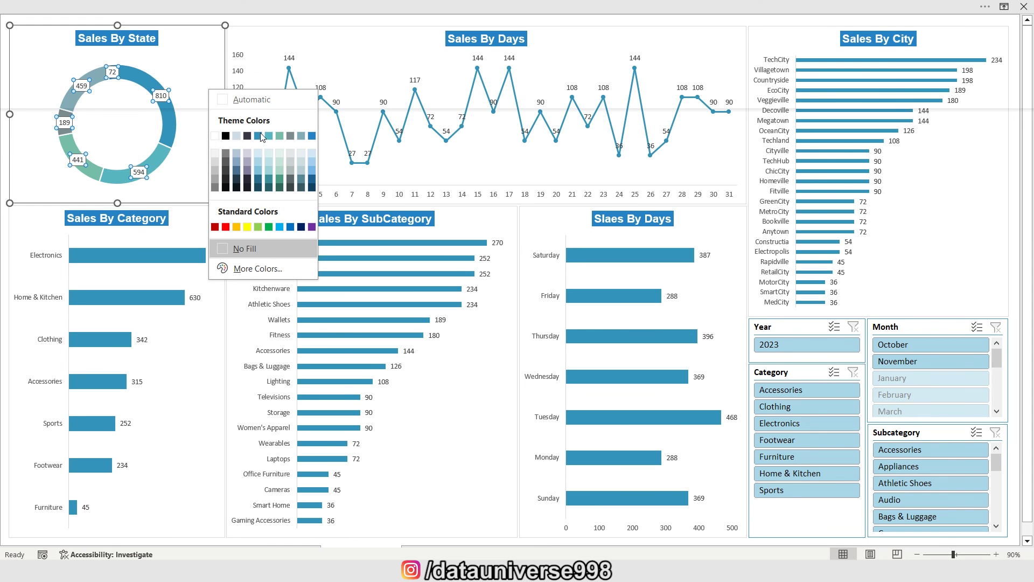
pyautogui.click(226, 136)
pyautogui.click(280, 11)
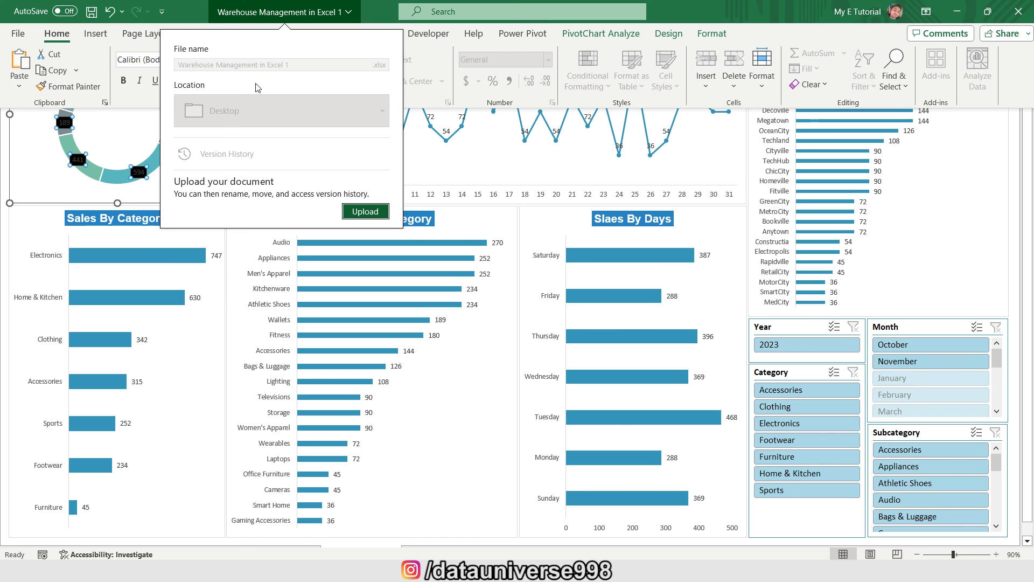
pyautogui.click(183, 6)
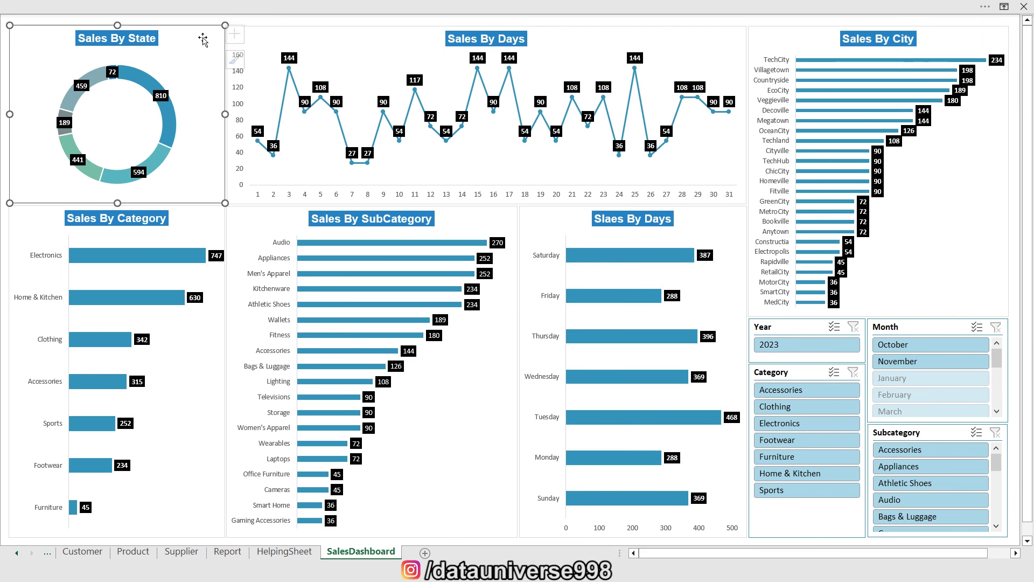
# - Add the category name and percentage to the data labels of the Sales By State doughnut chart
pyautogui.doubleClick(202, 39)
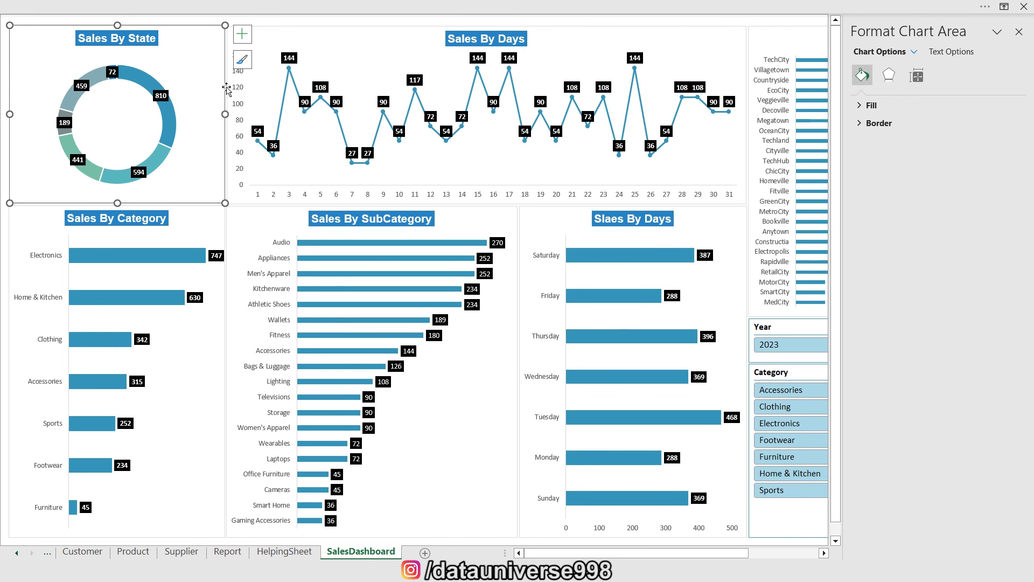
pyautogui.click(159, 98)
pyautogui.click(939, 71)
pyautogui.click(883, 106)
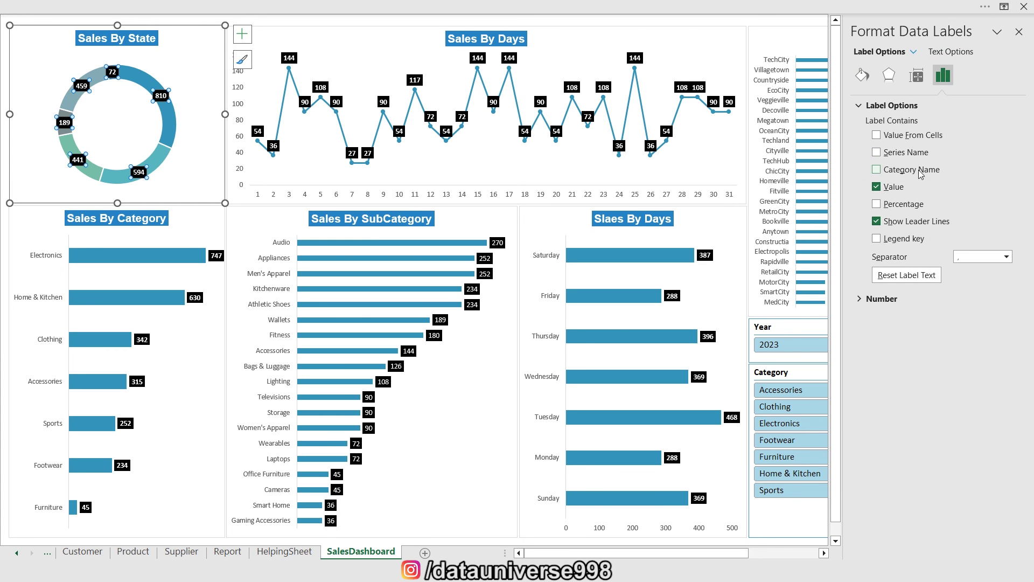
pyautogui.click(875, 204)
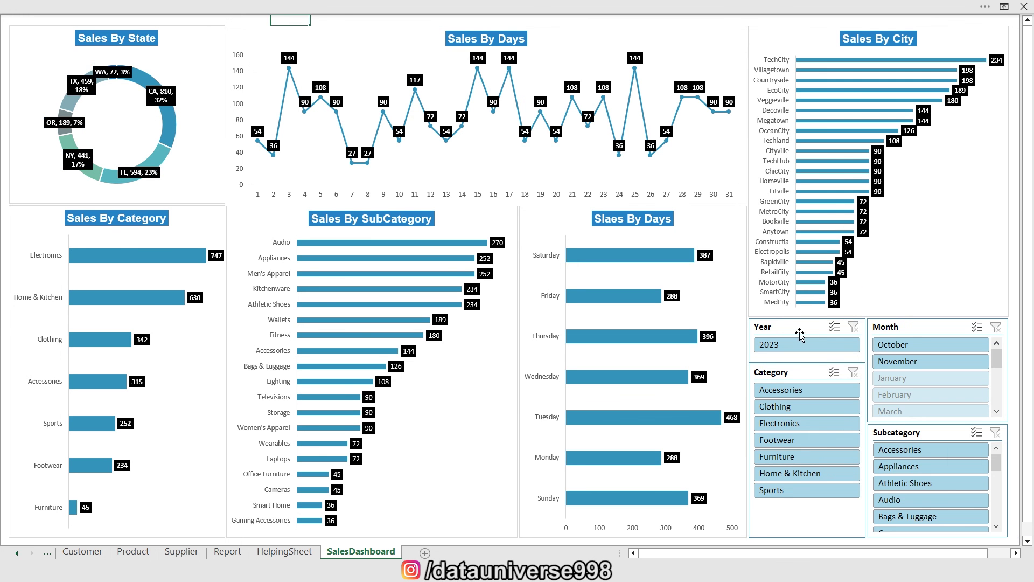
# - Filter the Month slicer to November to check which charts respond
pyautogui.click(797, 330)
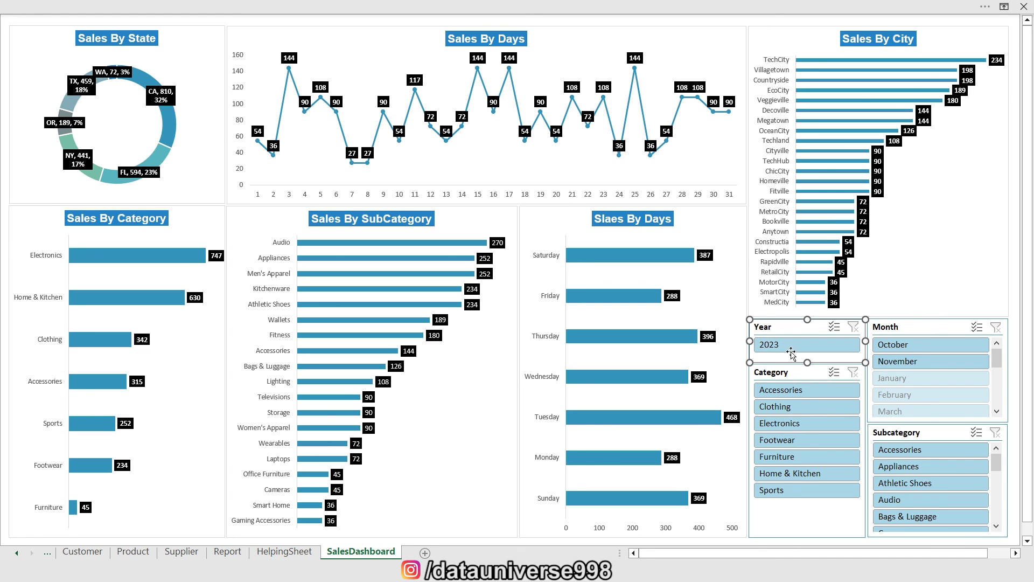
pyautogui.click(896, 364)
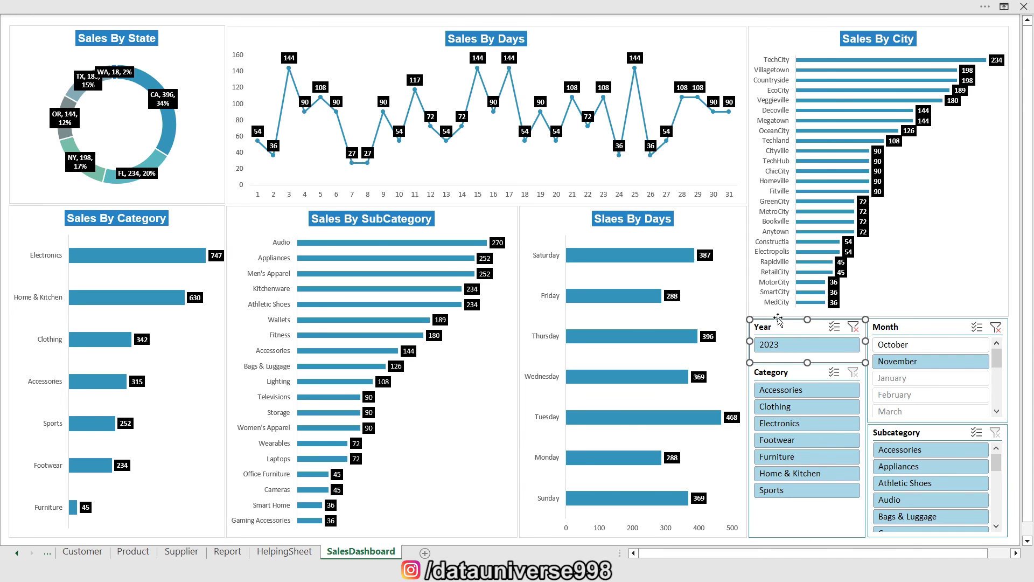
# - Connect the Year slicer to the HelpingSheet pivot tables, including CategorySales, SalesByCity and SalesByDay
pyautogui.click(652, 3)
pyautogui.click(578, 36)
pyautogui.click(104, 70)
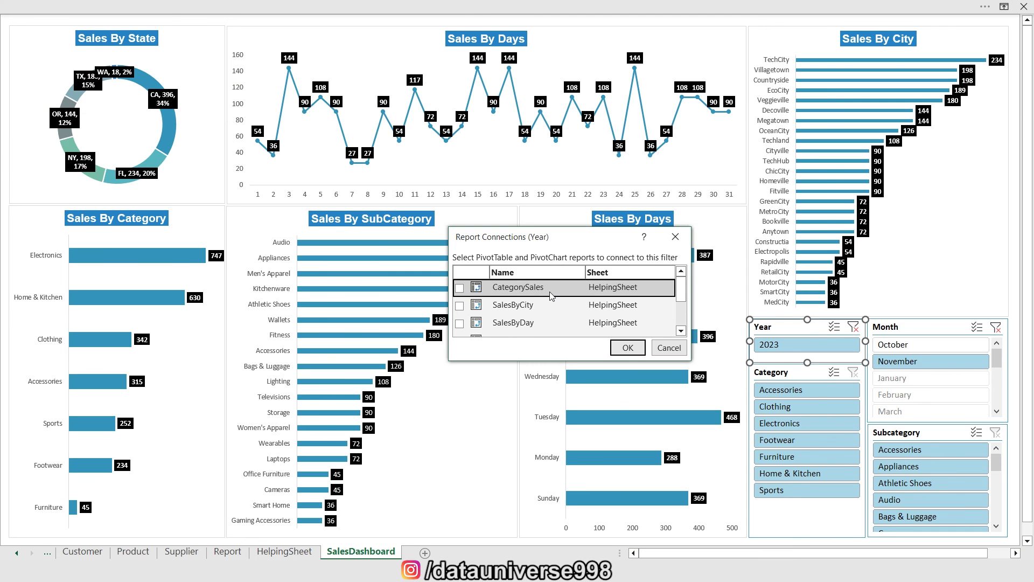
pyautogui.click(460, 289)
pyautogui.click(461, 306)
pyautogui.click(462, 324)
pyautogui.scroll(-1, 462, 324)
pyautogui.click(460, 325)
pyautogui.click(628, 347)
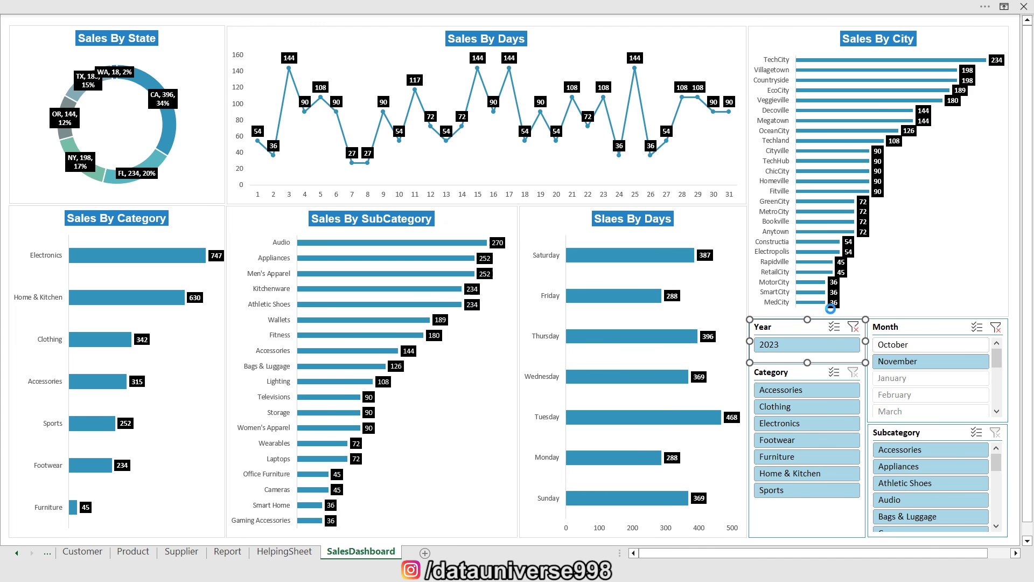
# - Connect the Month slicer to the HelpingSheet pivot tables, including CategorySales, SalesByCity, SalesByDay, SalesBySubCategory and SlaesByDays
pyautogui.click(914, 332)
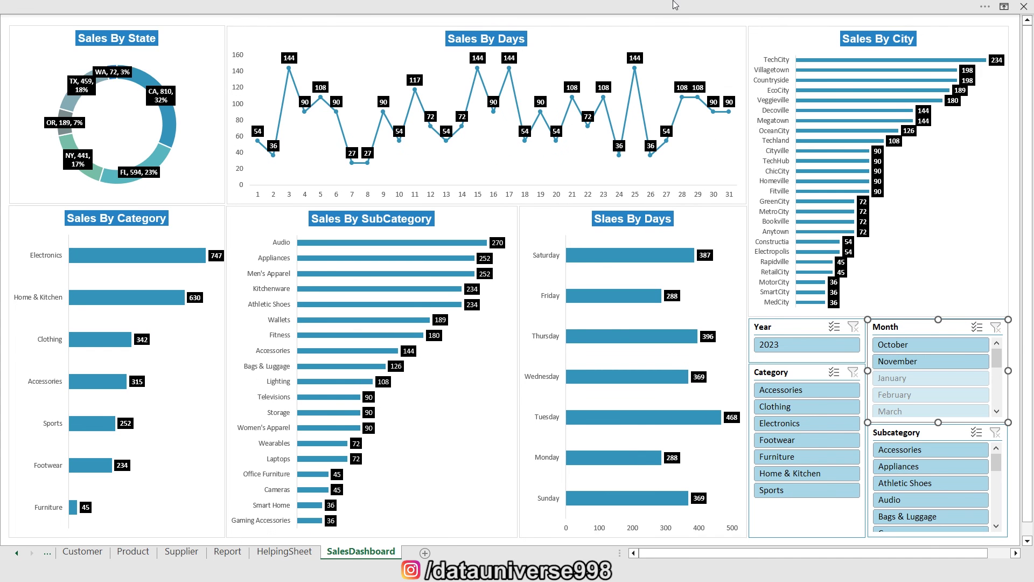
pyautogui.click(675, 6)
pyautogui.click(104, 75)
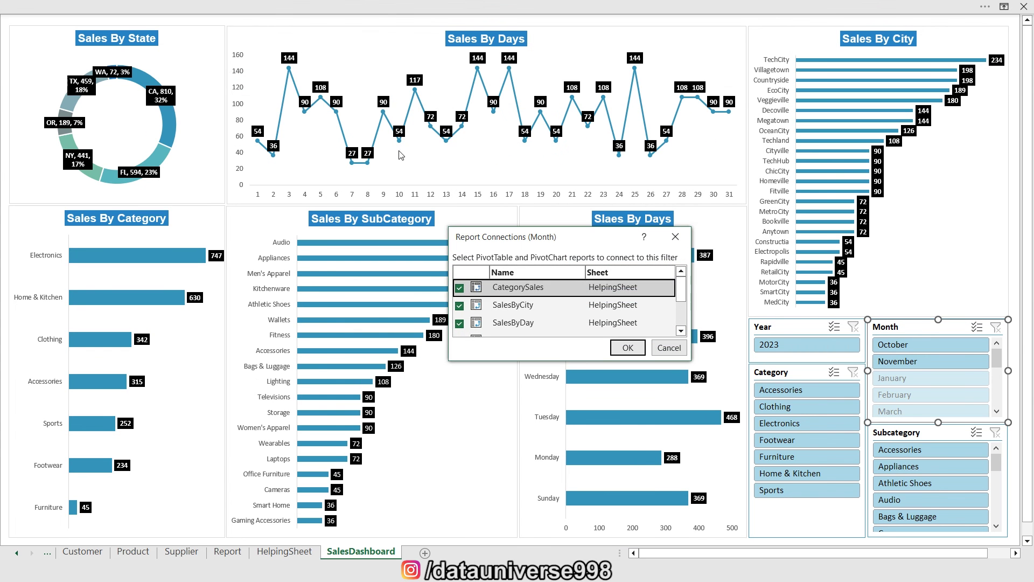
pyautogui.scroll(-2, 649, 305)
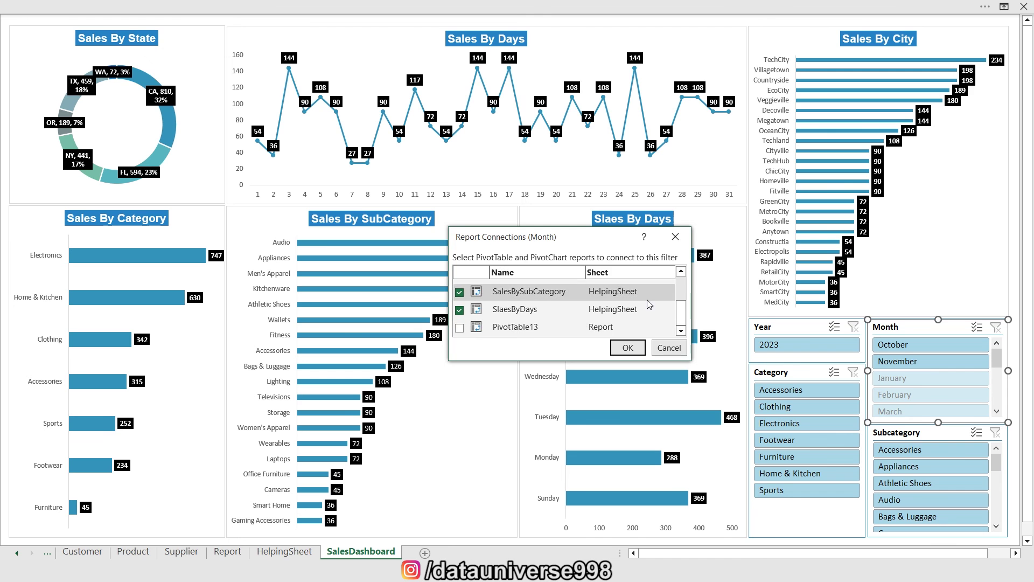
pyautogui.click(628, 348)
# - Connect the Category slicer to the HelpingSheet pivot tables, including CategorySales, SalesByCity, SalesBySubCategory and SlaesByDays
pyautogui.click(797, 372)
pyautogui.click(675, 6)
pyautogui.click(103, 75)
pyautogui.click(460, 288)
pyautogui.click(459, 306)
pyautogui.scroll(-2, 461, 307)
pyautogui.click(460, 292)
pyautogui.click(459, 310)
pyautogui.click(630, 349)
# - Connect the Subcategory slicer to the HelpingSheet pivot tables and to PivotTable13 on the Report sheet
pyautogui.click(916, 430)
pyautogui.click(451, 5)
pyautogui.click(97, 74)
pyautogui.click(459, 288)
pyautogui.scroll(-2, 461, 310)
pyautogui.click(459, 327)
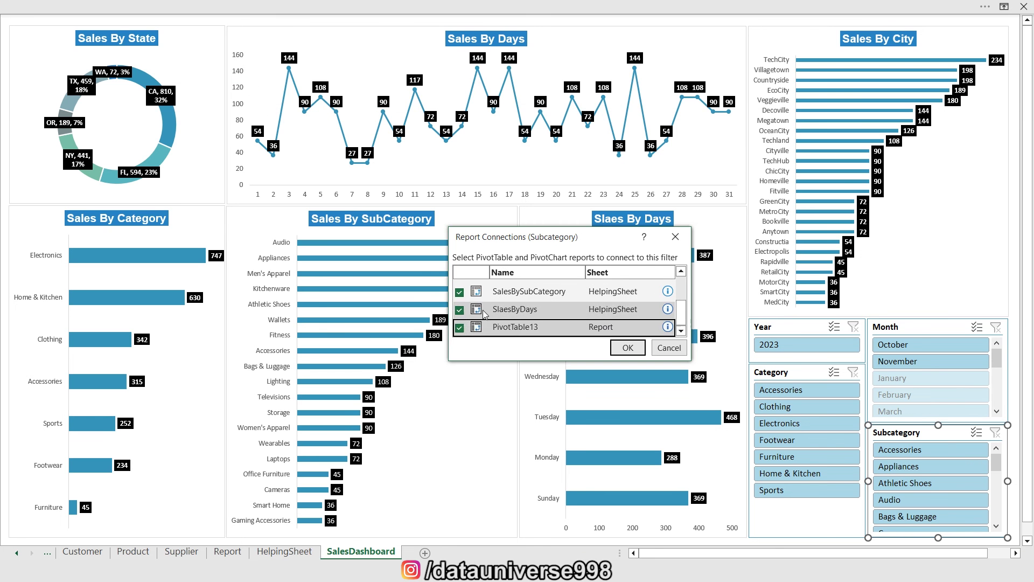
pyautogui.click(627, 347)
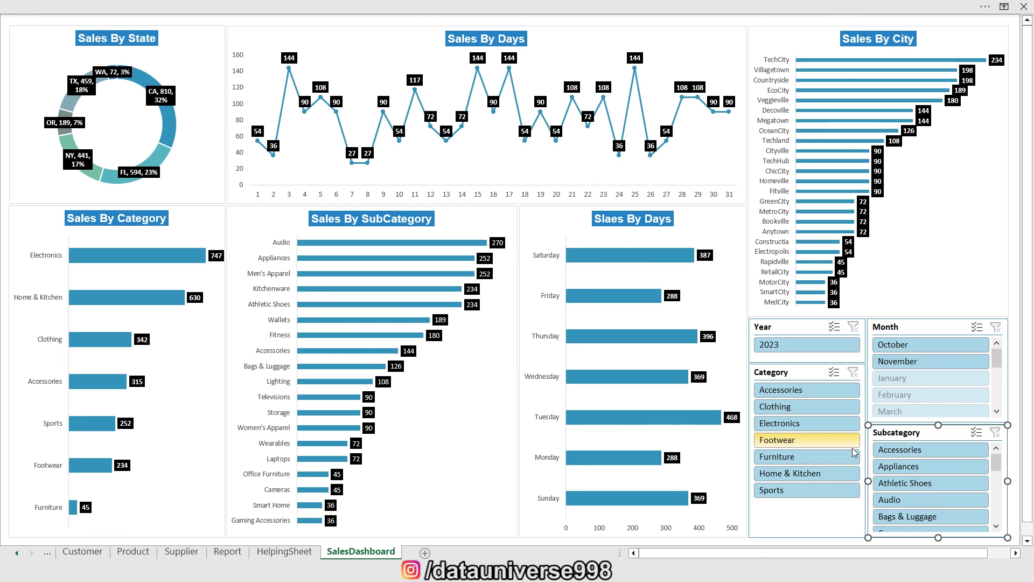
# - Test the Subcategory slicer with Accessories and the Category slicer with Accessories, Clothing and Electronics, clearing each slicer's filter
pyautogui.click(893, 449)
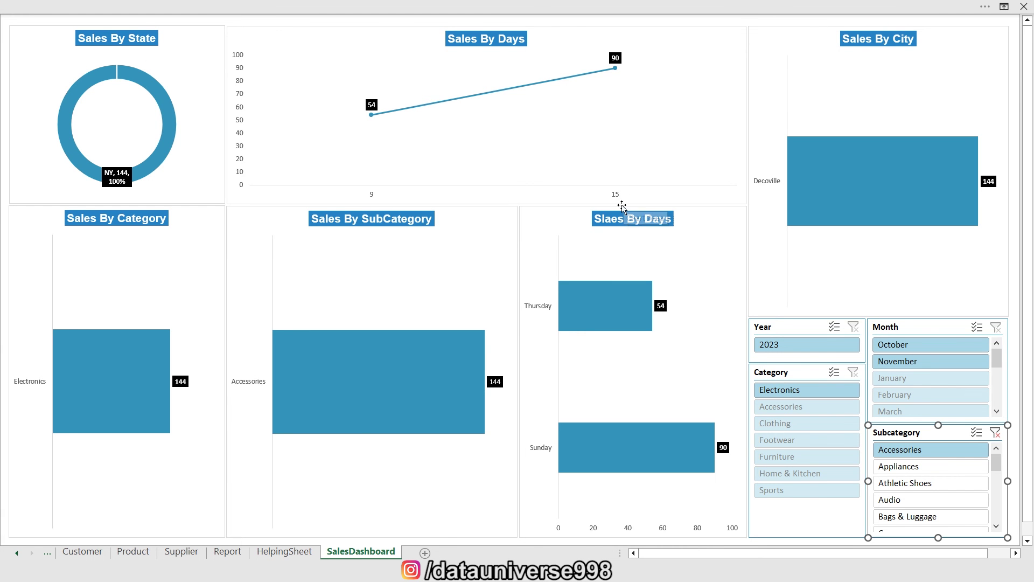
pyautogui.click(995, 432)
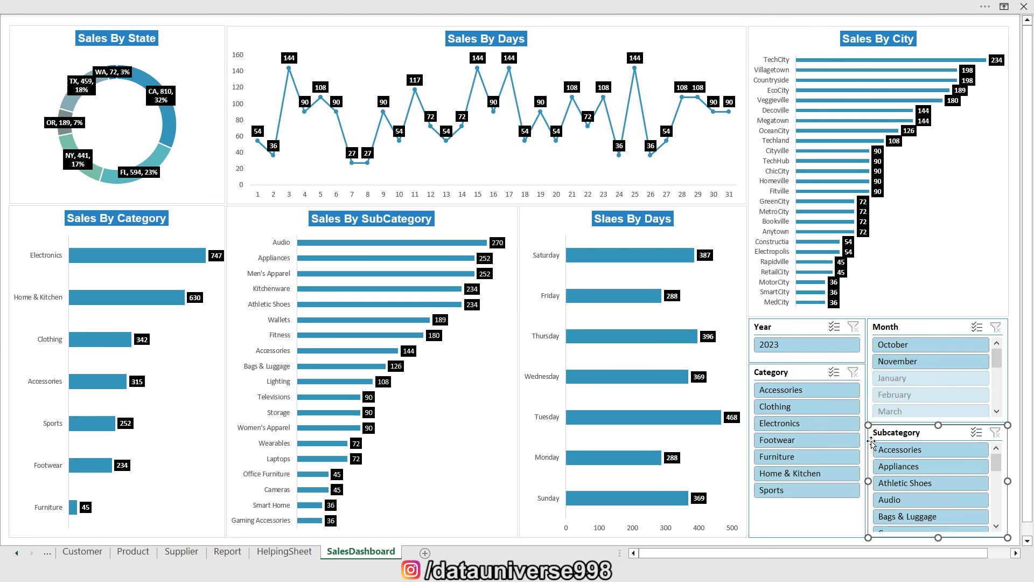
pyautogui.click(796, 389)
pyautogui.click(789, 407)
pyautogui.click(779, 424)
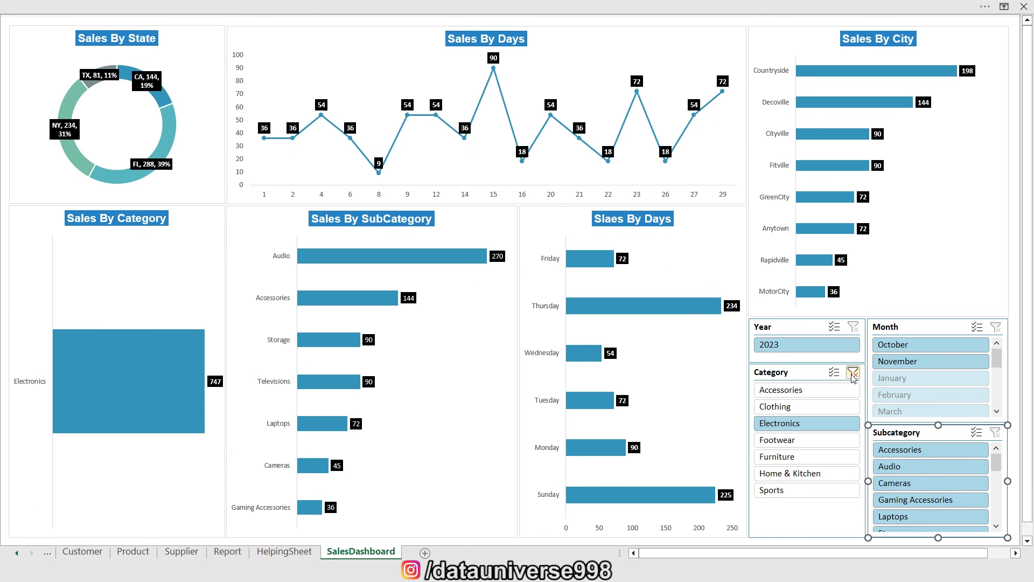
pyautogui.click(852, 372)
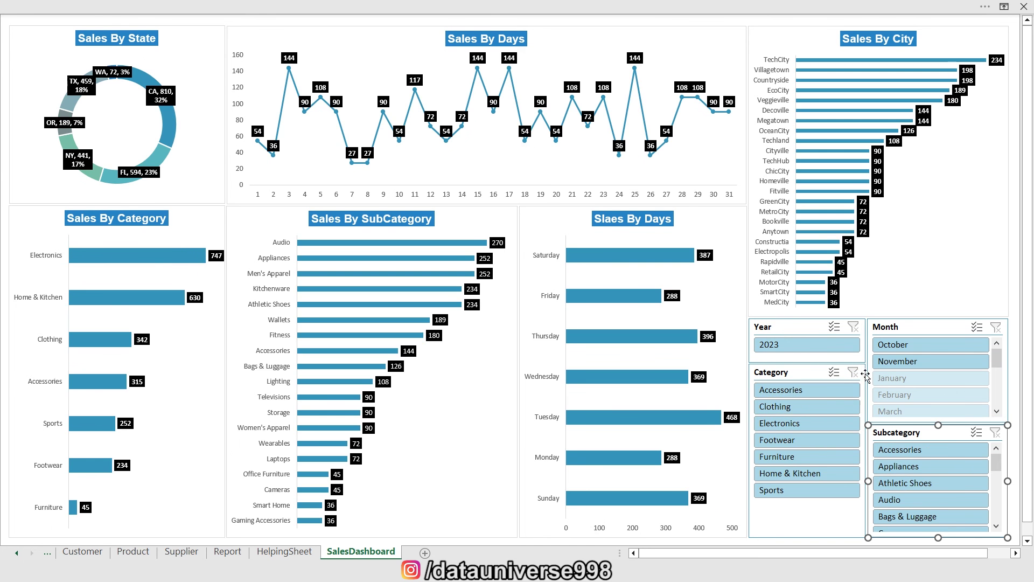
# - Test the Month slicer by filtering the dashboard to October and November in turn
pyautogui.click(904, 348)
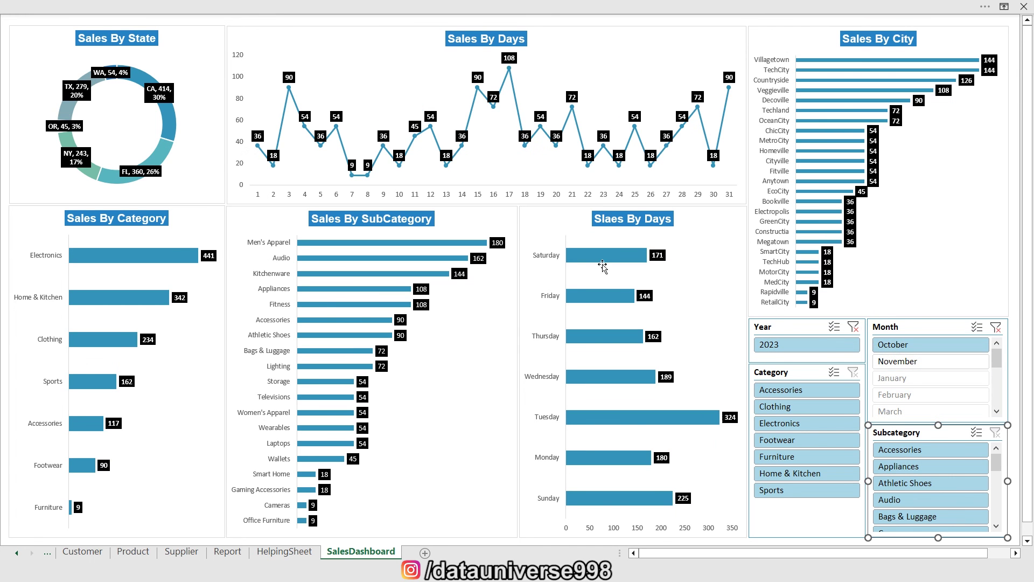
pyautogui.click(907, 362)
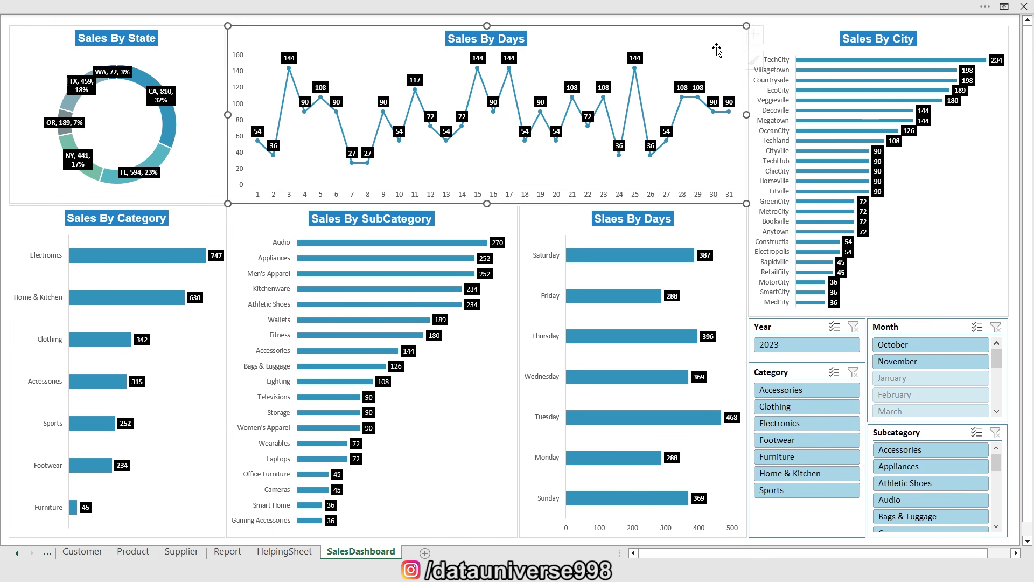
# - Add a trendline to the Sales By Days line chart
pyautogui.click(751, 40)
pyautogui.click(730, 35)
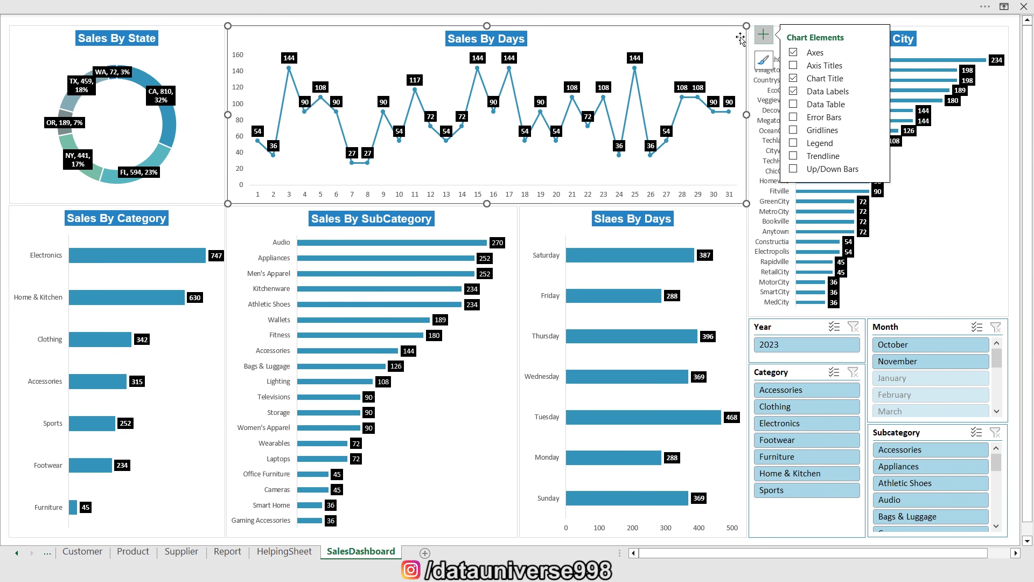
pyautogui.click(794, 155)
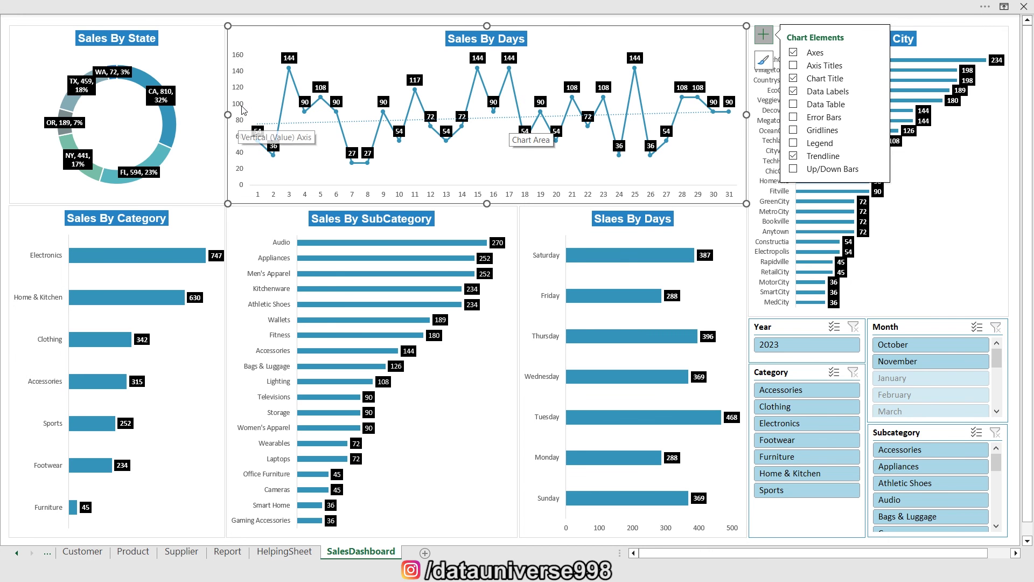
pyautogui.press('Escape')
pyautogui.press('Escape')
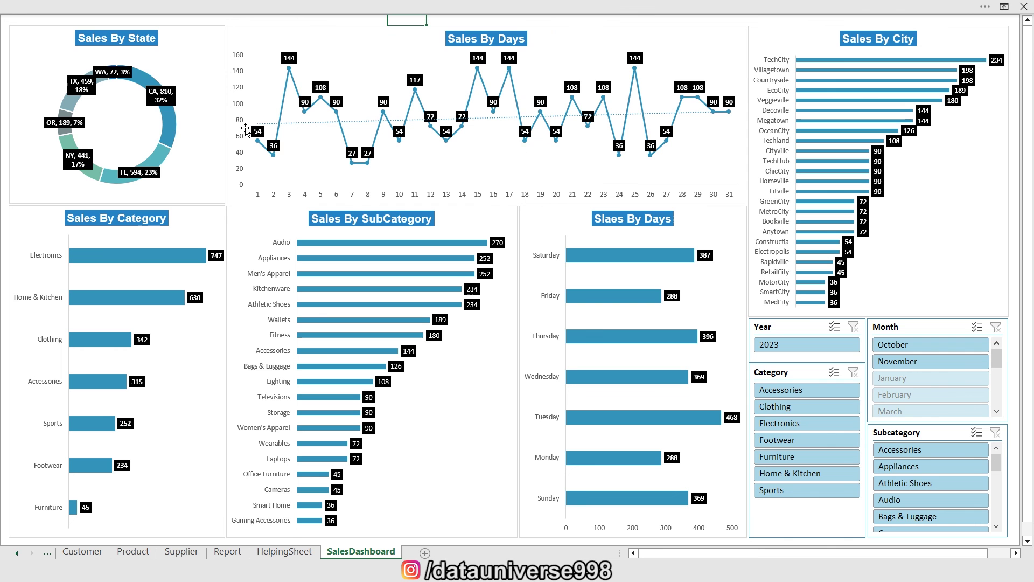